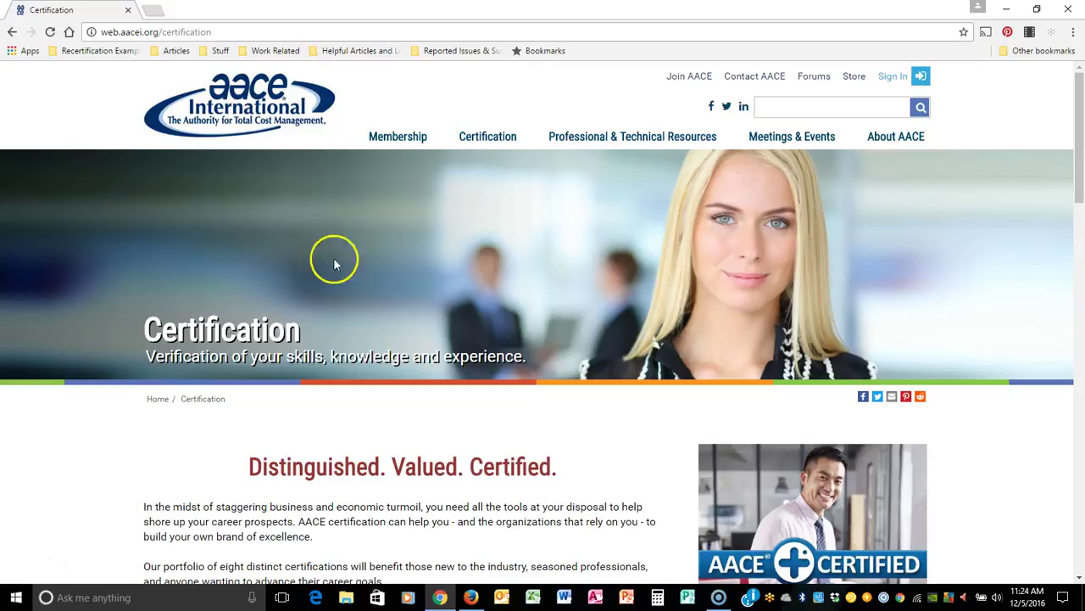
Scroll to Certifications Offered and open the Certified Forensic Claims Consultant (CFCC) page.
mouse_move(485, 143)
scroll(848, 212, "down", 5)
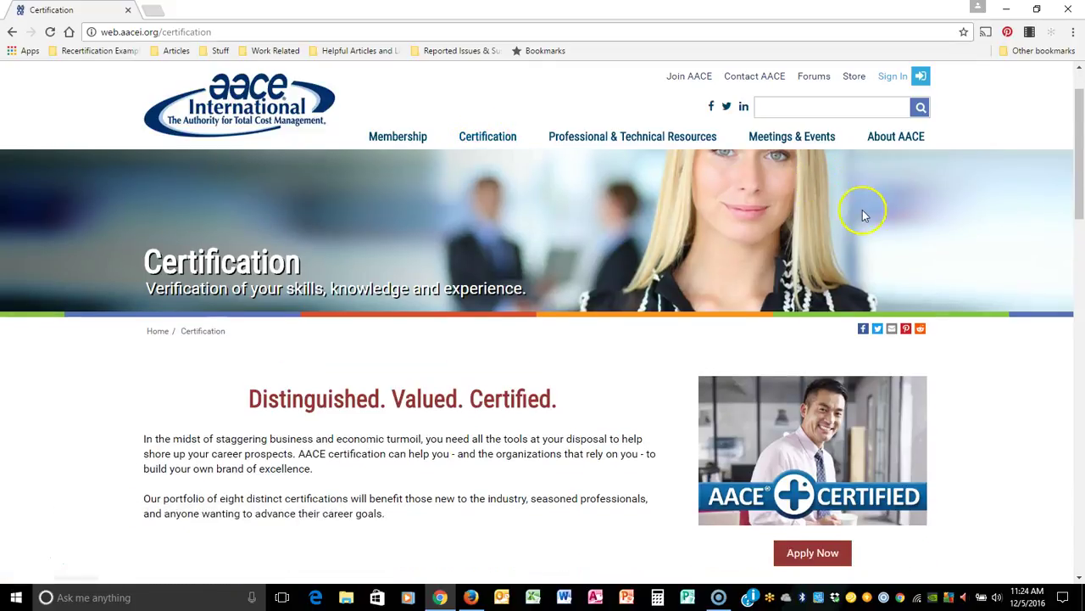
scroll(441, 318, "down", 2)
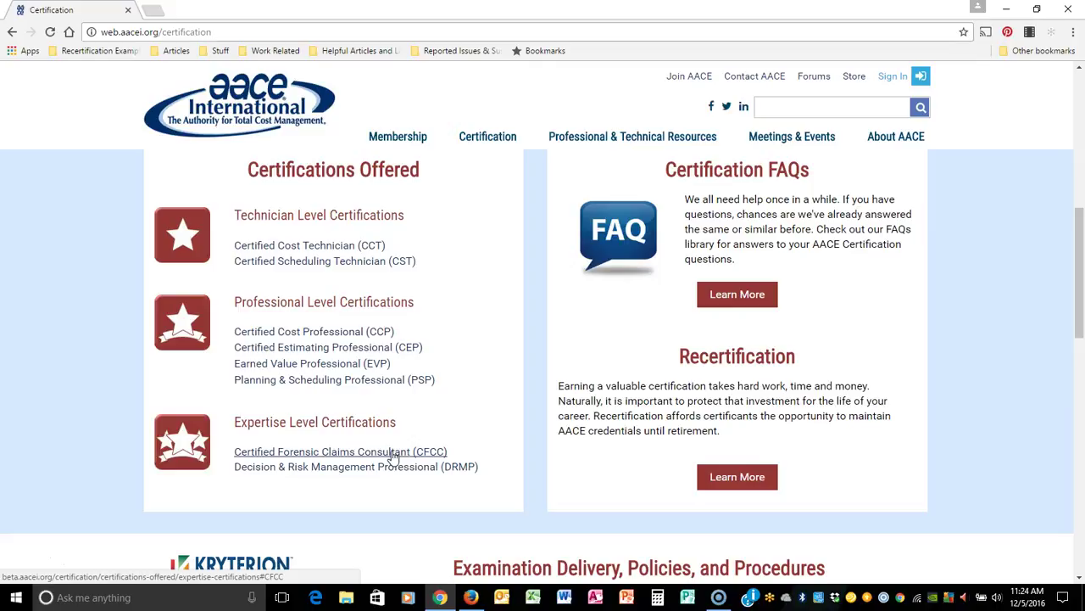
scroll(436, 431, "up", 6)
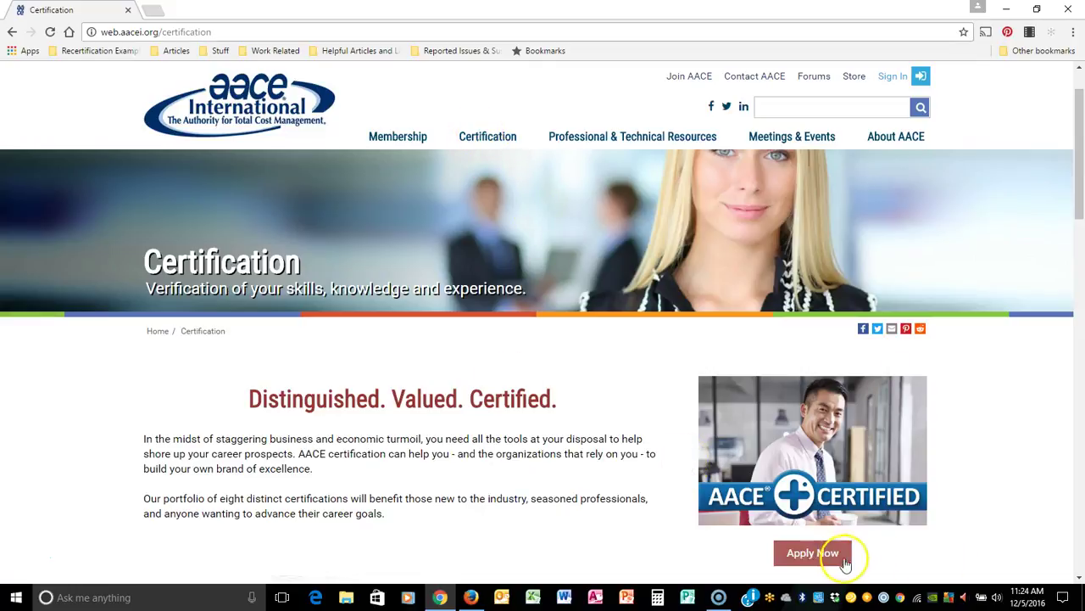
scroll(543, 390, "down", 1)
scroll(545, 332, "down", 2)
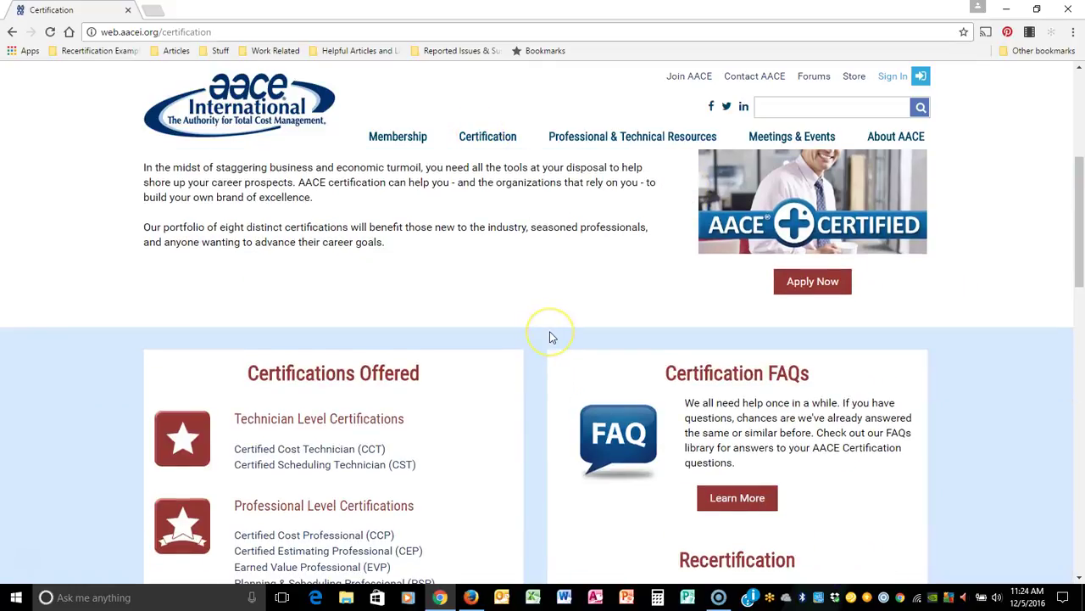
scroll(548, 335, "down", 1)
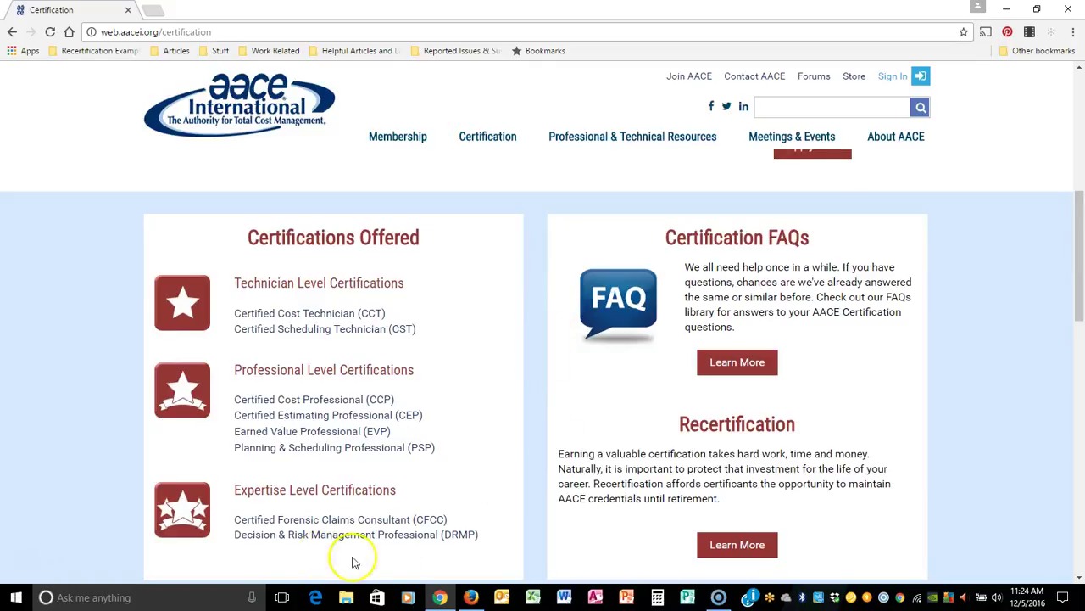
left_click(380, 521)
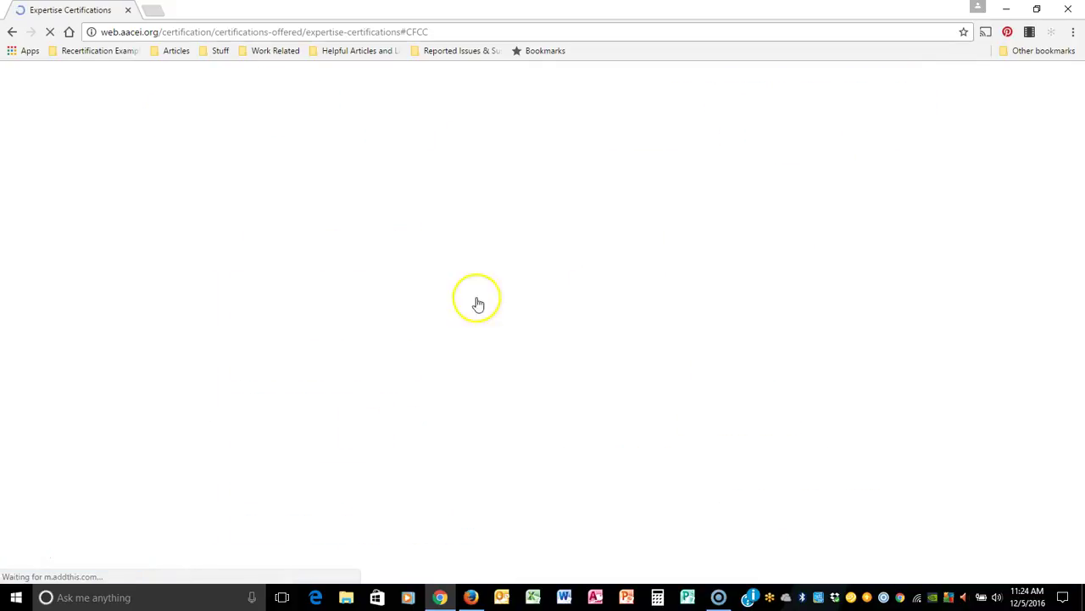
Scroll through the CFCC eligibility requirements on the Expertise Certifications page.
scroll(725, 369, "down", 6)
scroll(896, 398, "up", 3)
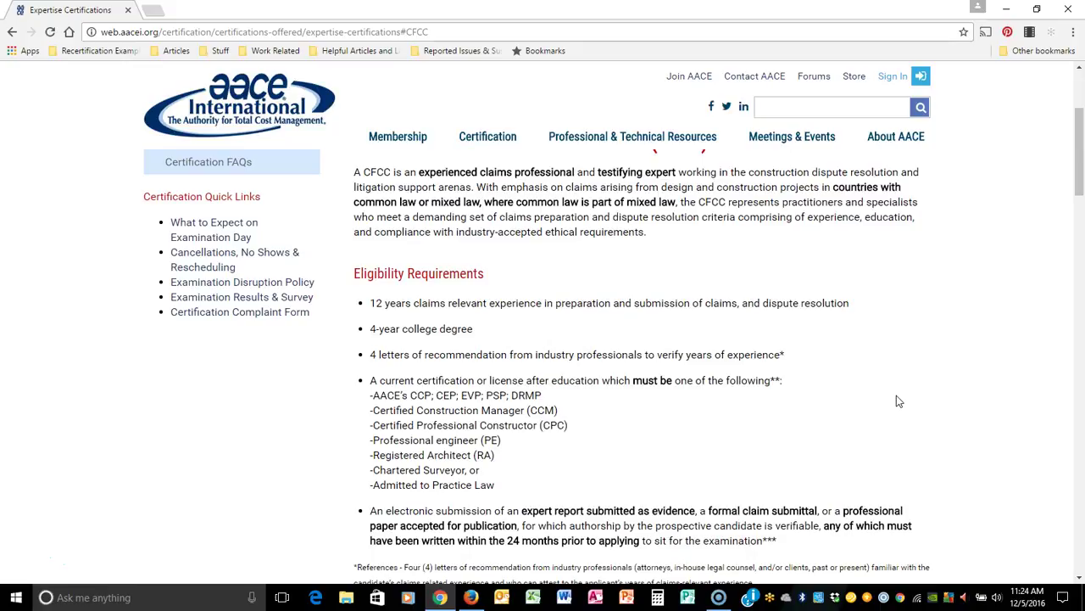
scroll(898, 401, "up", 1)
scroll(898, 401, "down", 1)
scroll(853, 289, "down", 8)
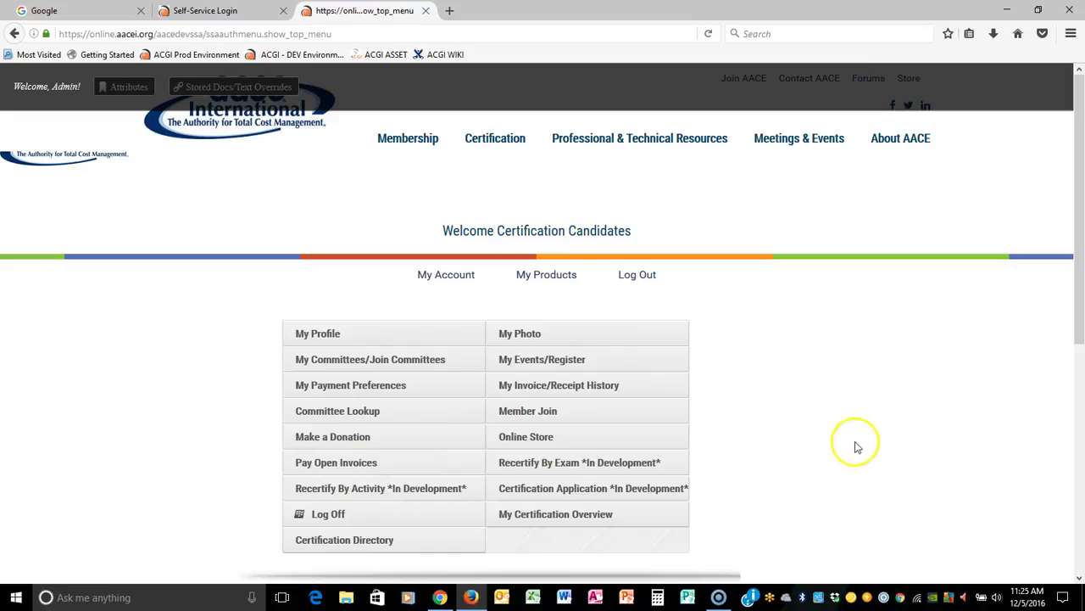
Open the Certification Application submission history and review the collection and CCP lines.
left_click(551, 490)
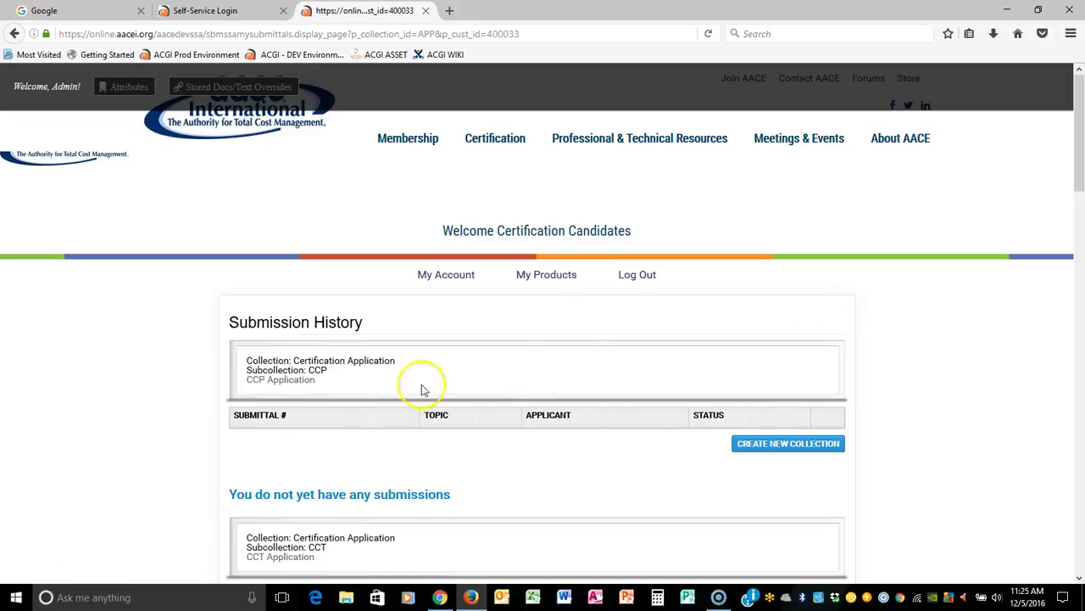
left_click_drag(249, 358, 404, 357)
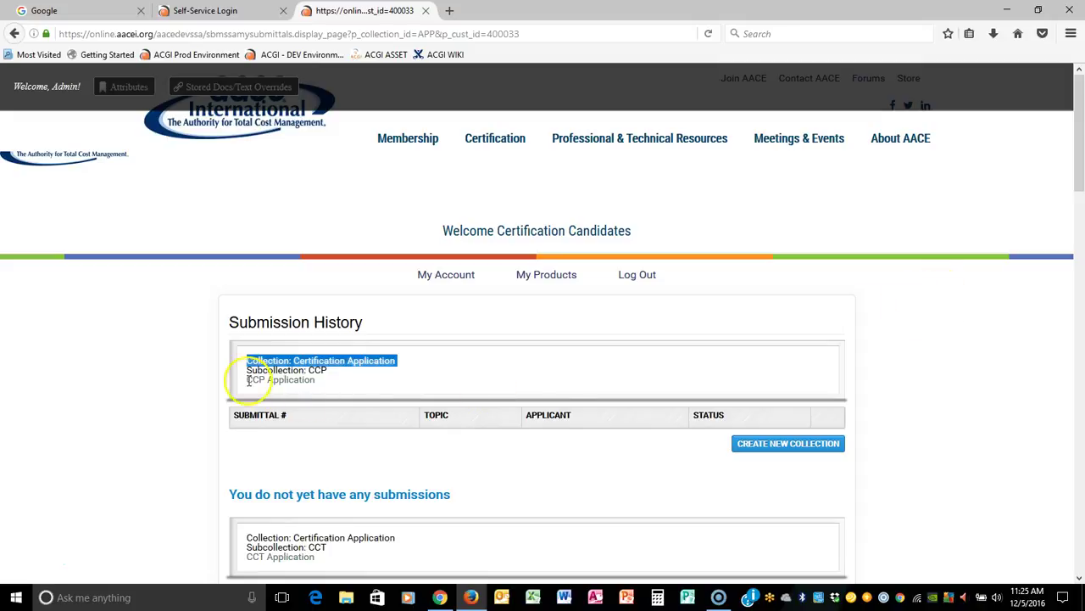
left_click_drag(244, 369, 337, 378)
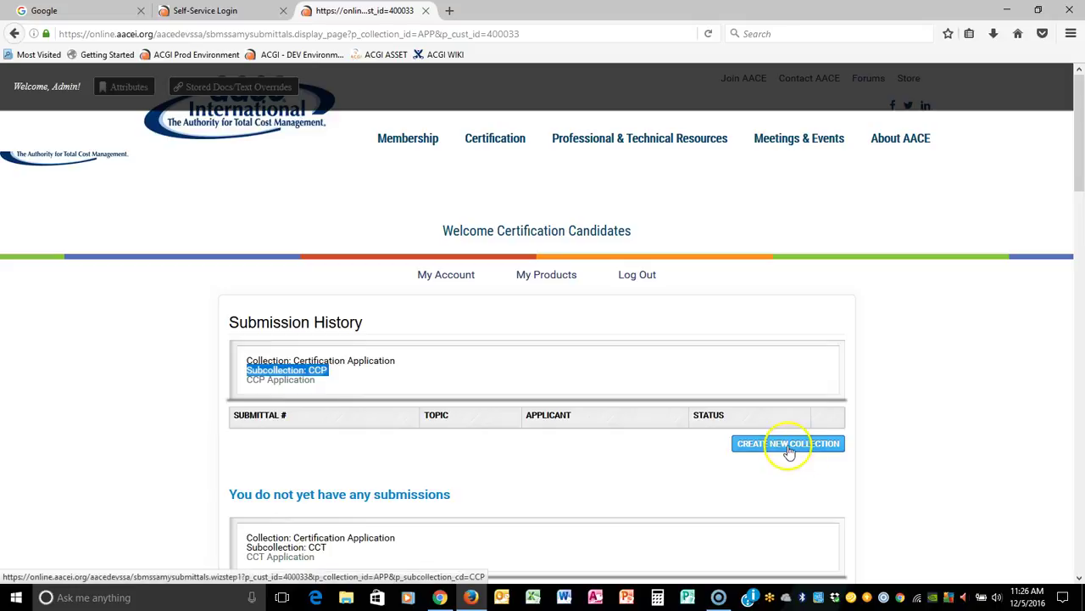
scroll(956, 419, "down", 1)
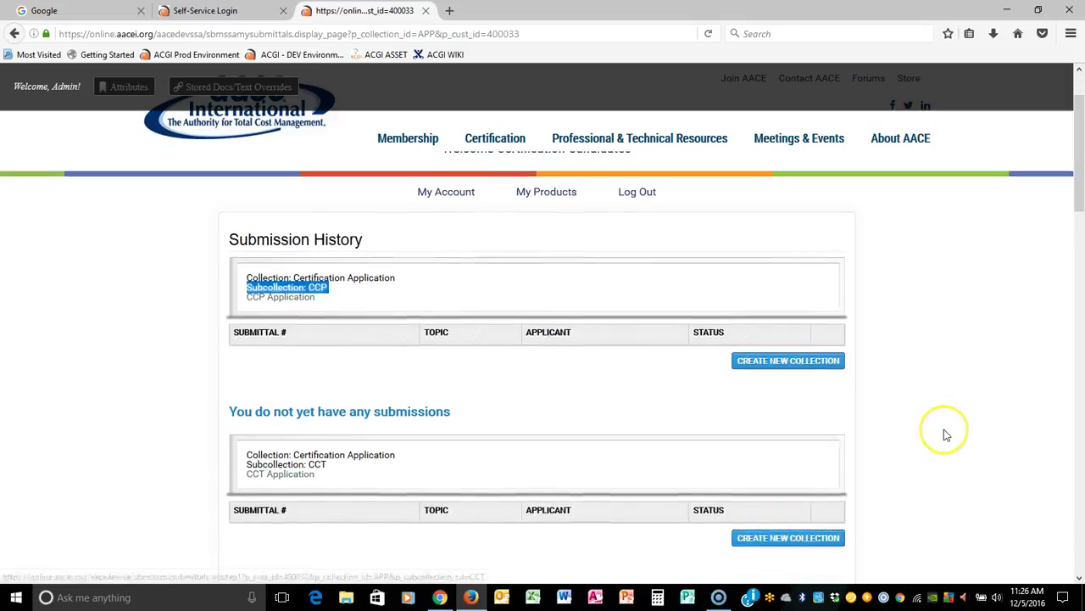
scroll(942, 432, "down", 2)
scroll(942, 435, "down", 2)
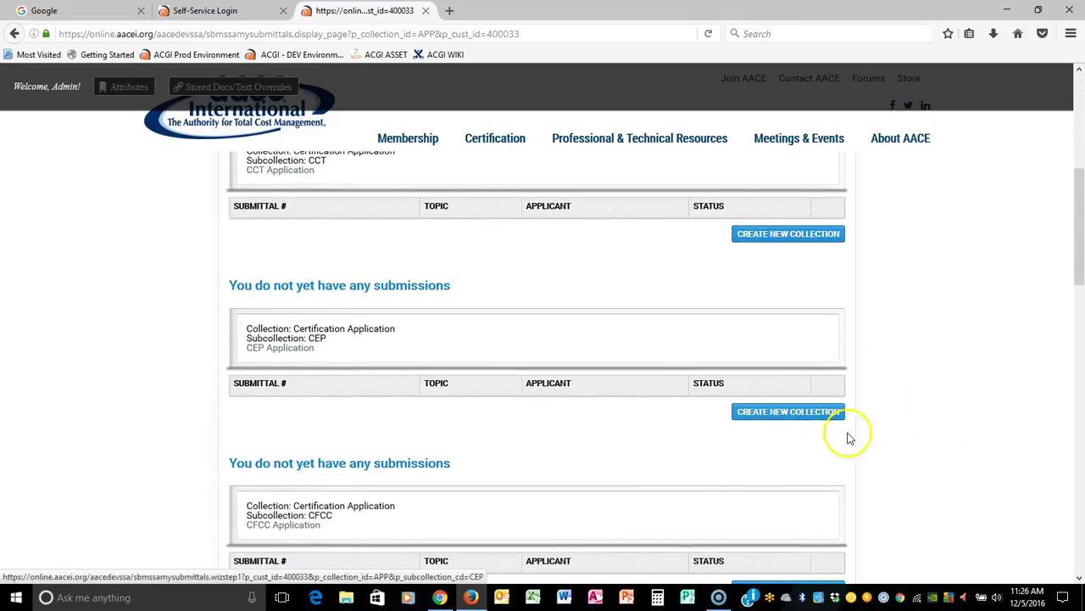
scroll(956, 372, "down", 1)
scroll(956, 372, "down", 3)
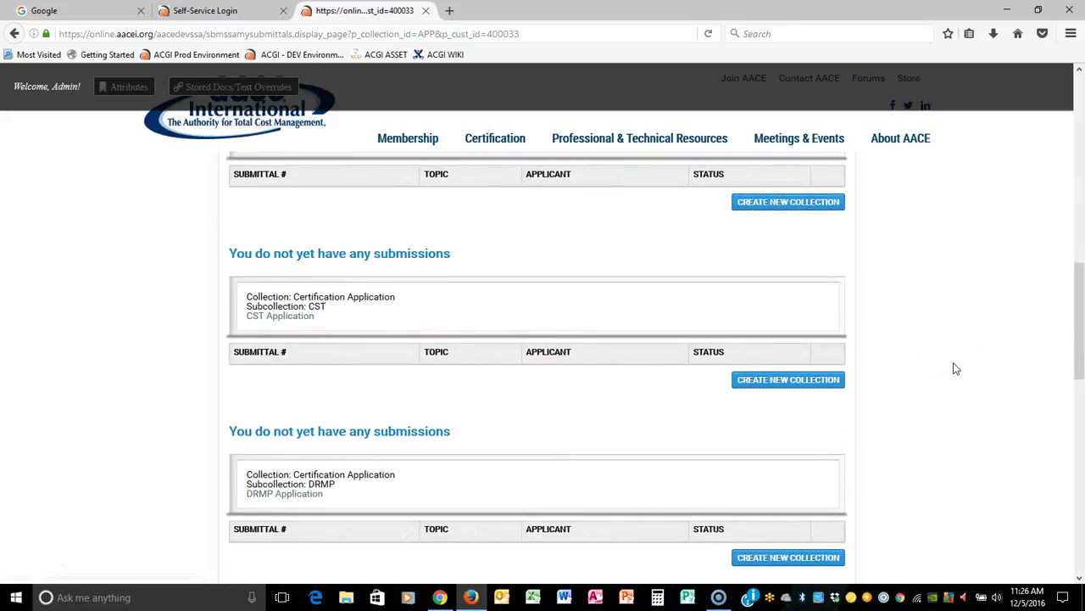
scroll(956, 369, "down", 1)
scroll(955, 369, "down", 1)
Locate the CFCC subcollection and start a new CFCC application.
left_click_drag(245, 320, 400, 317)
left_click_drag(246, 329, 360, 333)
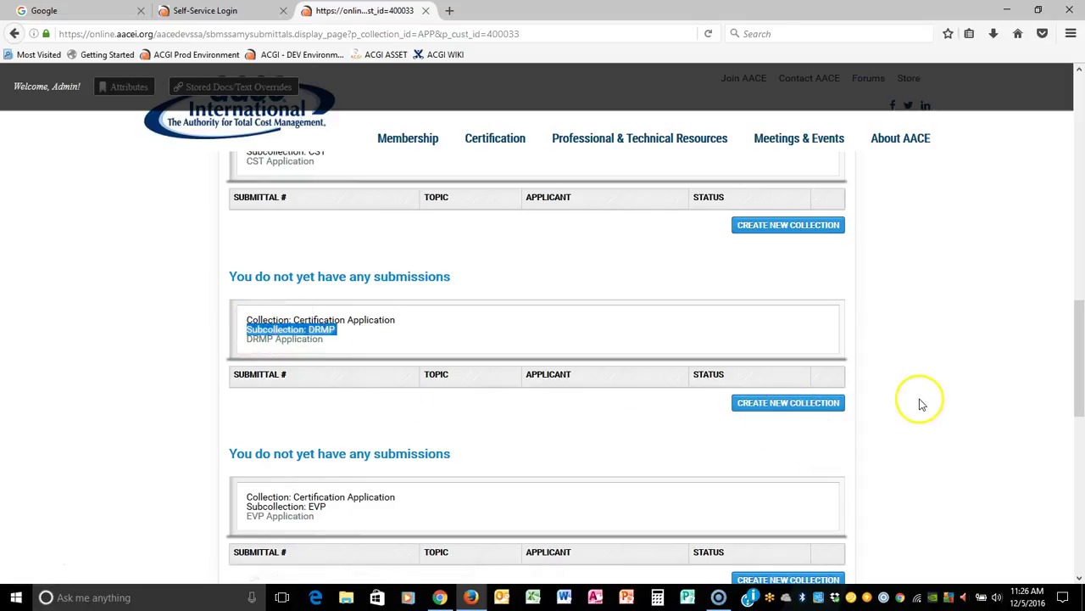
scroll(925, 400, "down", 2)
scroll(927, 397, "up", 5)
scroll(926, 400, "down", 2)
scroll(927, 400, "up", 4)
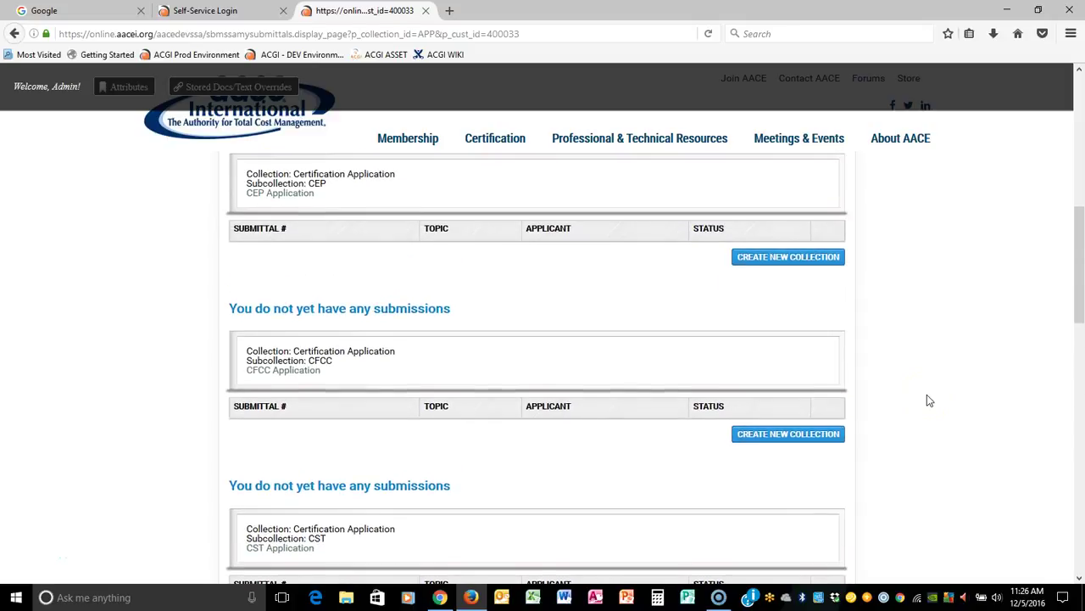
left_click_drag(248, 360, 337, 363)
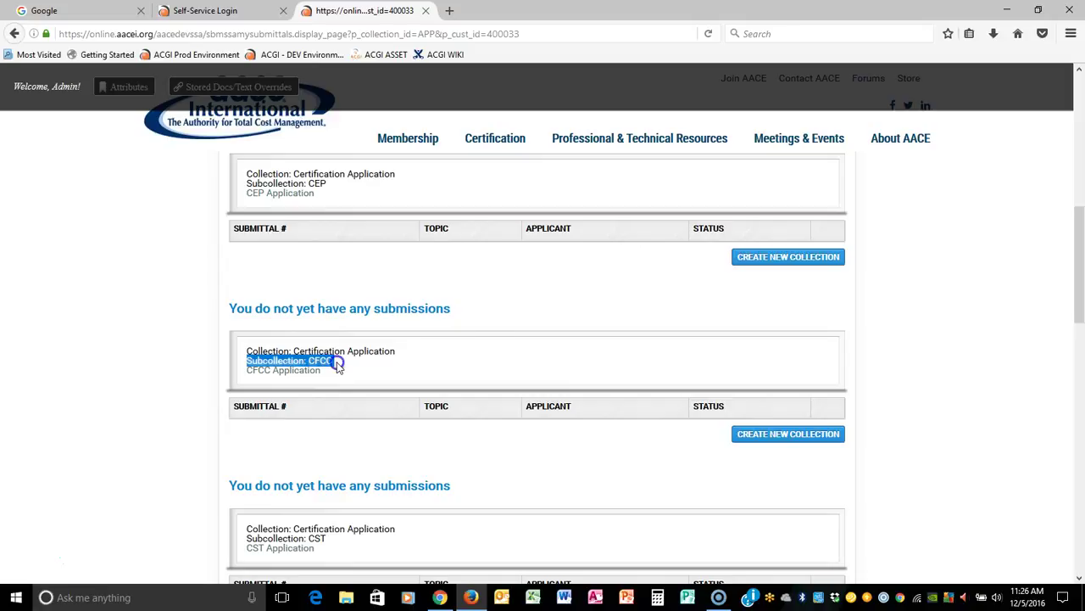
left_click(796, 442)
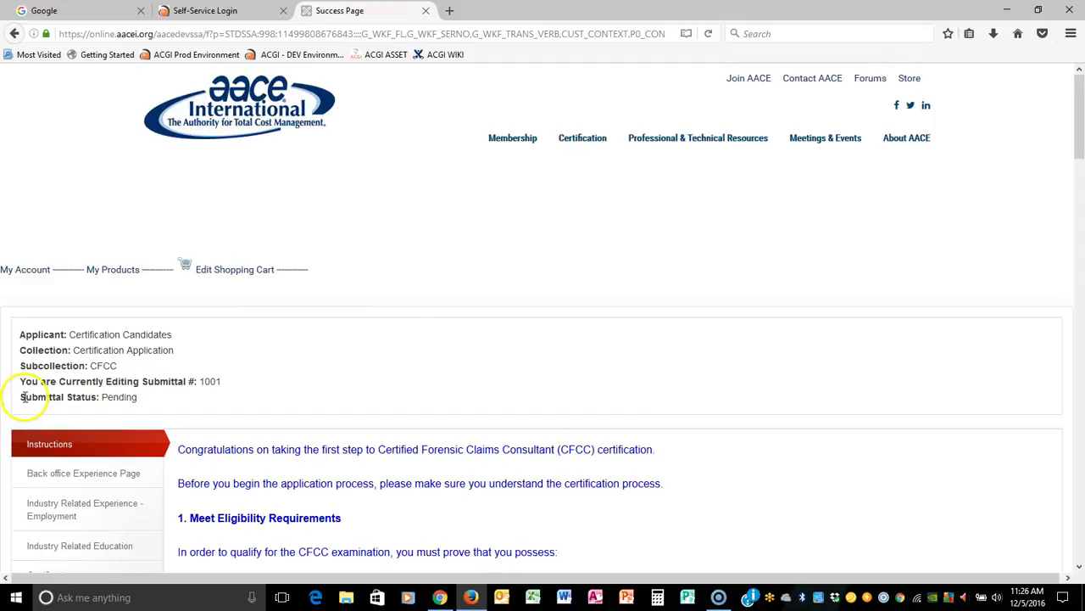
Review the Pending status and the Meet Eligibility Requirements instructions.
left_click_drag(20, 402, 174, 399)
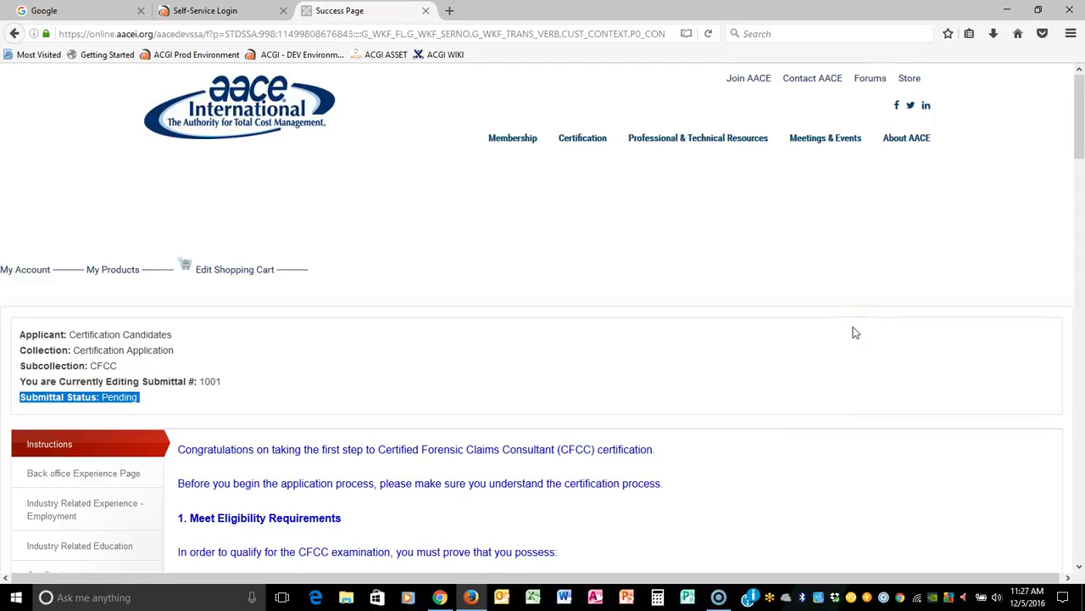
scroll(855, 332, "down", 2)
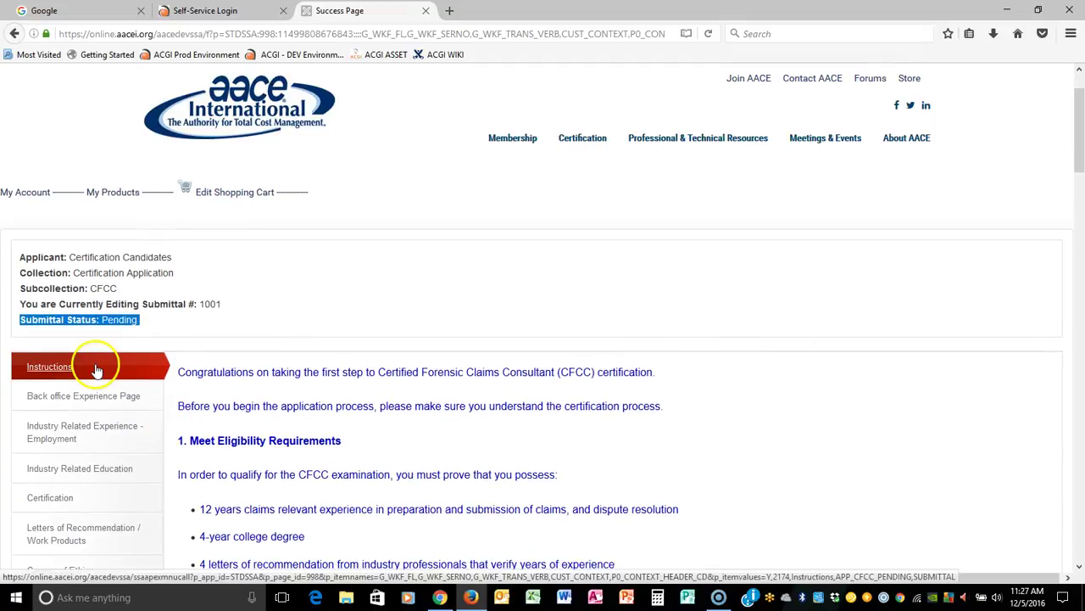
left_click_drag(177, 371, 725, 398)
scroll(725, 398, "up", 10)
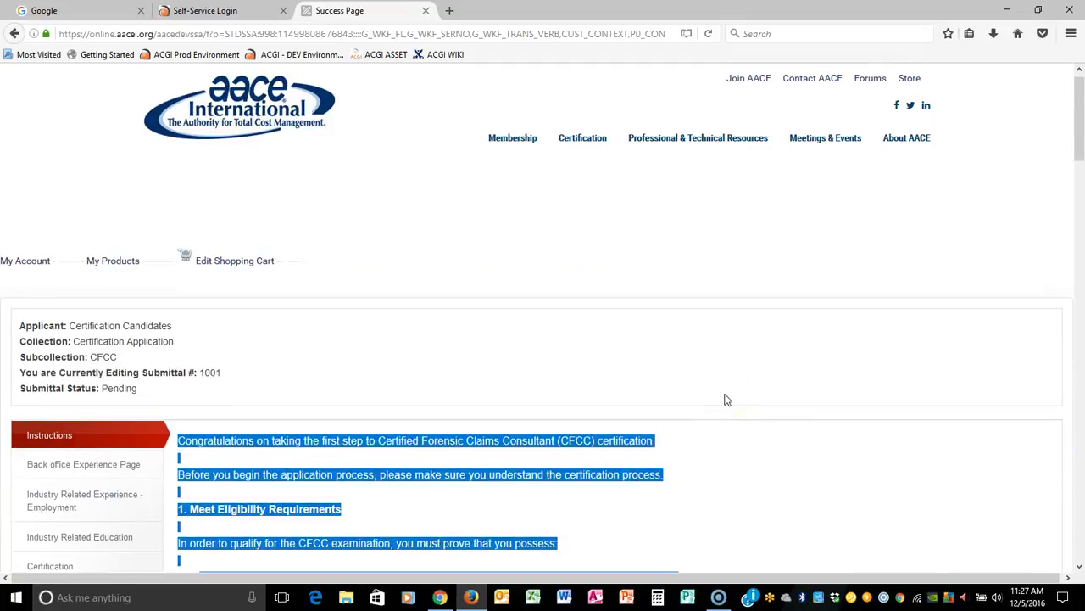
scroll(725, 398, "down", 5)
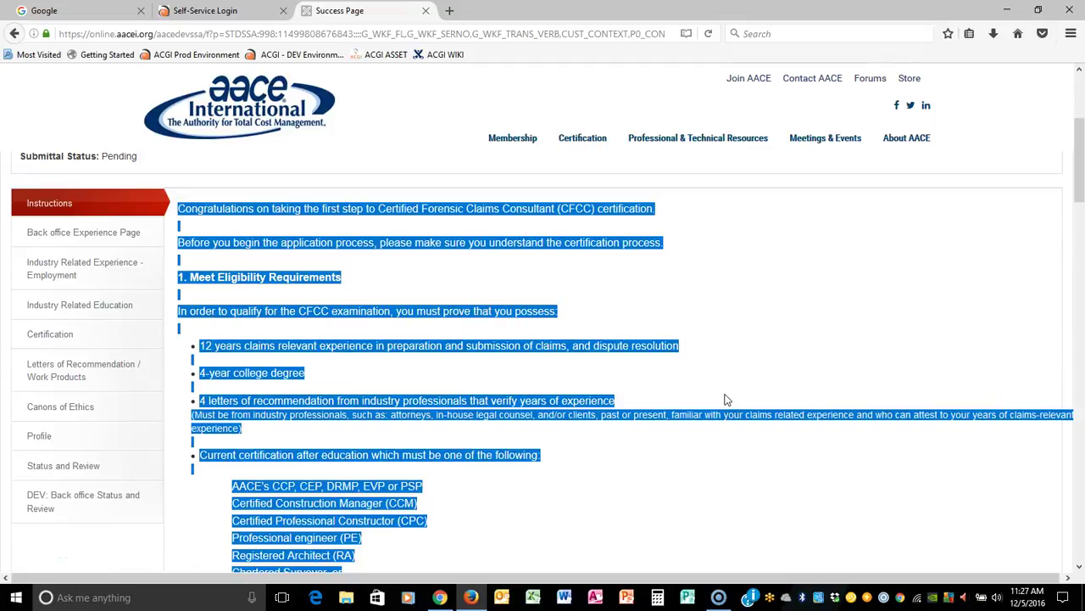
left_click(768, 330)
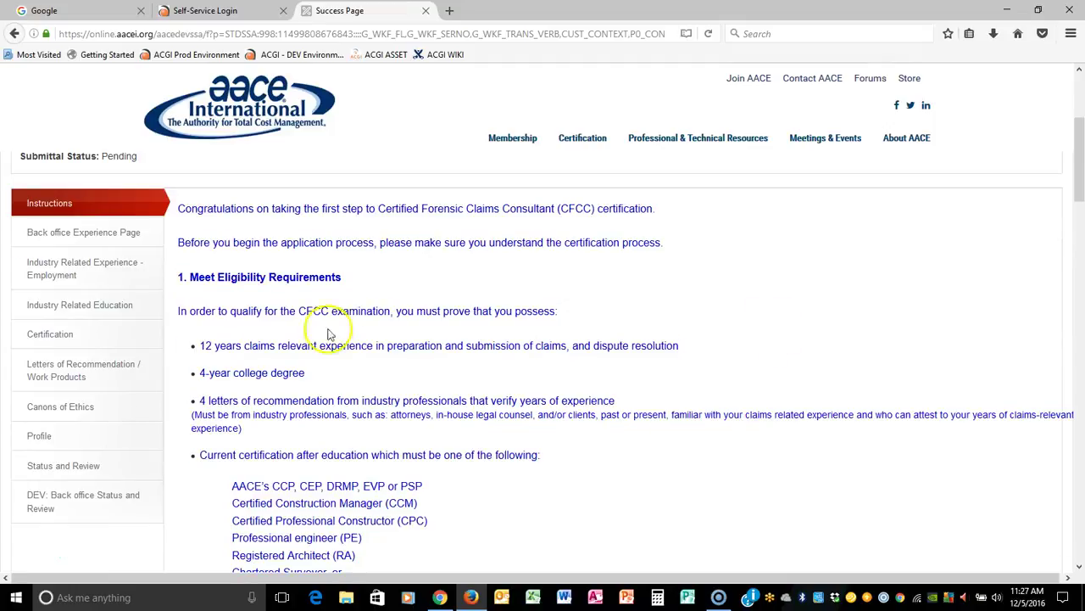
left_click_drag(179, 278, 437, 283)
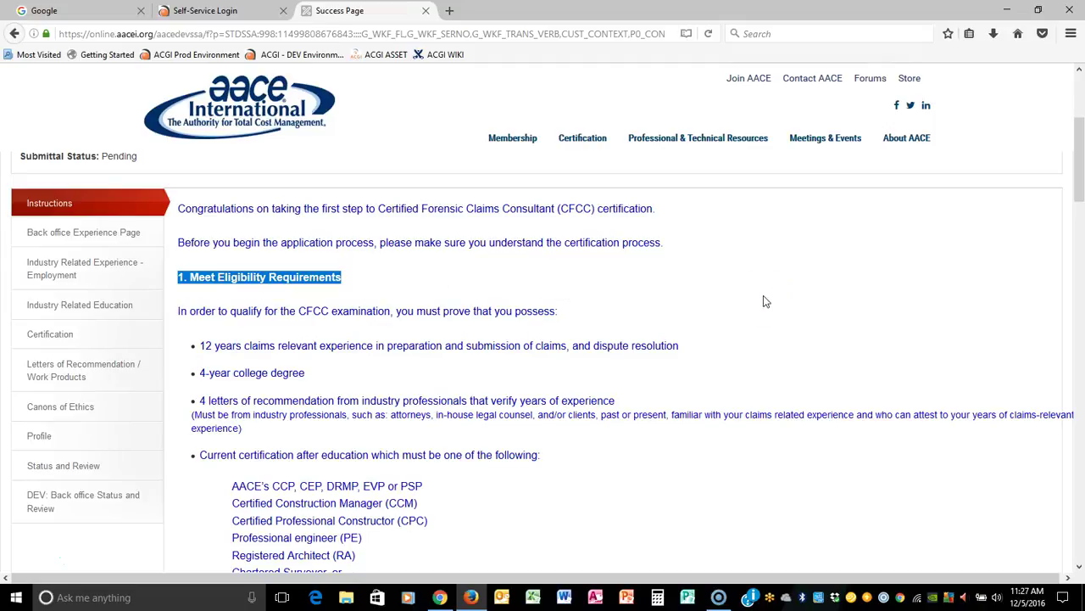
scroll(765, 301, "down", 7)
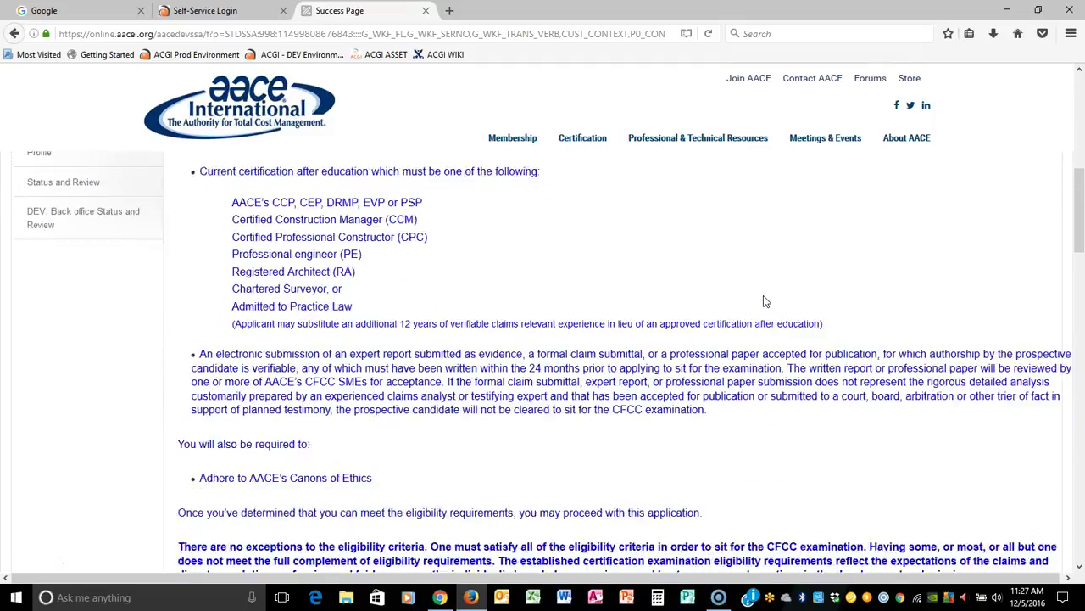
left_click(369, 338)
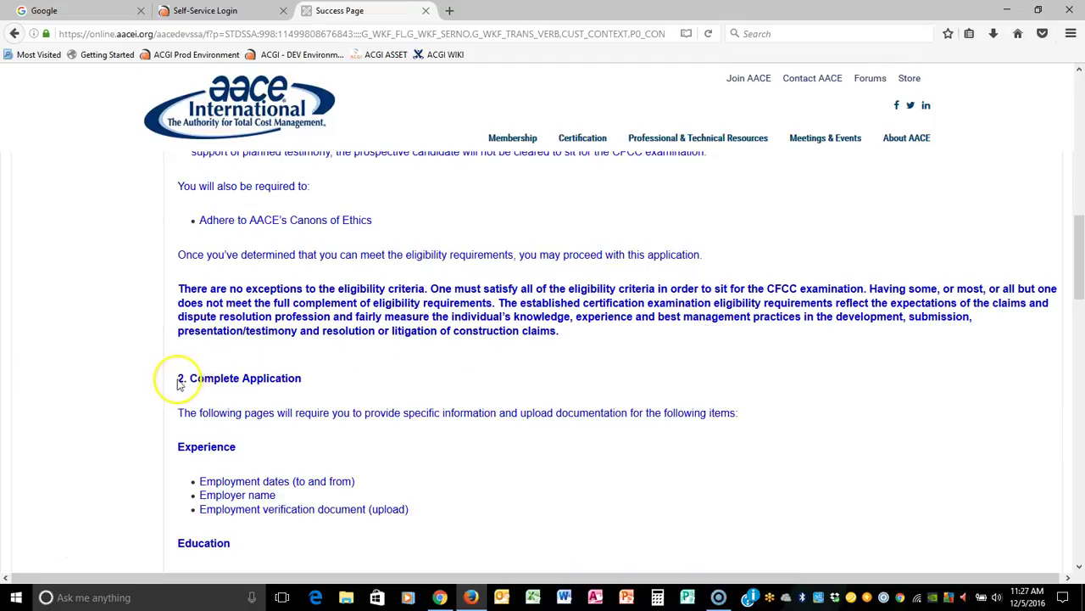
Read the Complete Application instructions, then go to Industry Related Experience – Employment.
left_click_drag(175, 378, 336, 378)
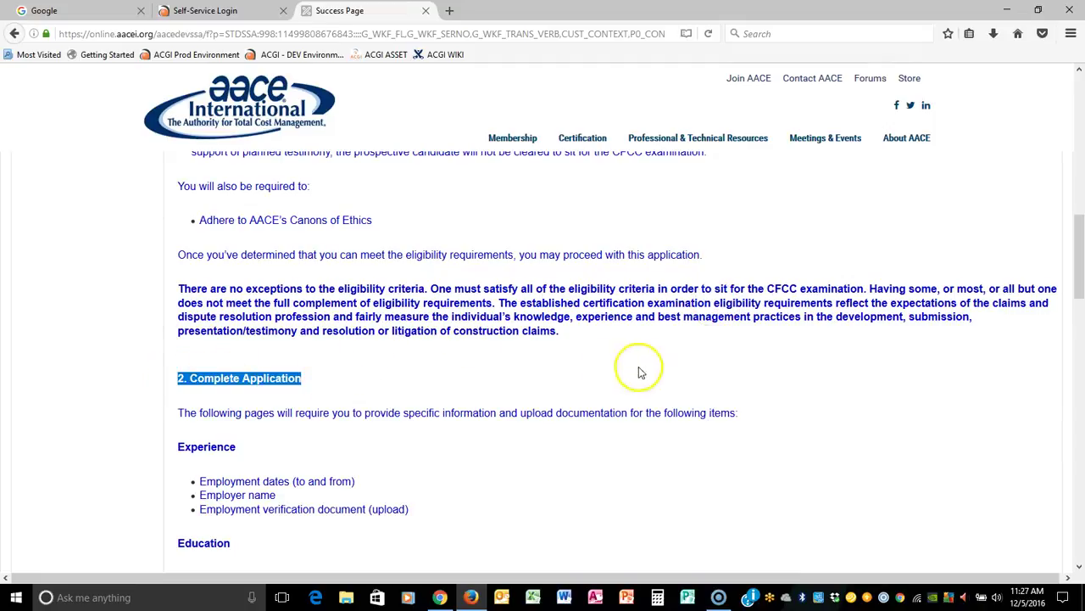
scroll(779, 334, "down", 2)
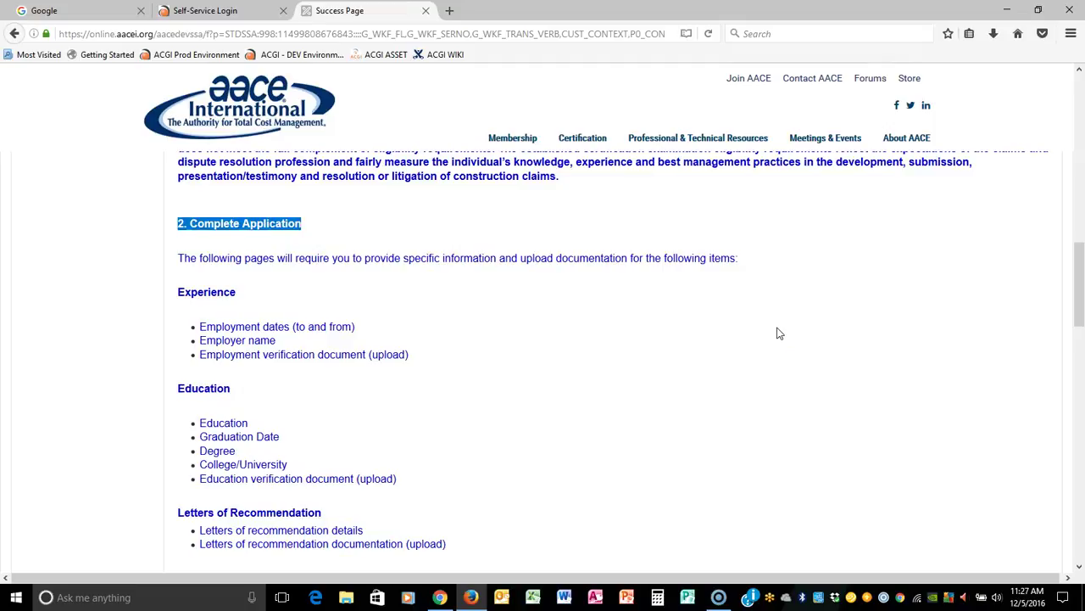
scroll(779, 333, "down", 2)
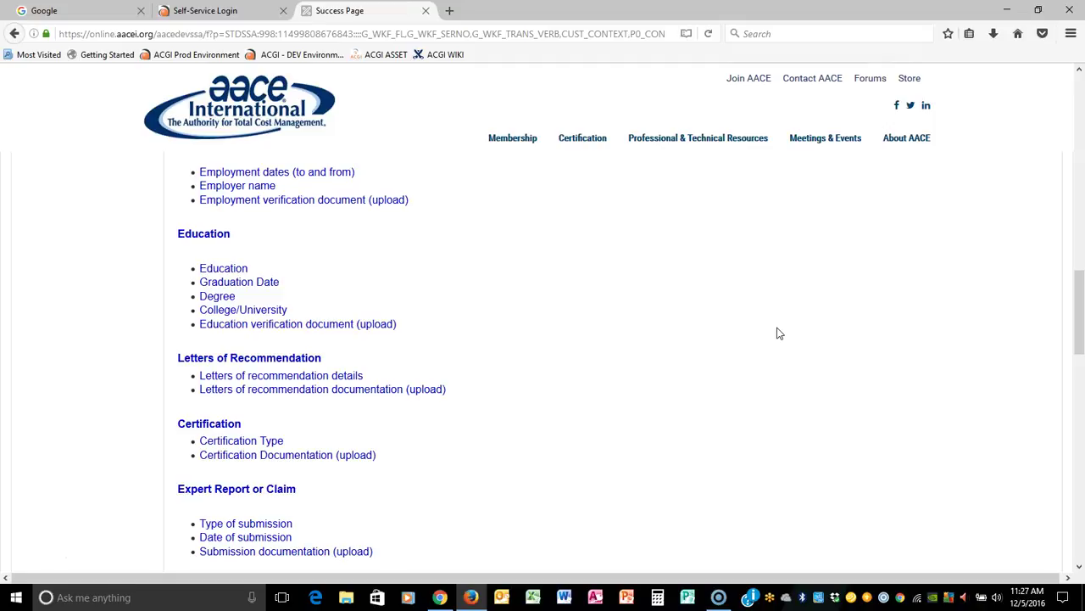
left_click(739, 359)
scroll(732, 375, "down", 3)
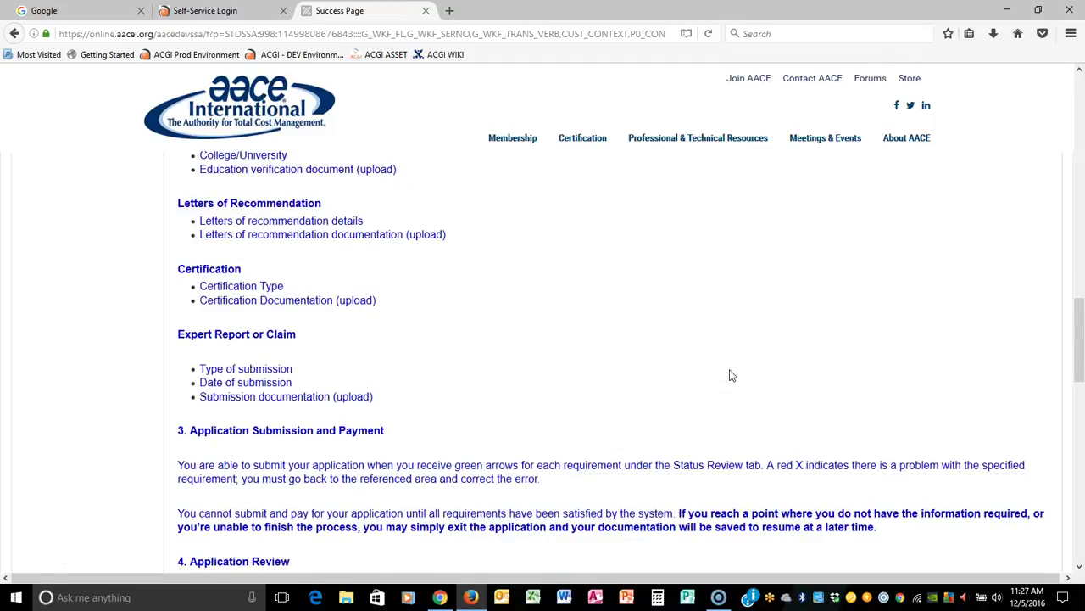
scroll(732, 374, "down", 2)
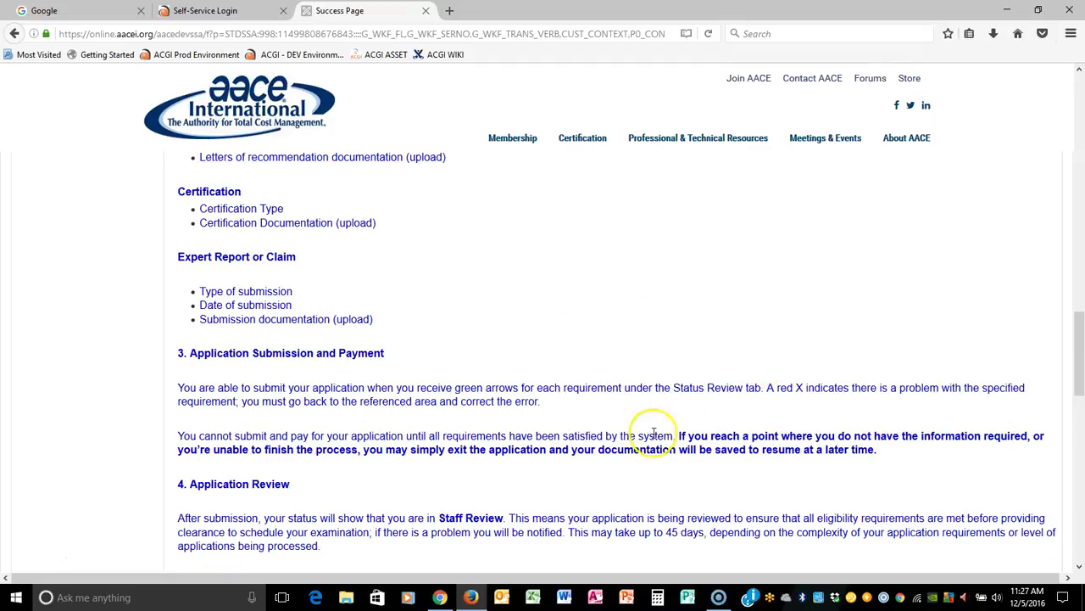
scroll(746, 436, "up", 10)
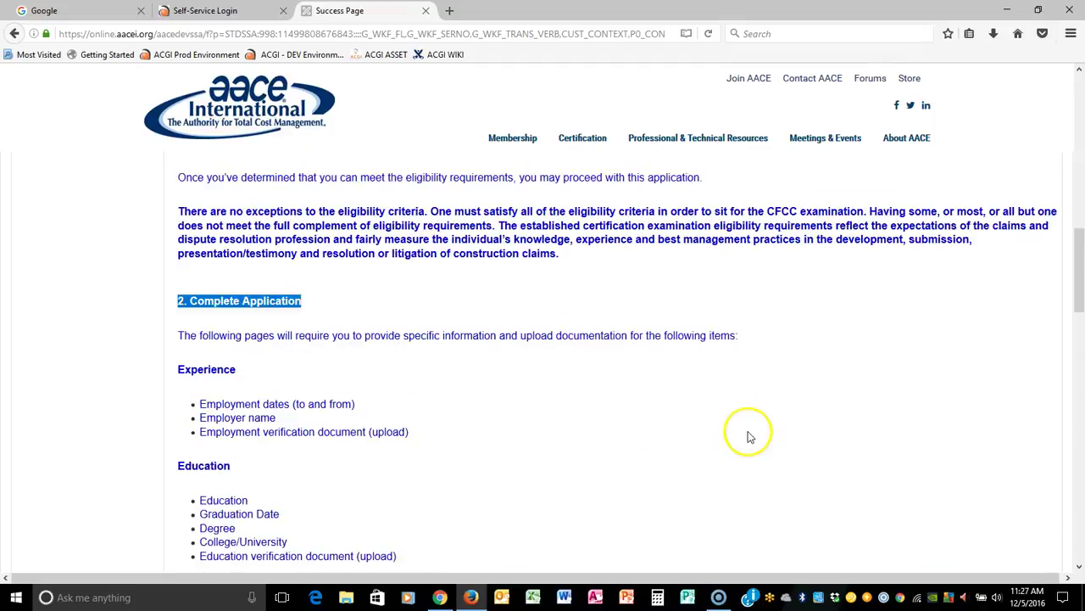
scroll(828, 429, "up", 6)
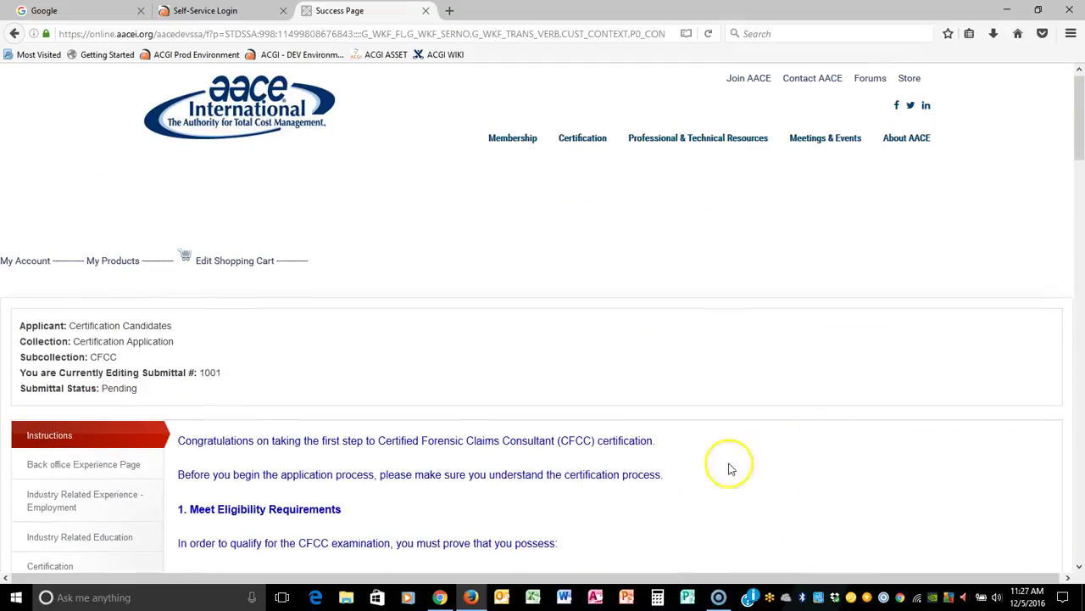
left_click(118, 501)
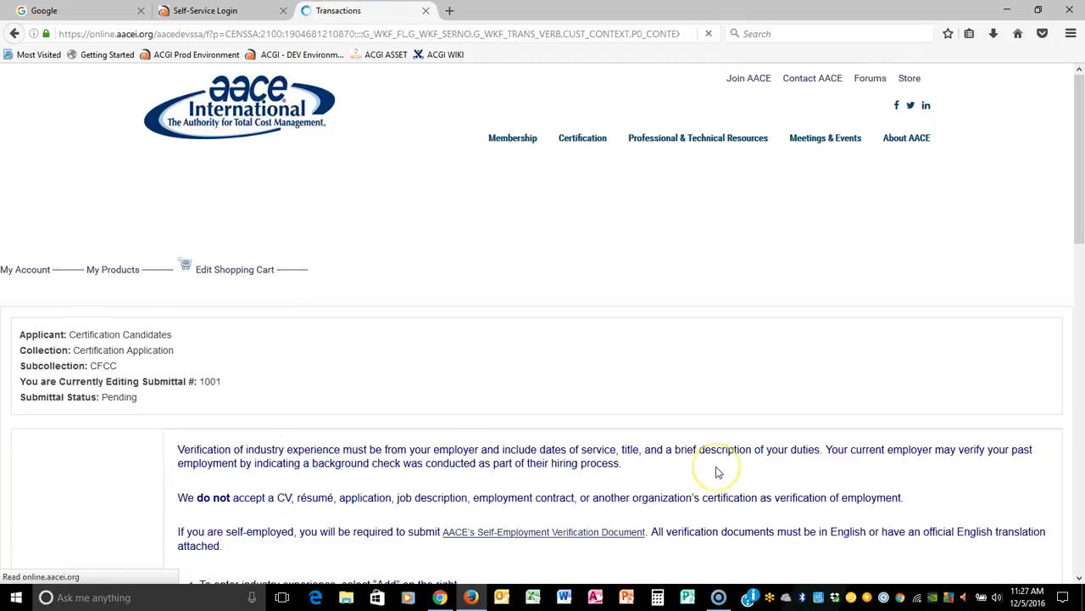
Scroll past the experience verification instructions and add a new entry beside Comments.
scroll(865, 454, "down", 2)
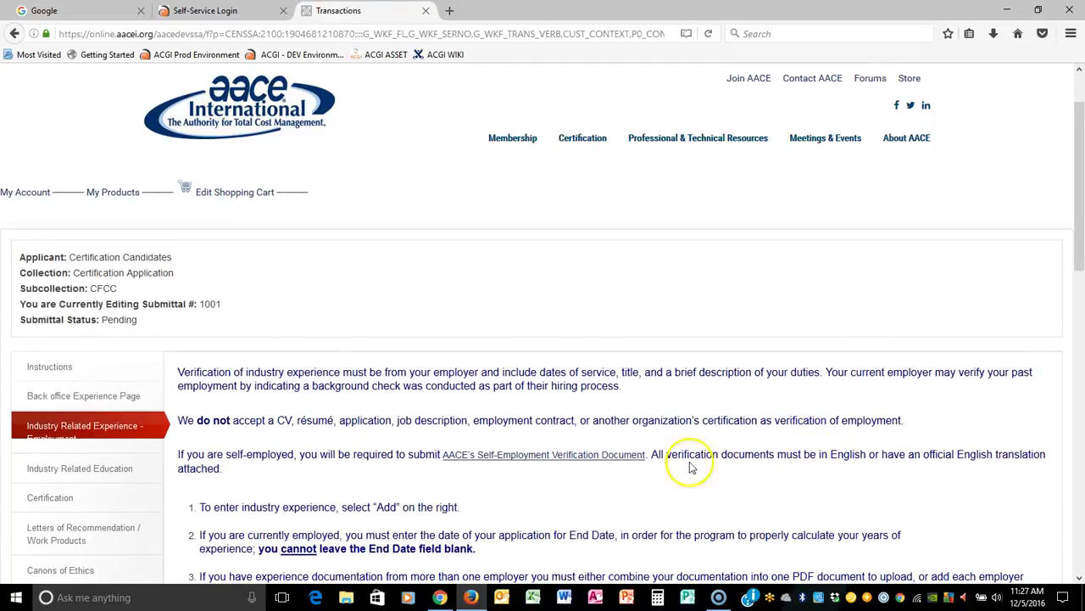
left_click_drag(179, 371, 892, 556)
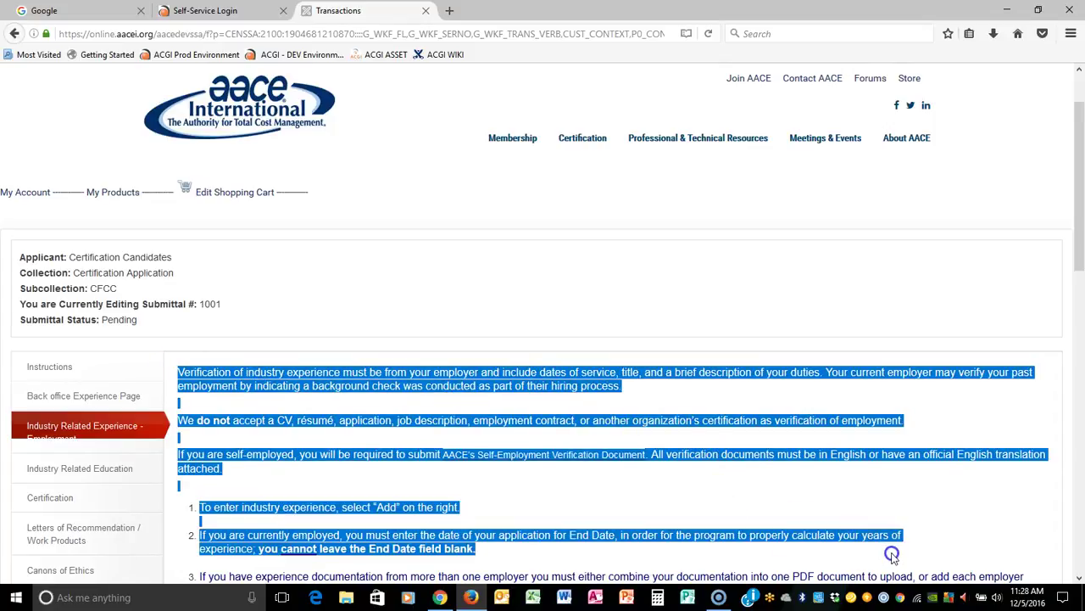
scroll(940, 483, "down", 5)
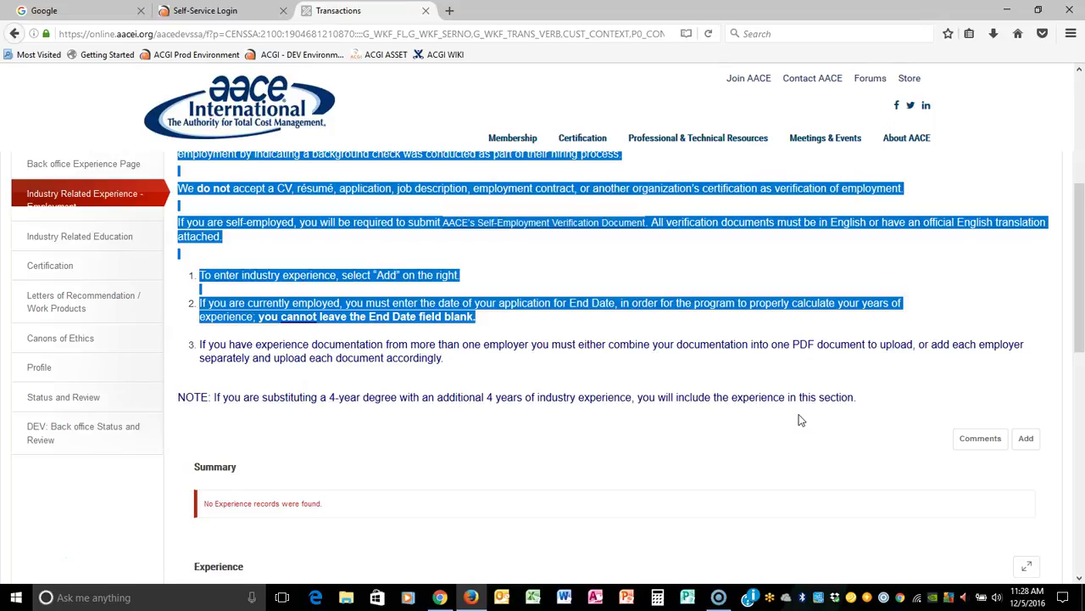
left_click(1022, 439)
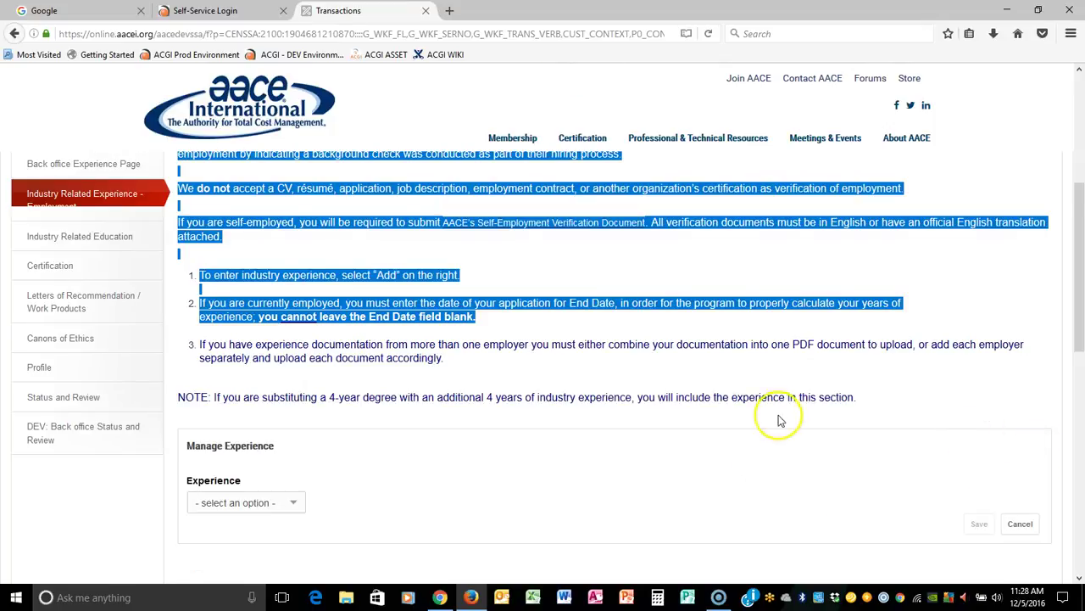
scroll(298, 412, "down", 3)
Choose the Experience type with start date 1/1/1987 and end date 12/5/2016.
left_click(297, 354)
left_click(283, 378)
left_click(204, 391)
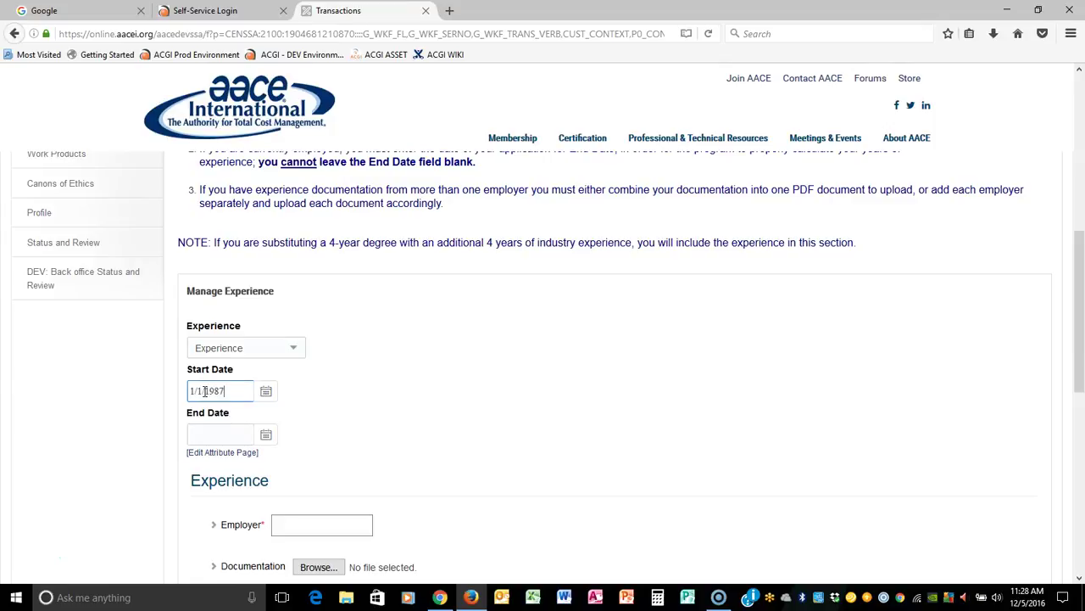
key("Tab")
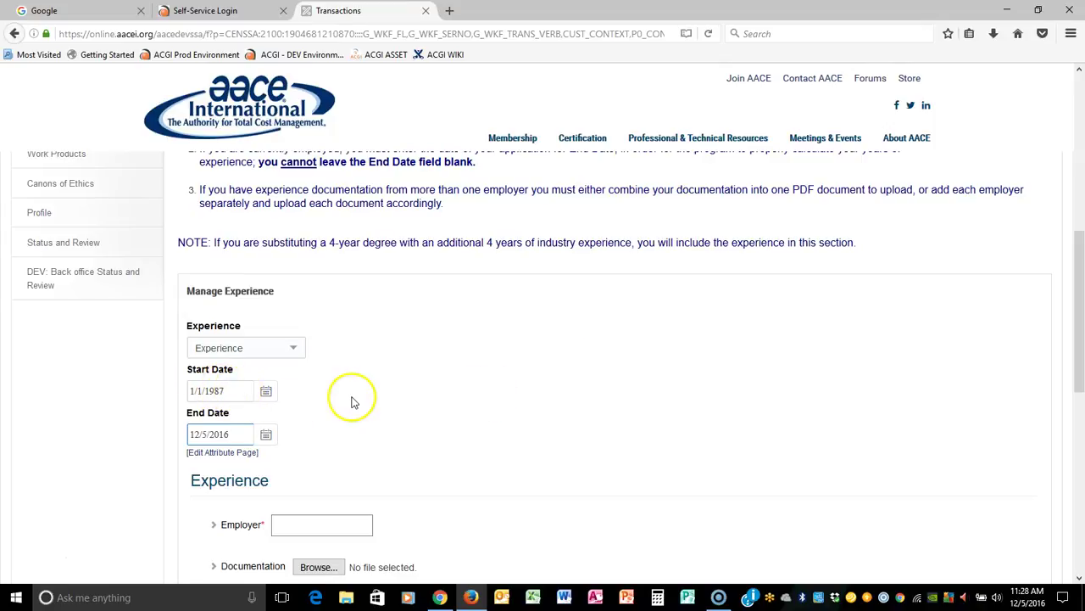
left_click(229, 433)
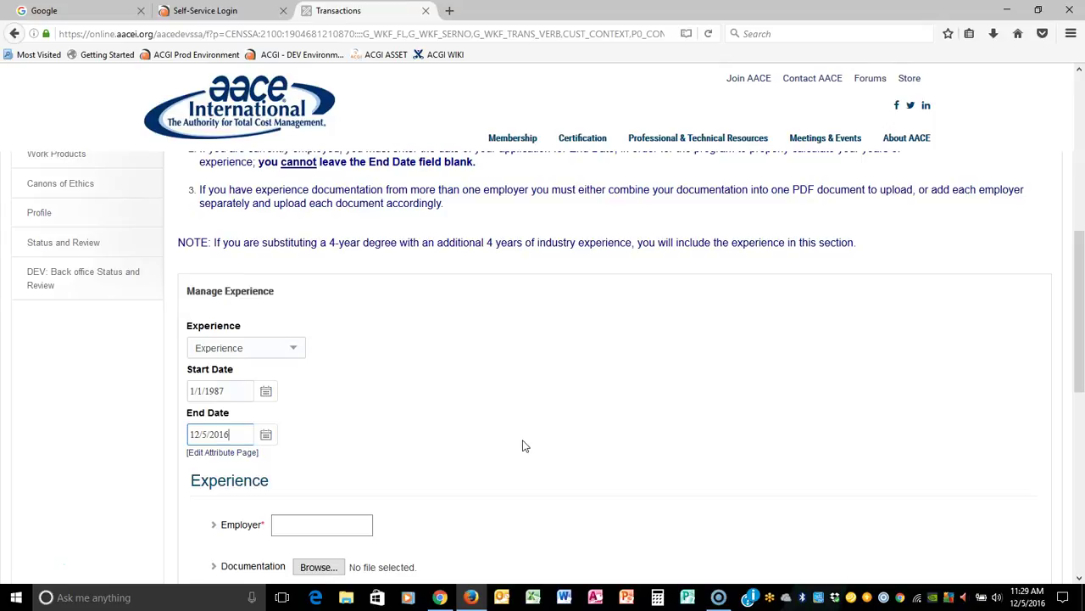
left_click(535, 431)
scroll(585, 396, "down", 3)
Enter employer AACE, attach AACELetterhead.jpg, and save the experience record.
left_click(325, 371)
type("AACE")
key("Tab")
left_click(412, 398)
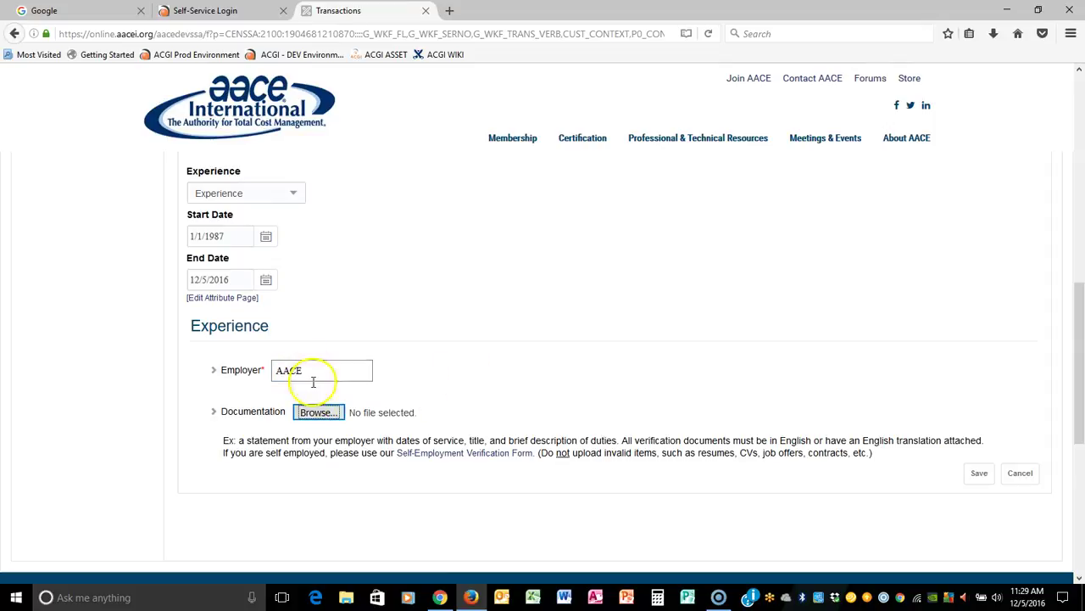
key("Return")
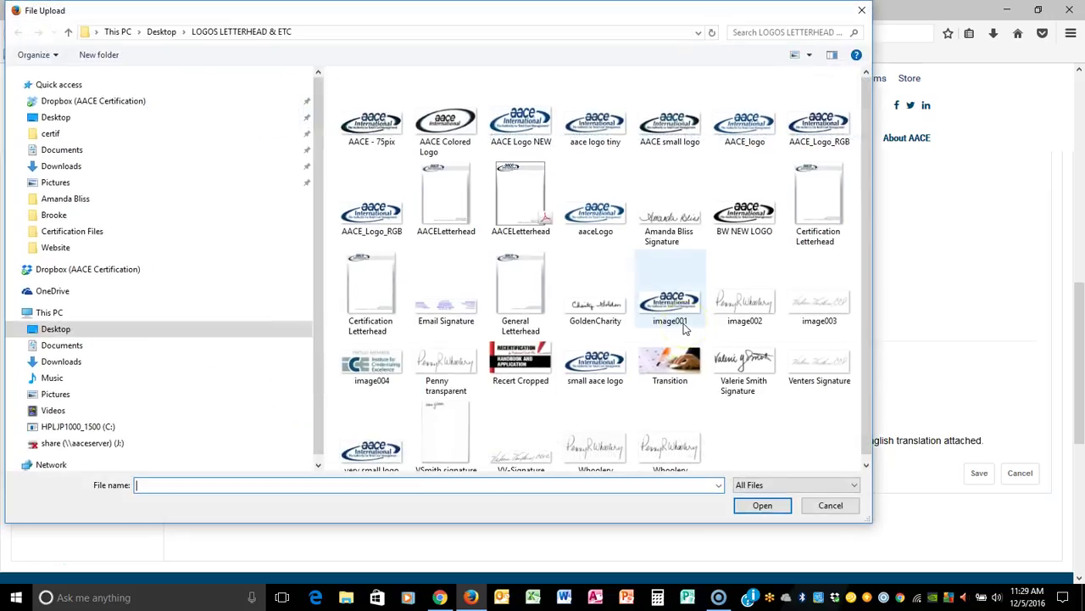
left_click(442, 195)
left_click(762, 504)
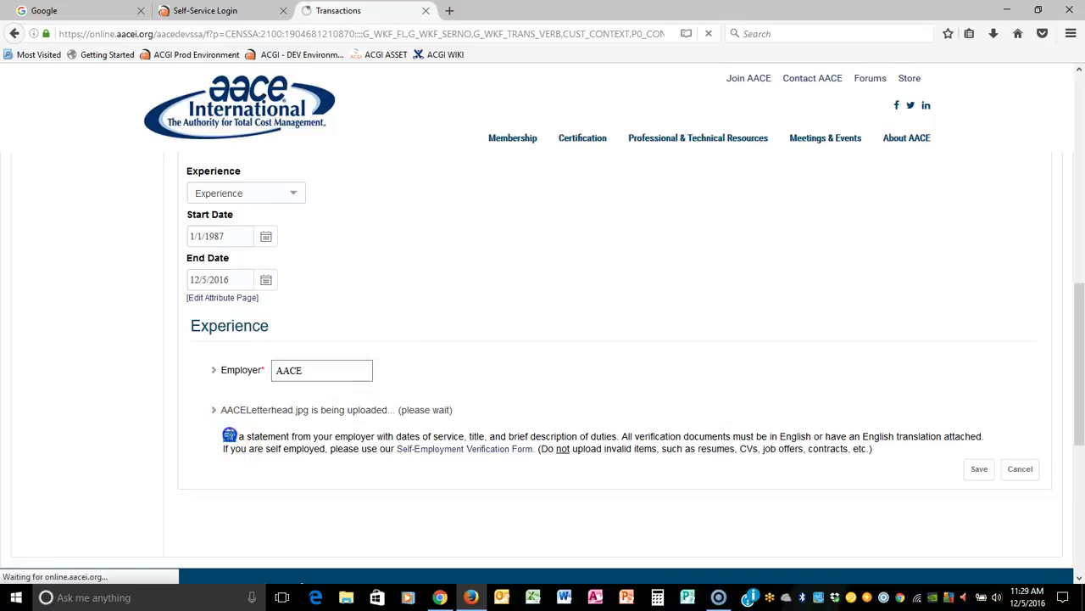
left_click_drag(223, 436, 618, 437)
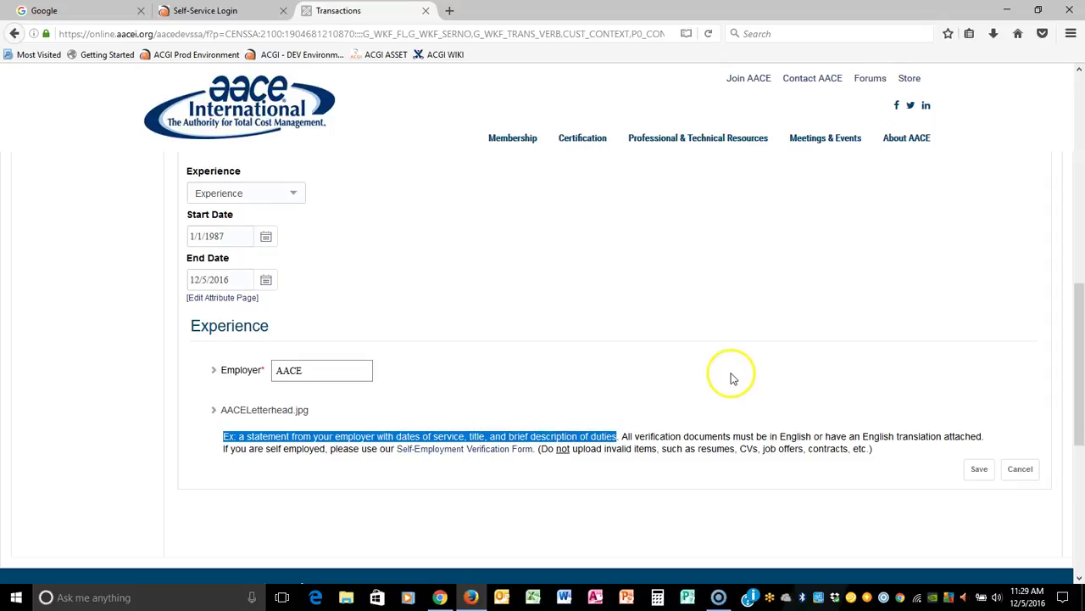
left_click(968, 470)
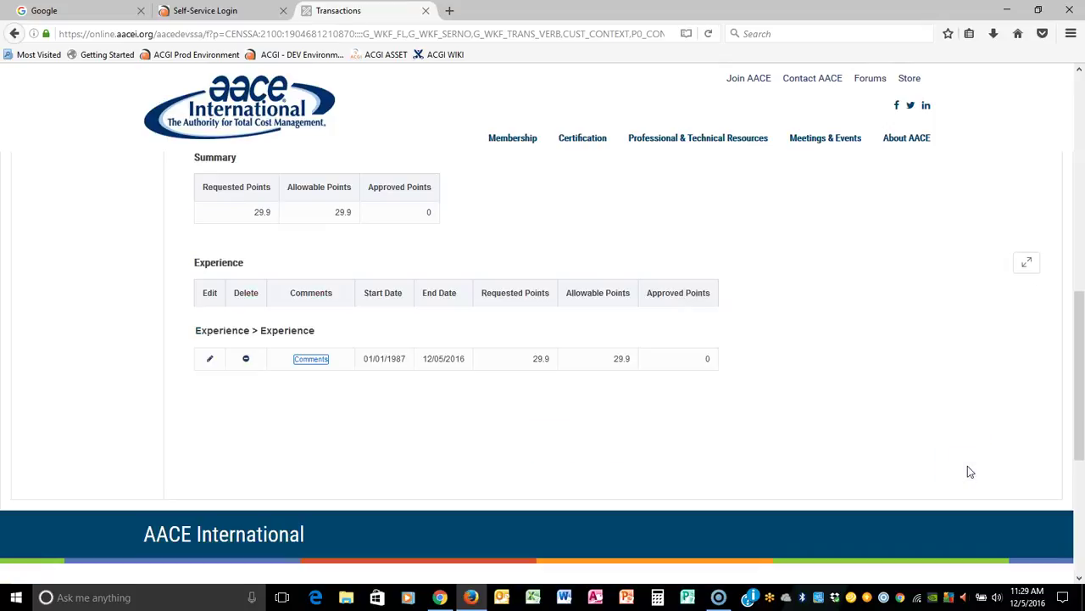
Edit the experience record's start date year from 1987 to 1999.
scroll(820, 280, "up", 3)
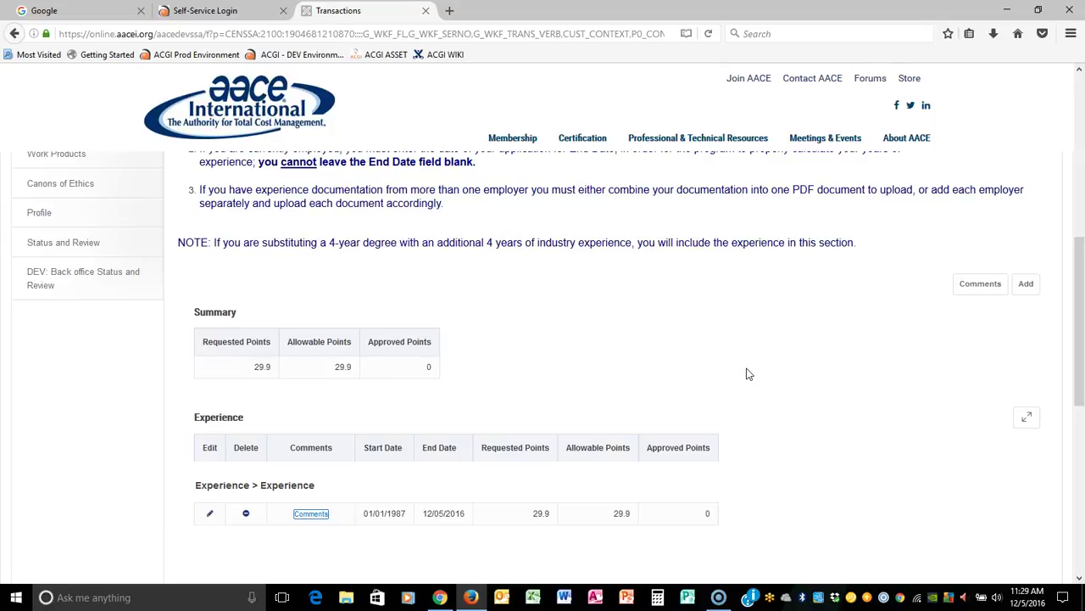
double_click(266, 366)
scroll(891, 359, "down", 2)
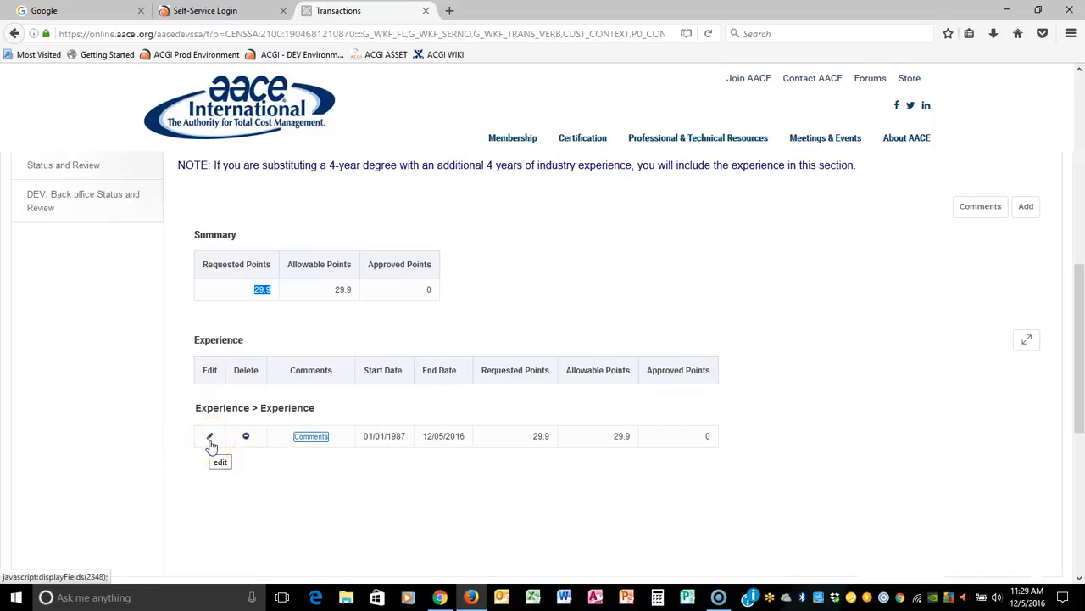
left_click(210, 439)
scroll(651, 352, "down", 2)
scroll(651, 356, "down", 2)
scroll(649, 371, "up", 4)
left_click(246, 313)
key("BackSpace")
type("999")
left_click(525, 375)
Save the edited record, with requested points now 17.9.
scroll(594, 377, "down", 3)
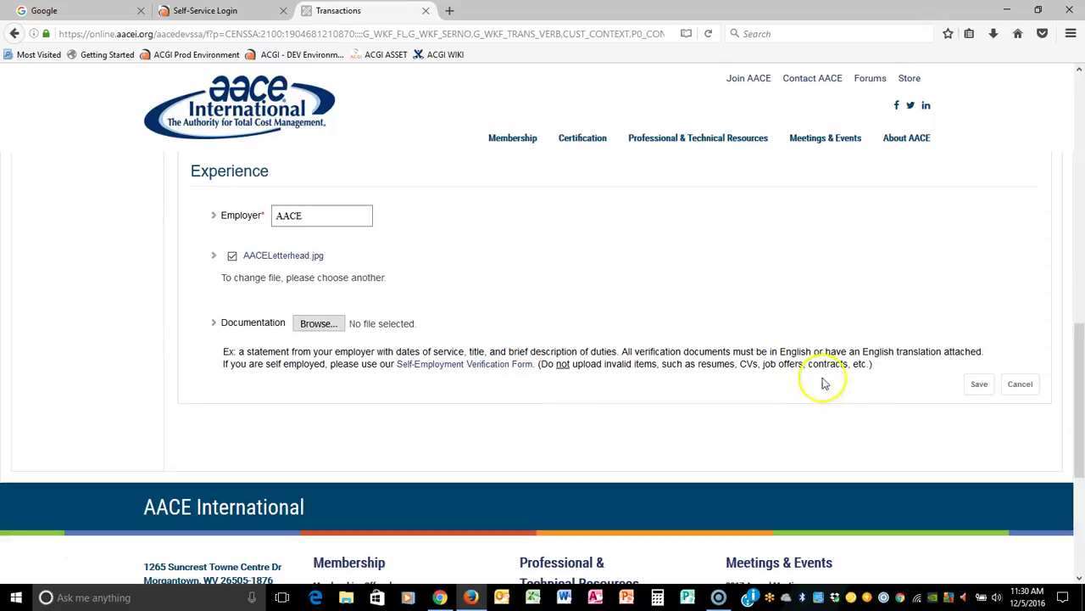
left_click(967, 385)
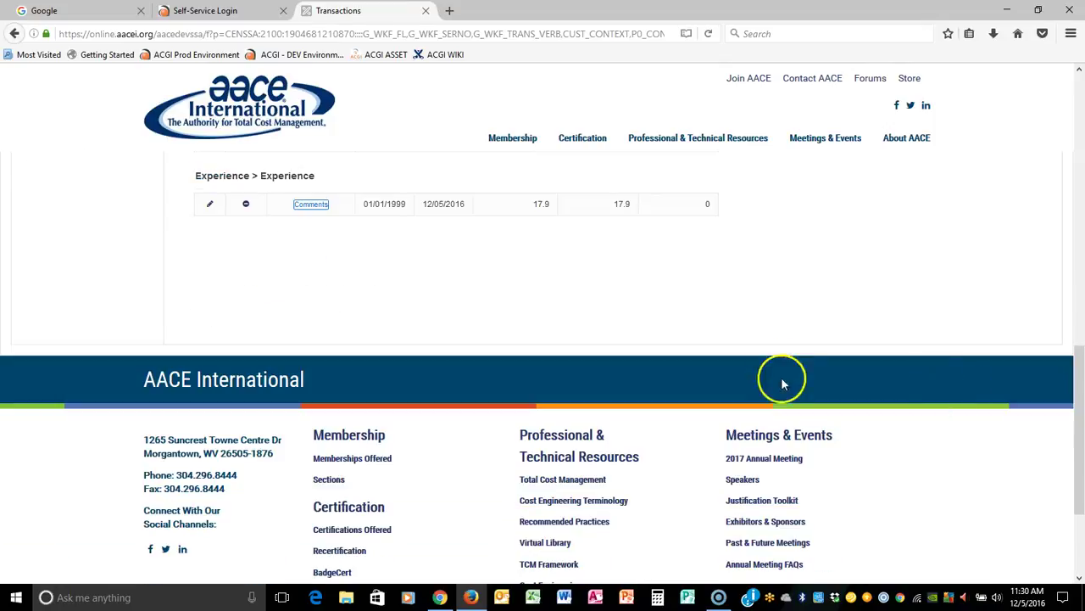
scroll(1003, 296, "up", 3)
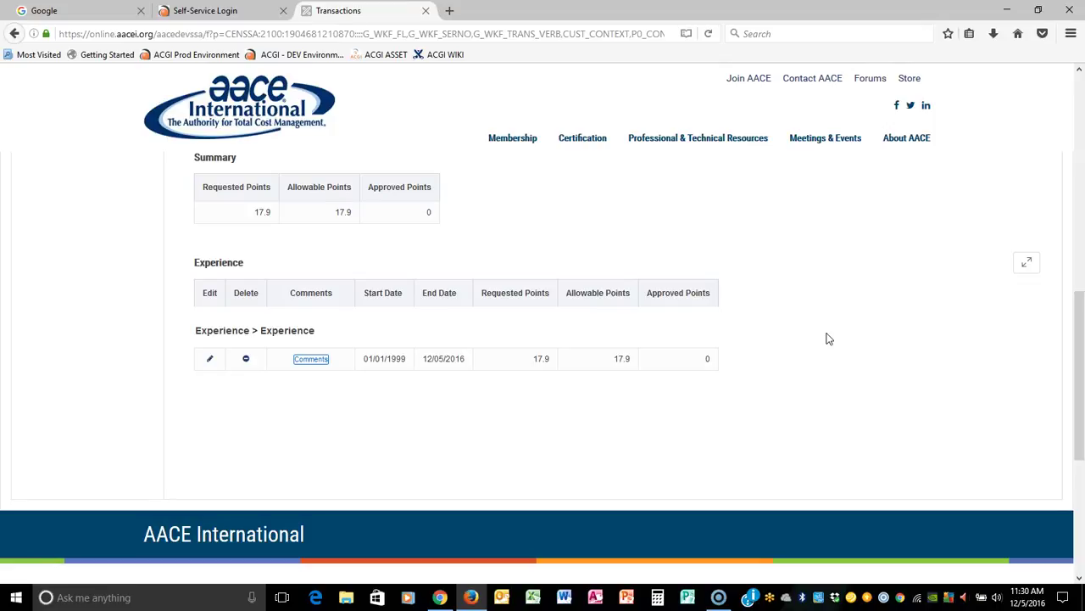
scroll(828, 338, "up", 2)
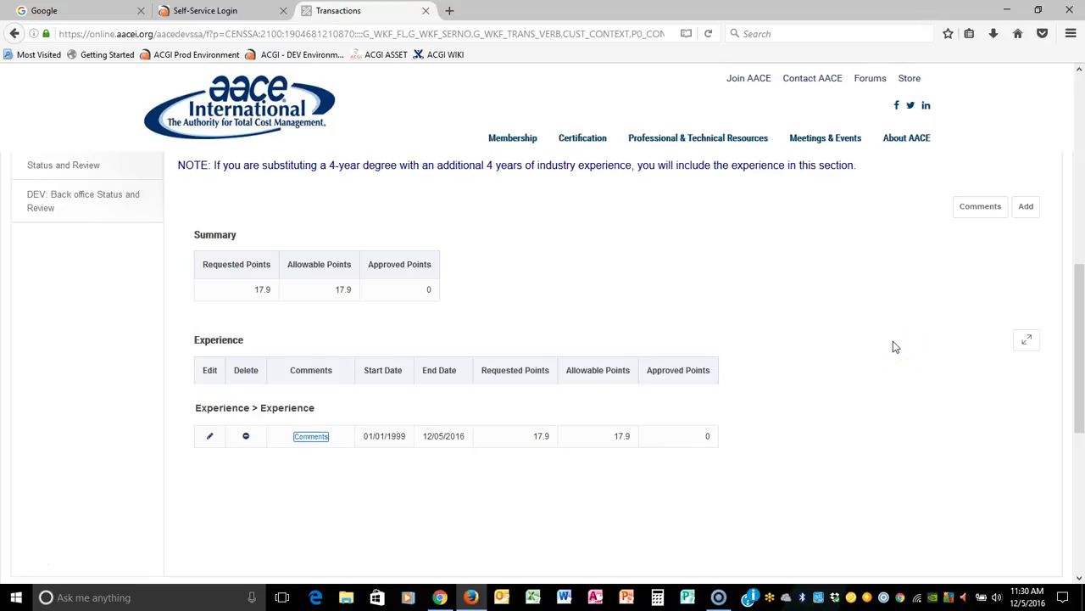
scroll(893, 343, "up", 2)
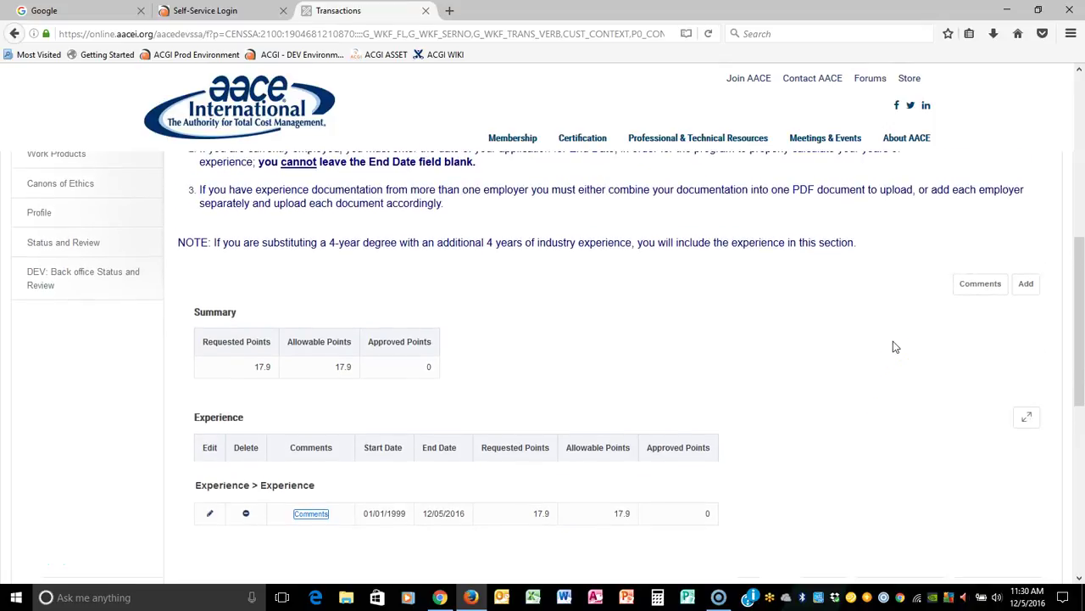
scroll(893, 343, "up", 4)
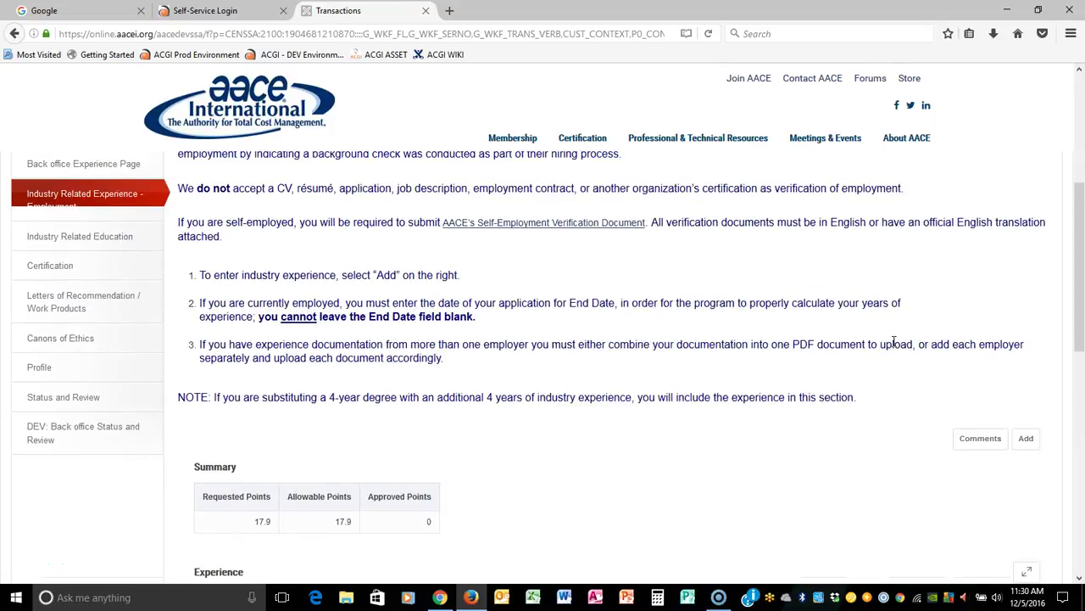
Go to Industry Related Education and add a new education entry.
left_click(115, 237)
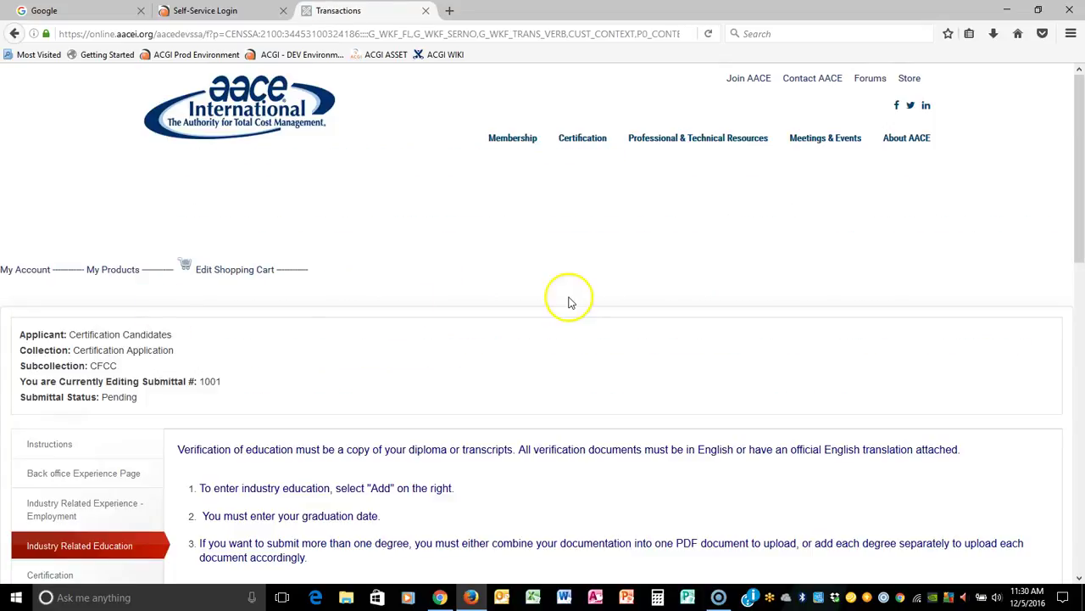
scroll(708, 362, "down", 3)
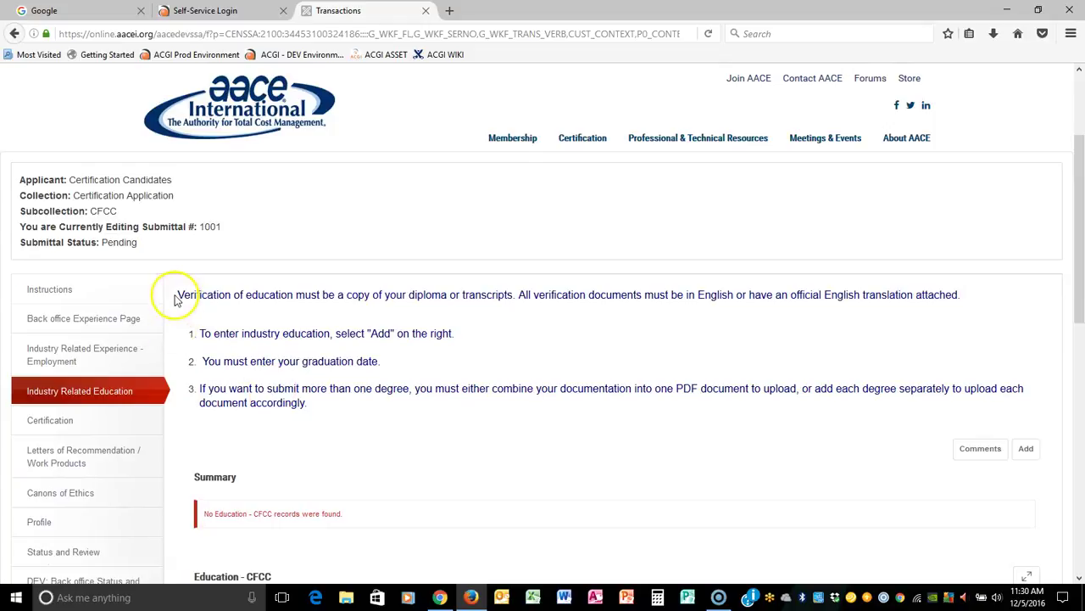
left_click_drag(179, 294, 452, 411)
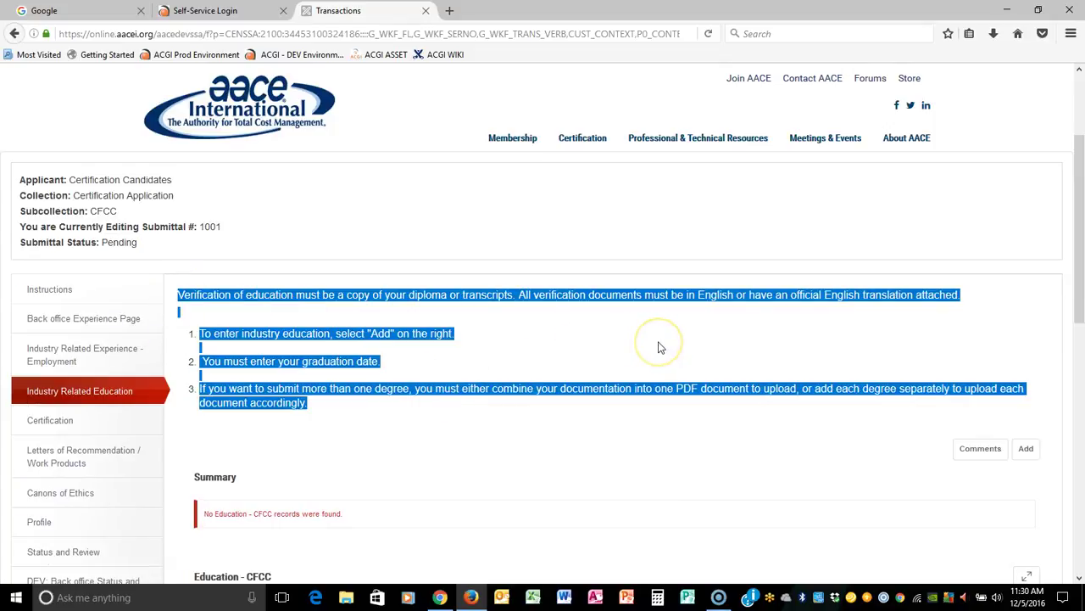
scroll(661, 348, "down", 3)
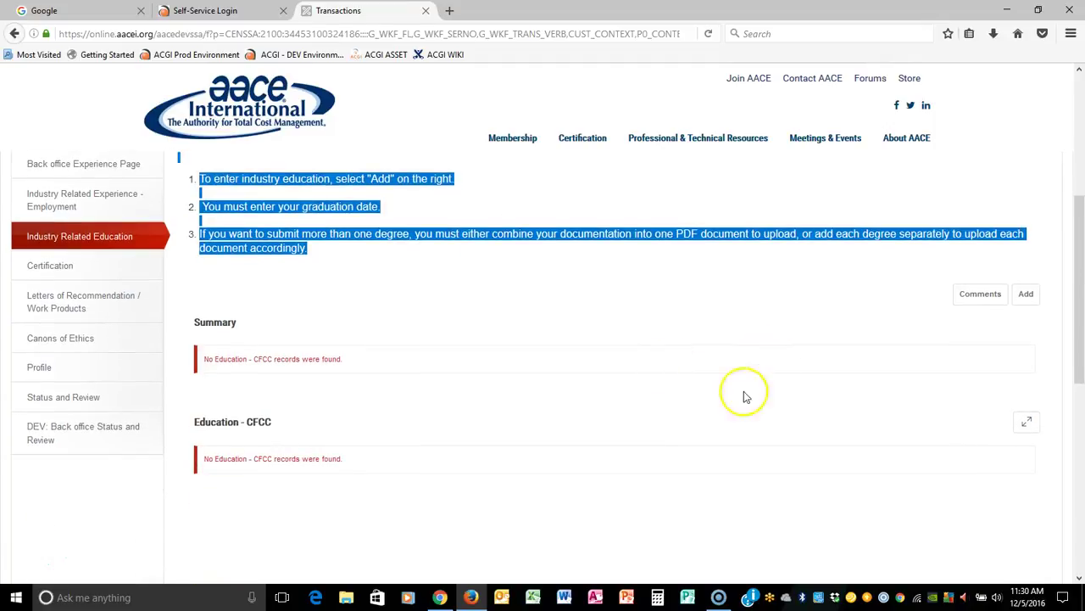
left_click(1033, 303)
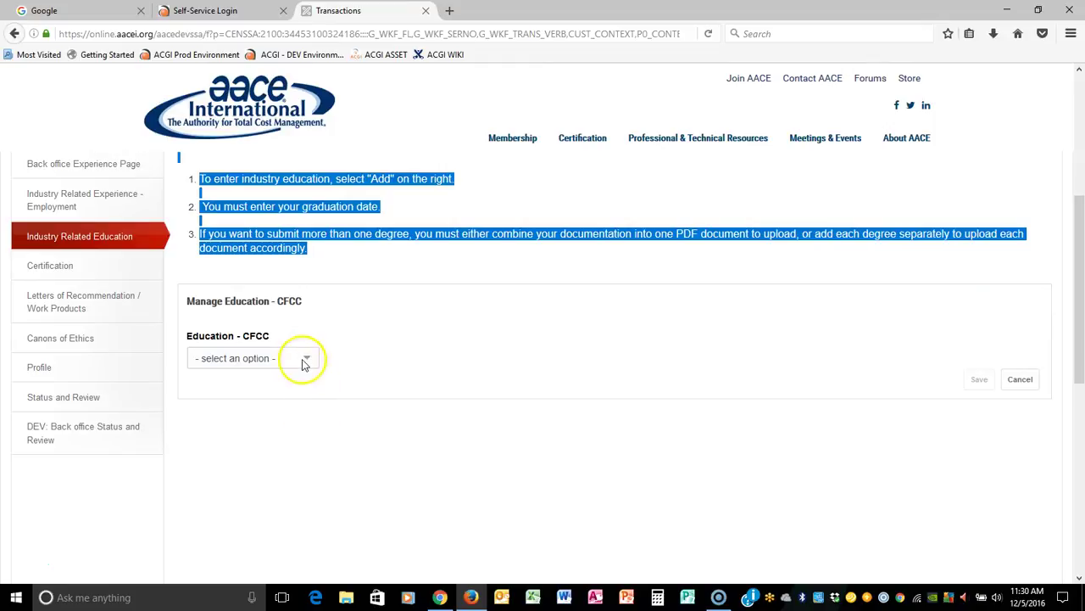
Choose 4 year degree, graduated 5/1/1987, degree BA, college WVU, and browse for documentation.
left_click(305, 359)
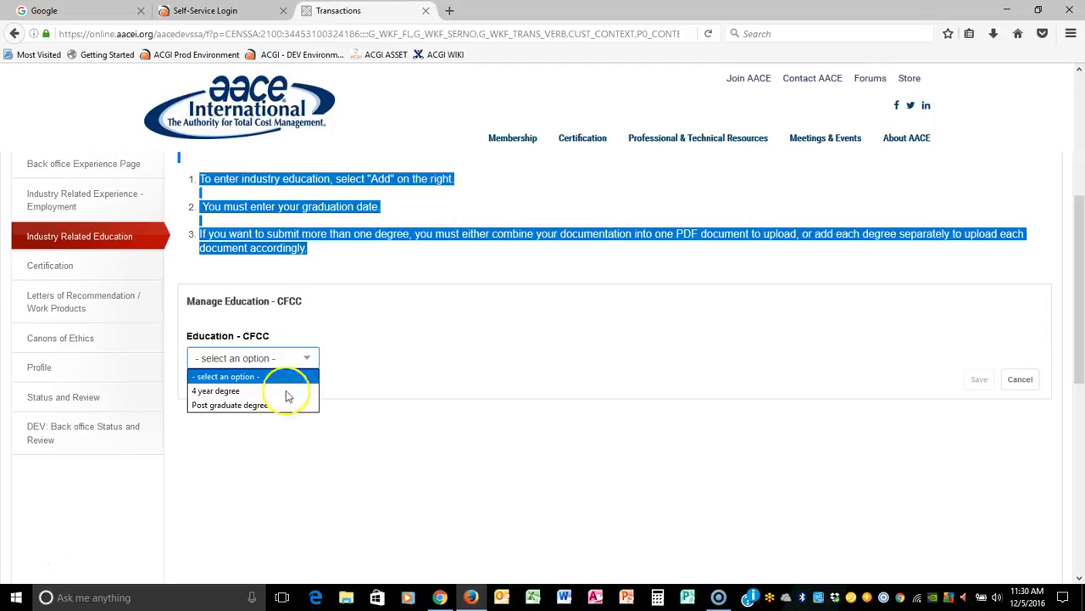
left_click(222, 390)
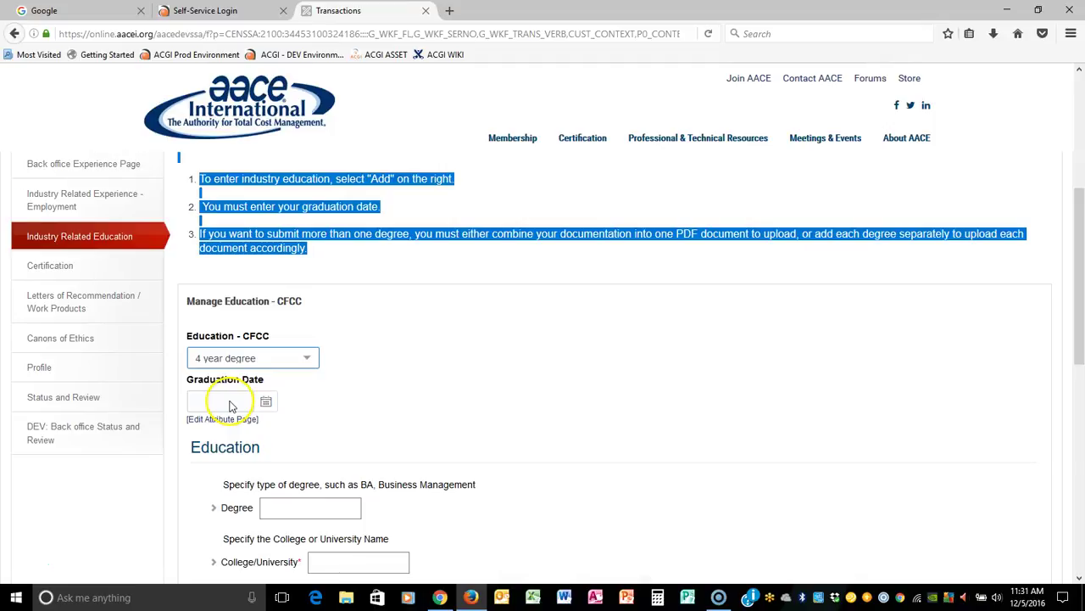
left_click(229, 400)
type("5/1/1987")
key("Tab")
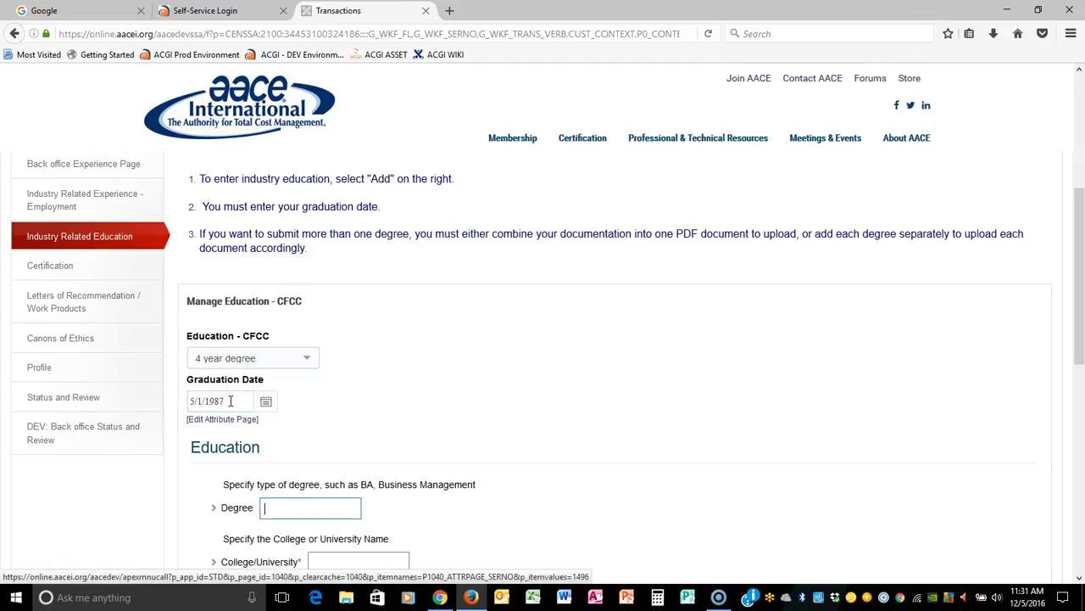
type("BA")
key("Tab")
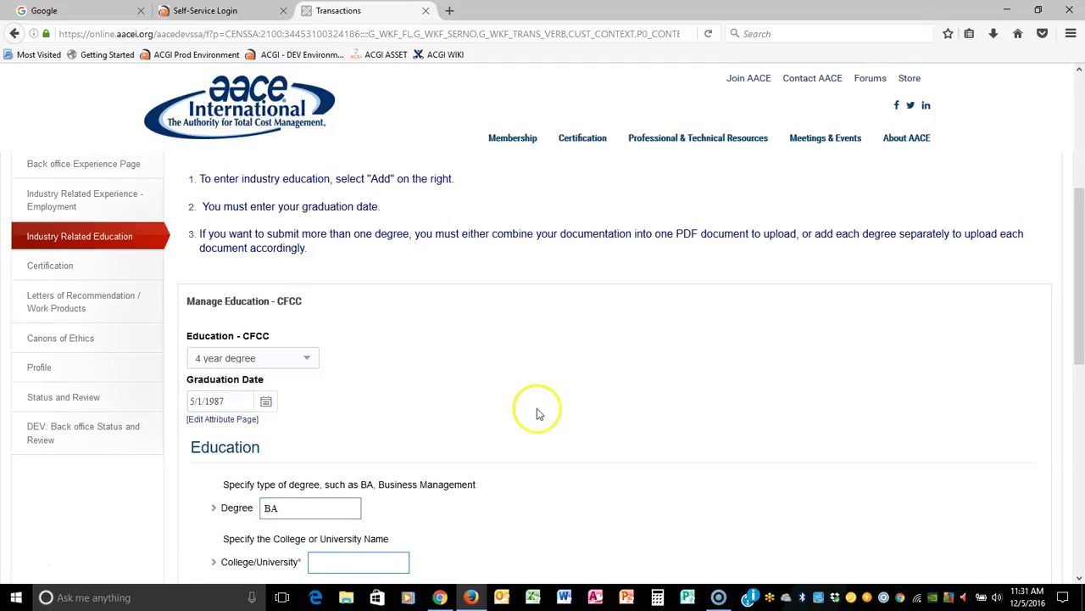
scroll(360, 433, "down", 3)
type("WVU")
key("Tab")
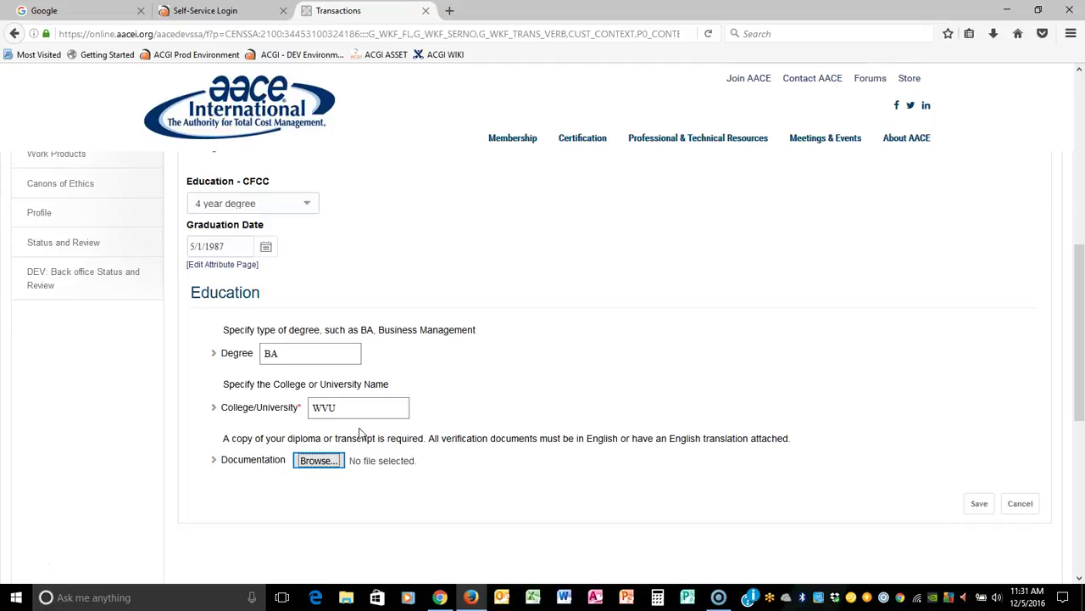
left_click(330, 462)
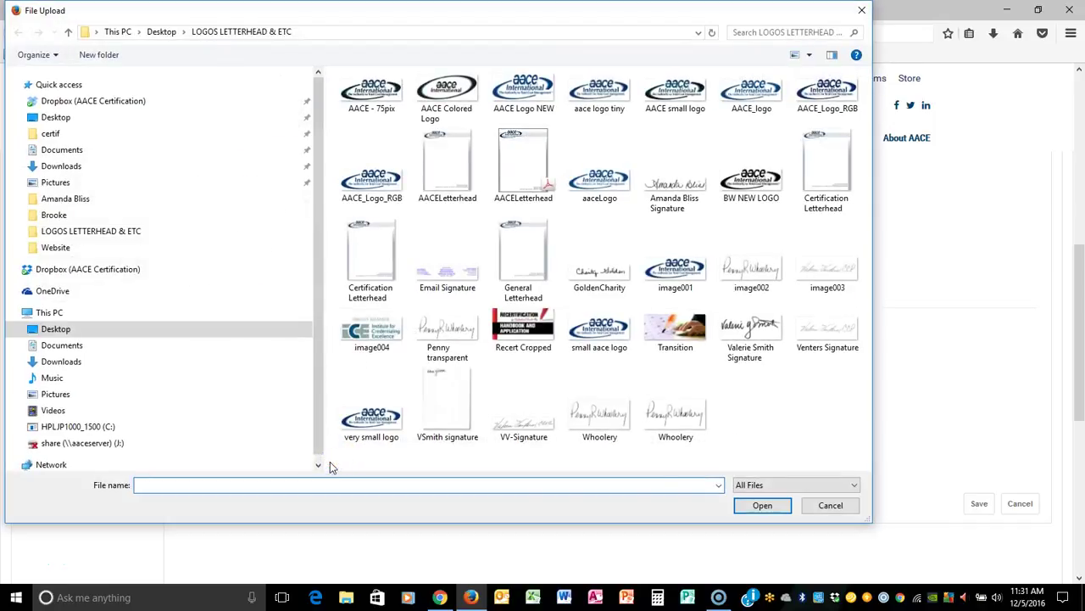
Attach AACELetterhead.pdf, save the 4 year degree entry, then reopen and re-save it.
left_click(550, 195)
left_click(765, 504)
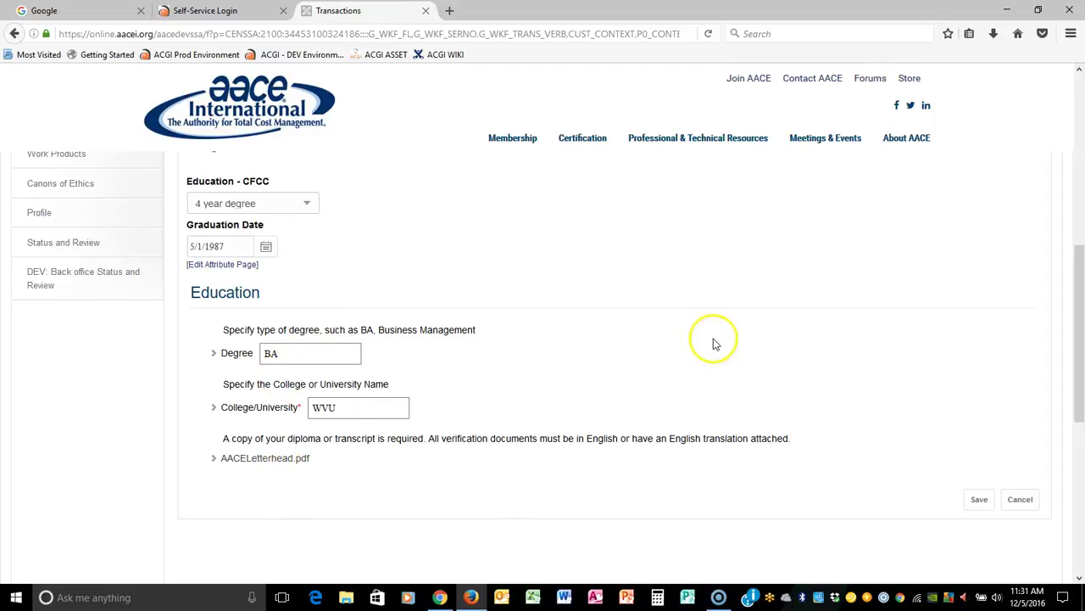
left_click(979, 499)
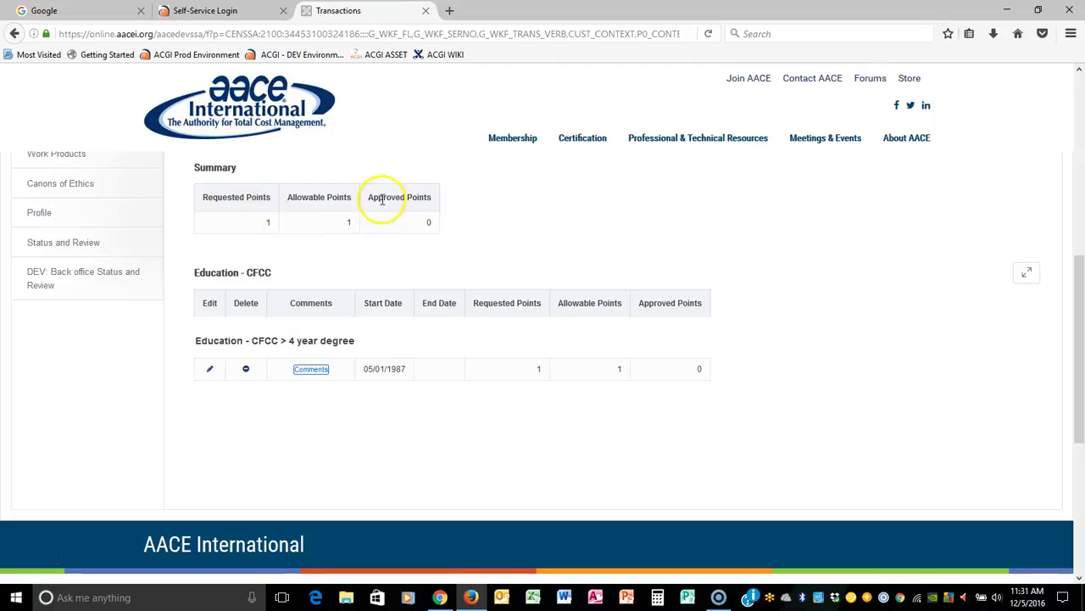
double_click(433, 224)
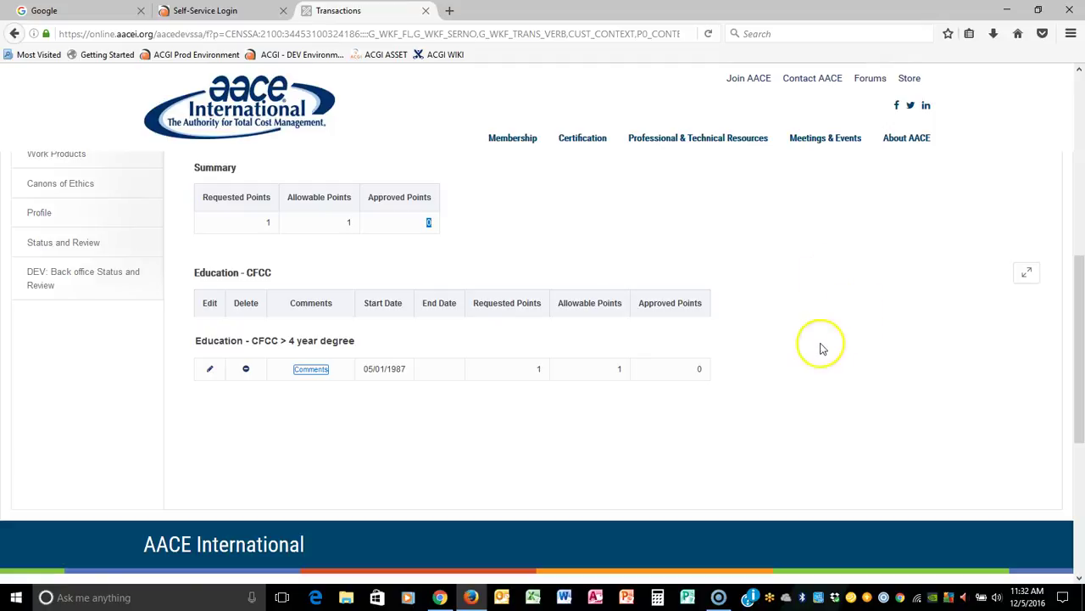
left_click(208, 371)
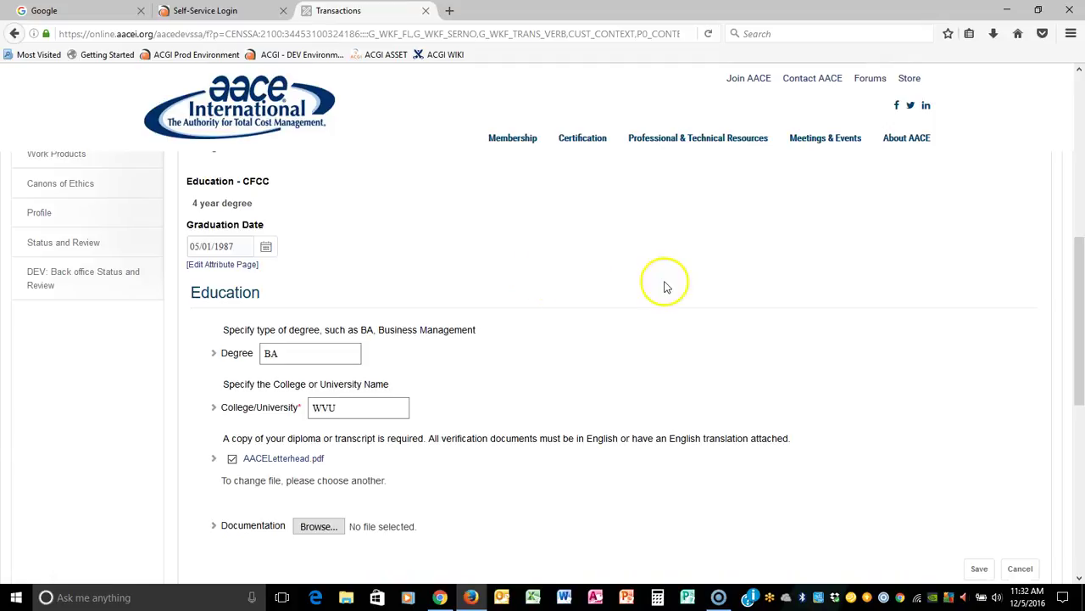
left_click(974, 568)
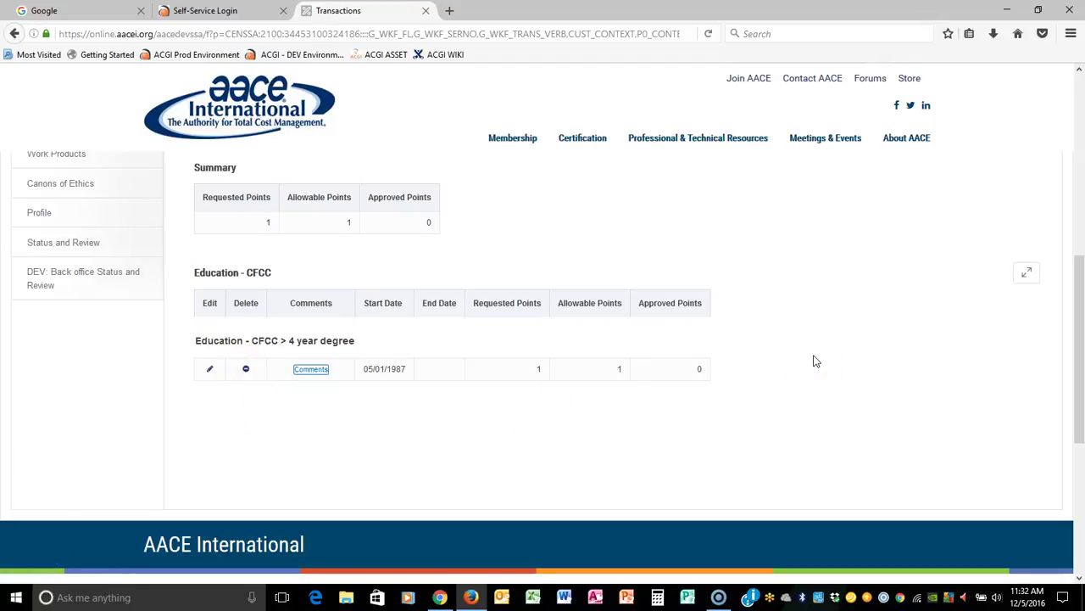
left_click(882, 284)
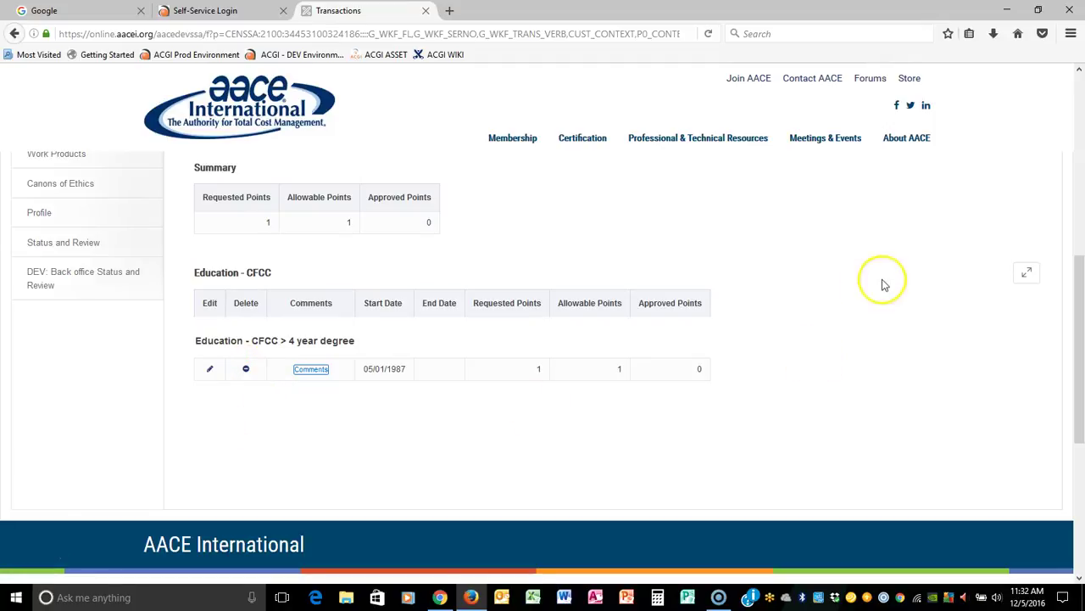
scroll(882, 284, "up", 2)
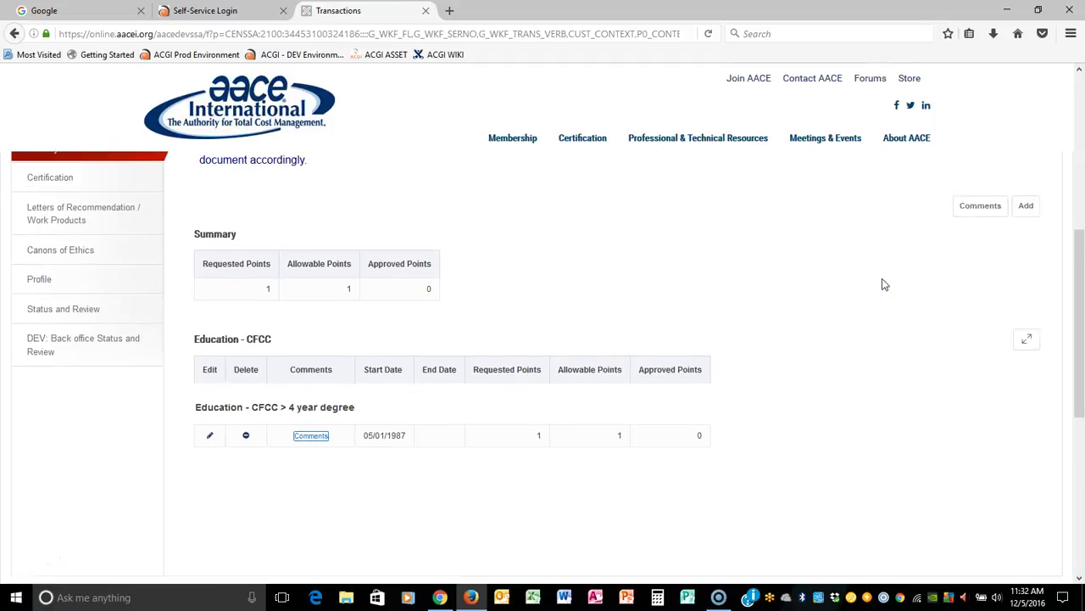
left_click(127, 231)
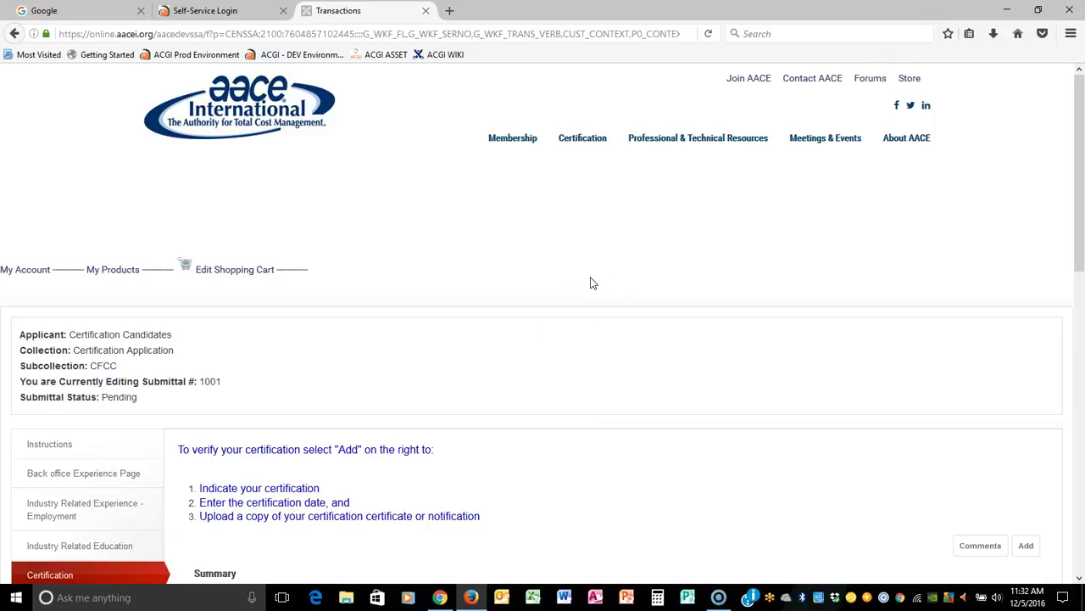
Add a PE Professional Engineer certification dated 4/1/1987 and browse for its certificate copy.
scroll(678, 374, "down", 3)
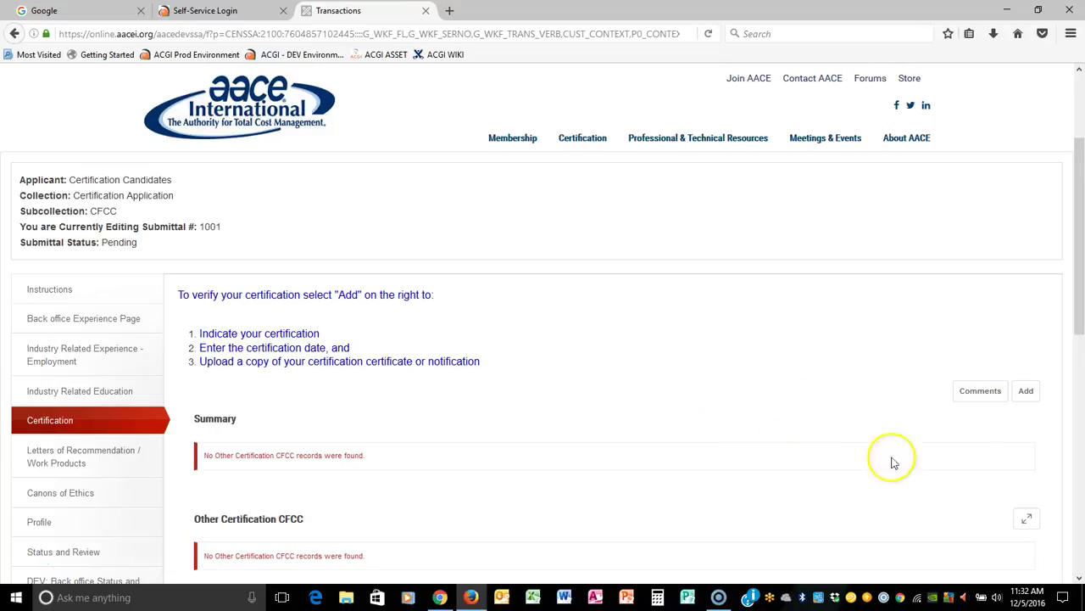
left_click(1022, 392)
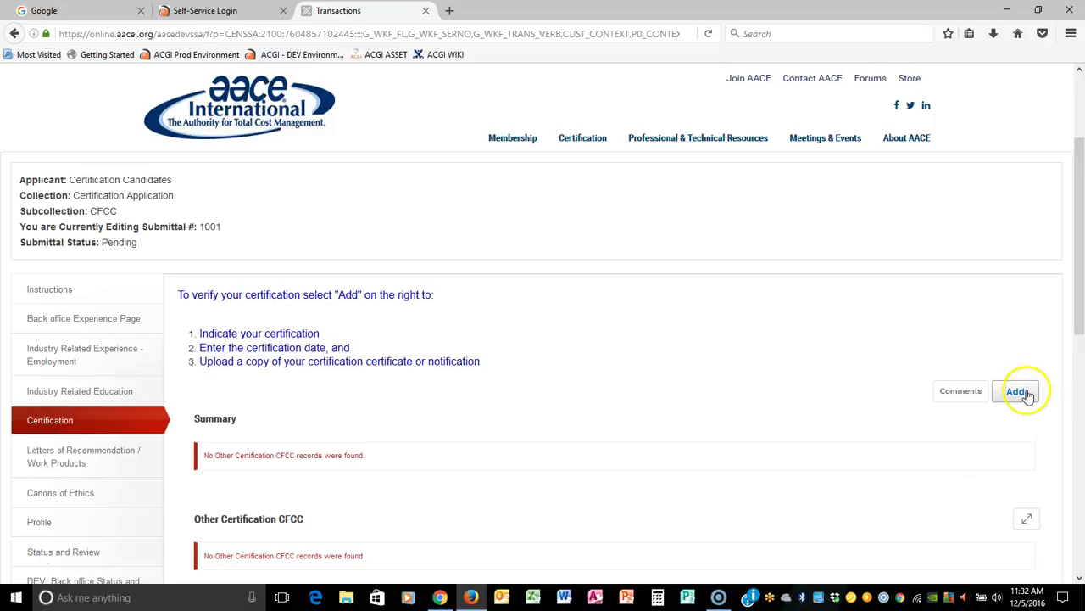
left_click(1025, 394)
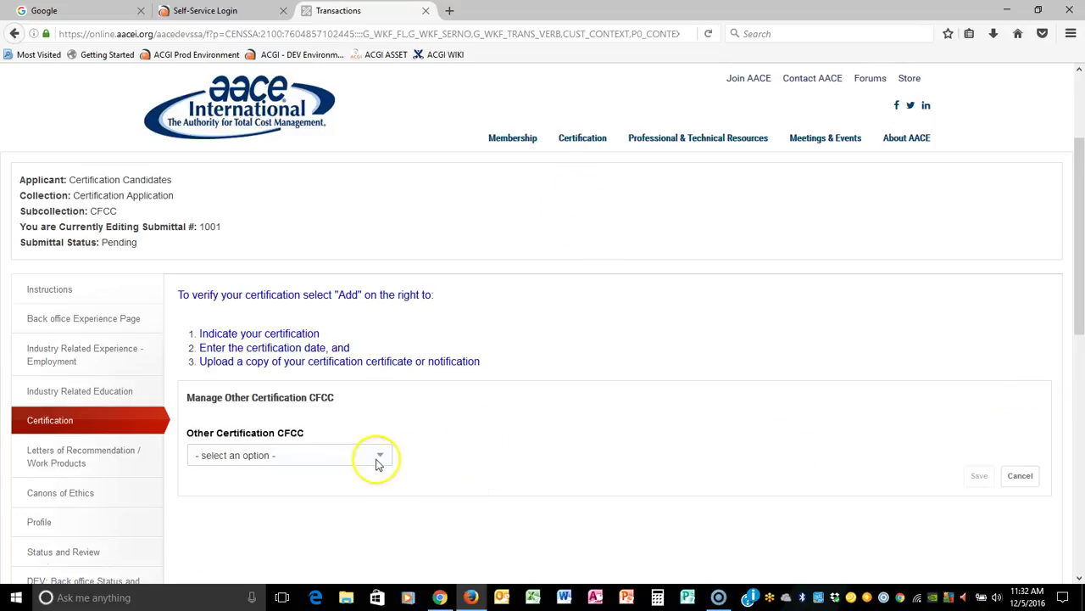
left_click(379, 457)
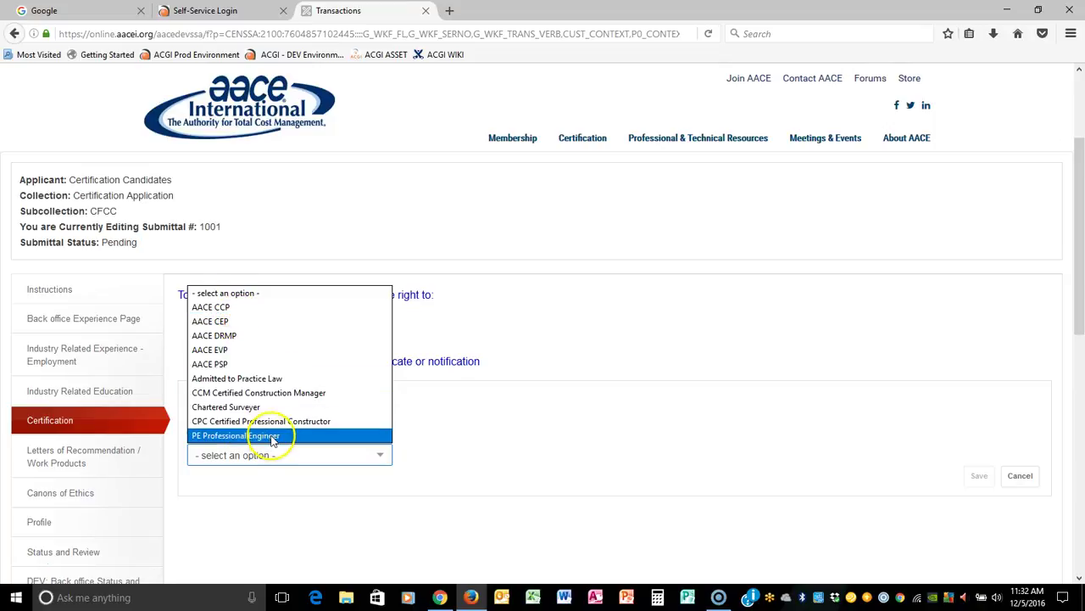
left_click(271, 435)
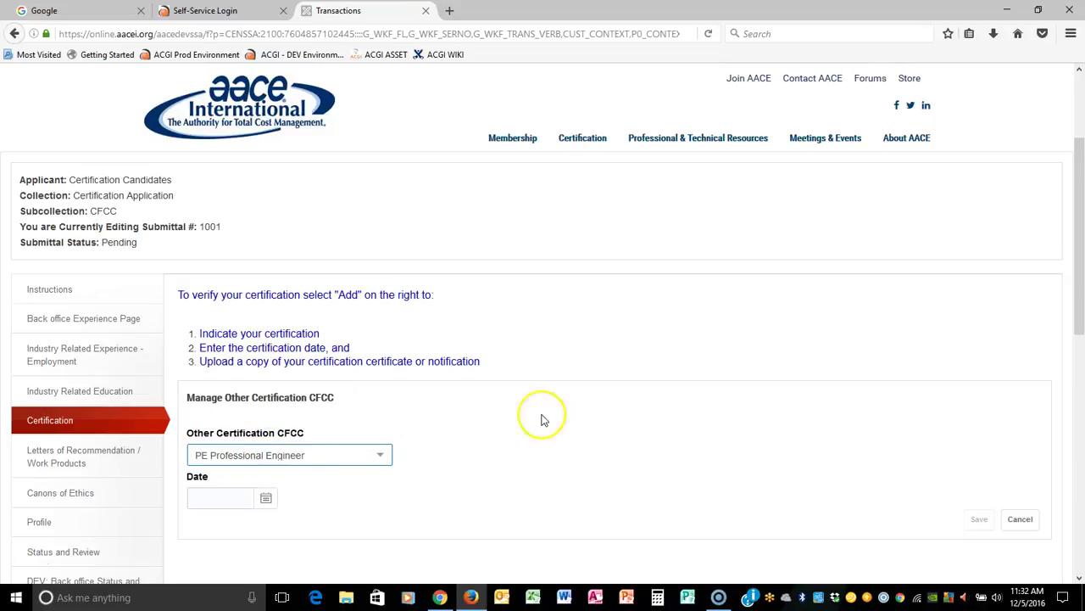
left_click(204, 498)
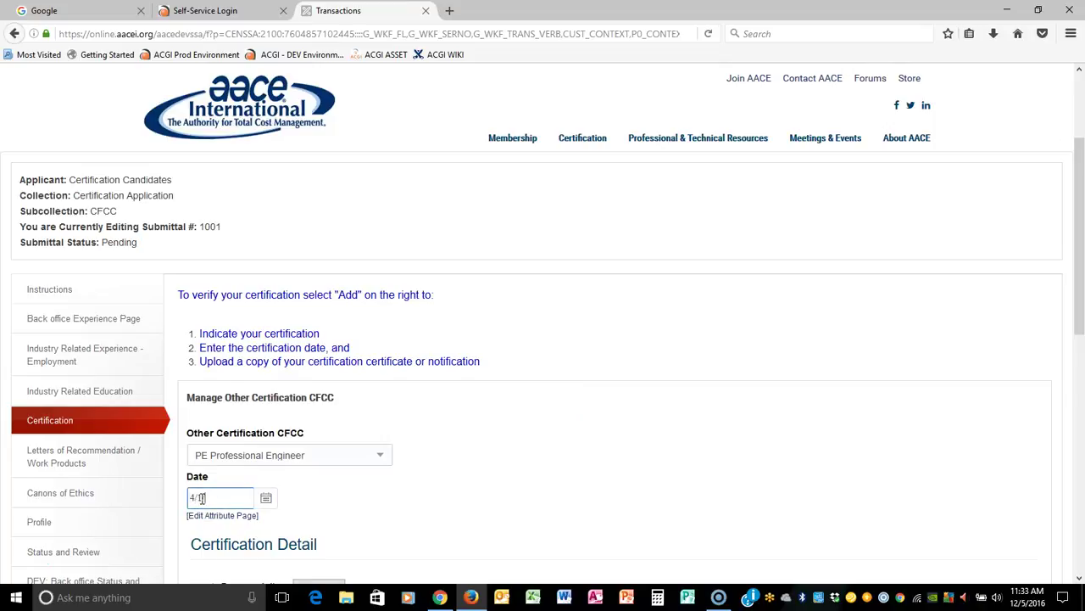
type("4/1/1987")
scroll(526, 520, "down", 3)
left_click(318, 433)
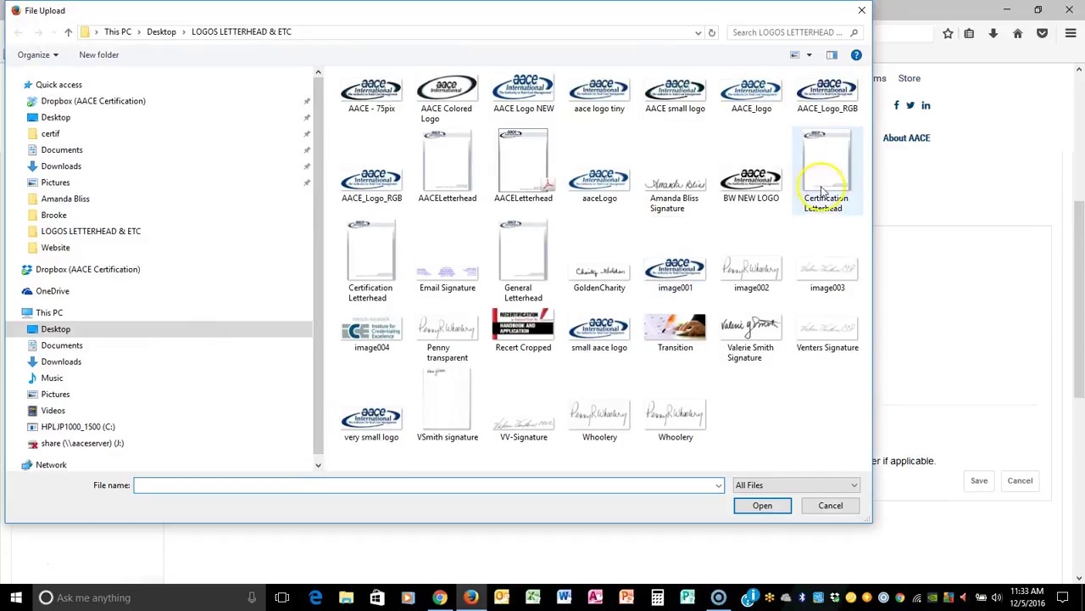
Upload Certification Letterhead.jpg and save the PE Professional Engineer certification, totalling 12 requested points.
left_click(827, 169)
left_click(761, 505)
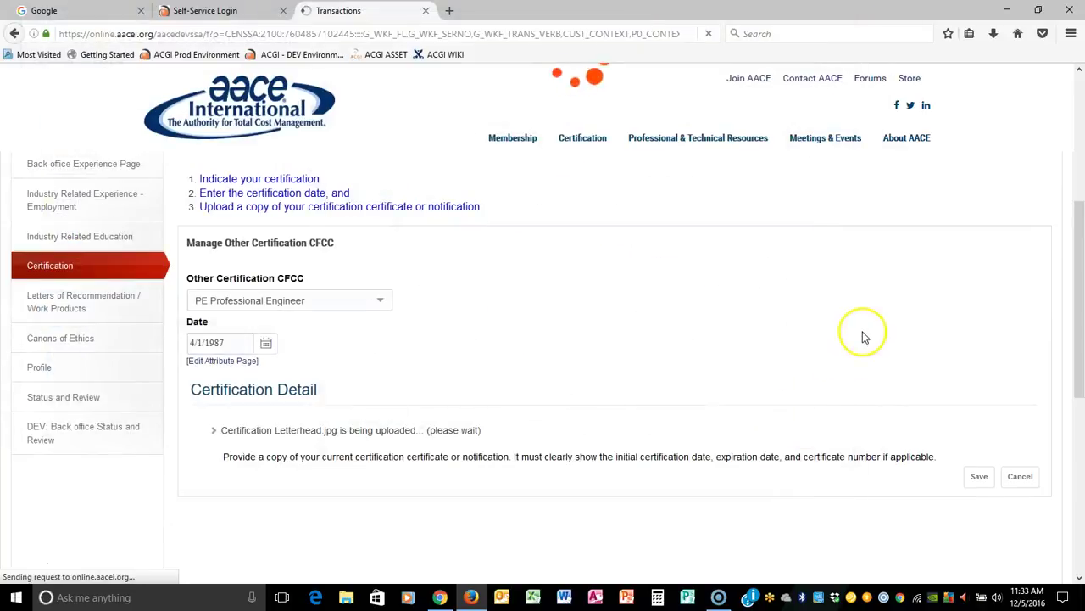
left_click(977, 475)
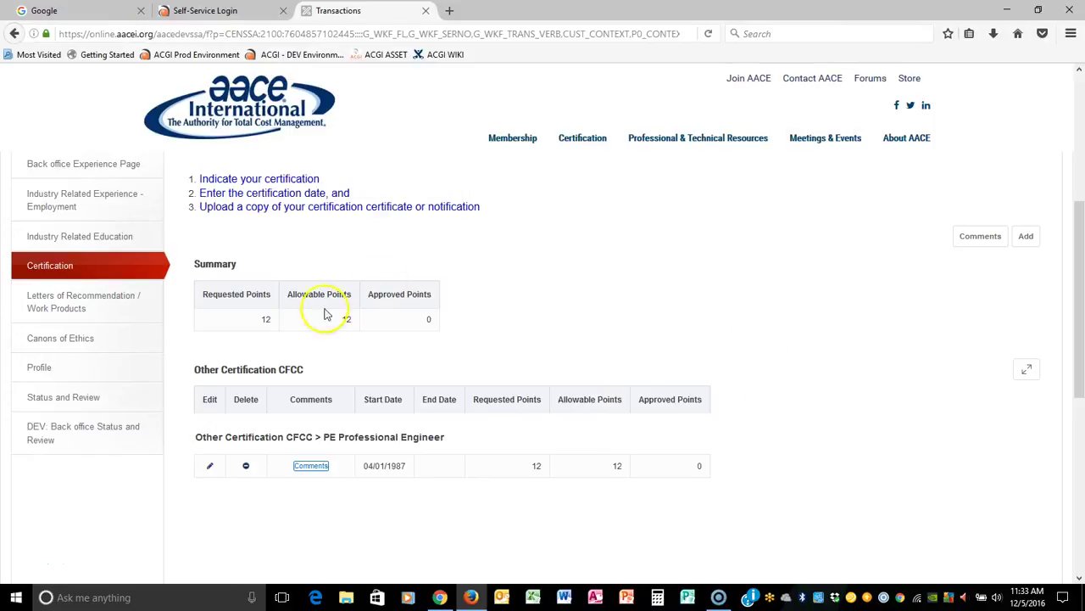
double_click(264, 320)
left_click(862, 439)
Go to the Letters of Recommendation / Work Products section and add a new entry.
left_click(95, 303)
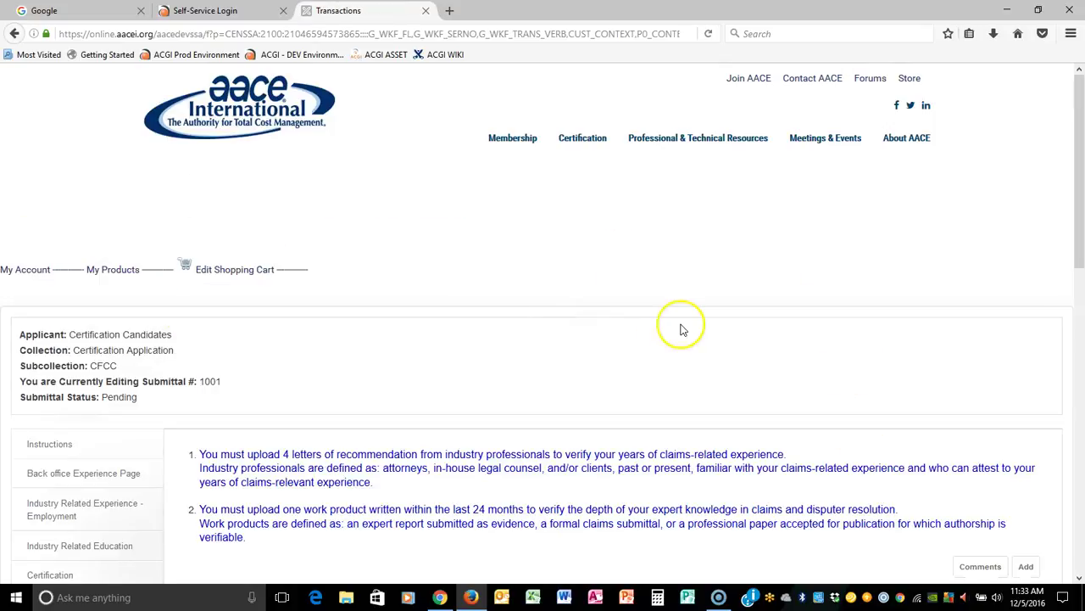
left_click_drag(200, 454, 330, 533)
scroll(632, 365, "down", 5)
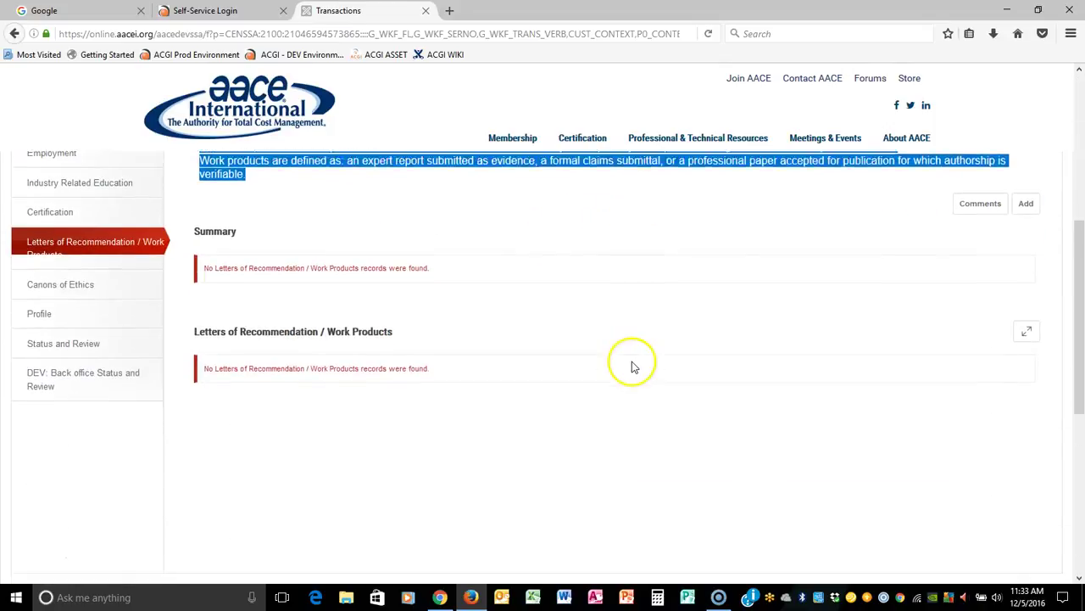
scroll(602, 420, "up", 2)
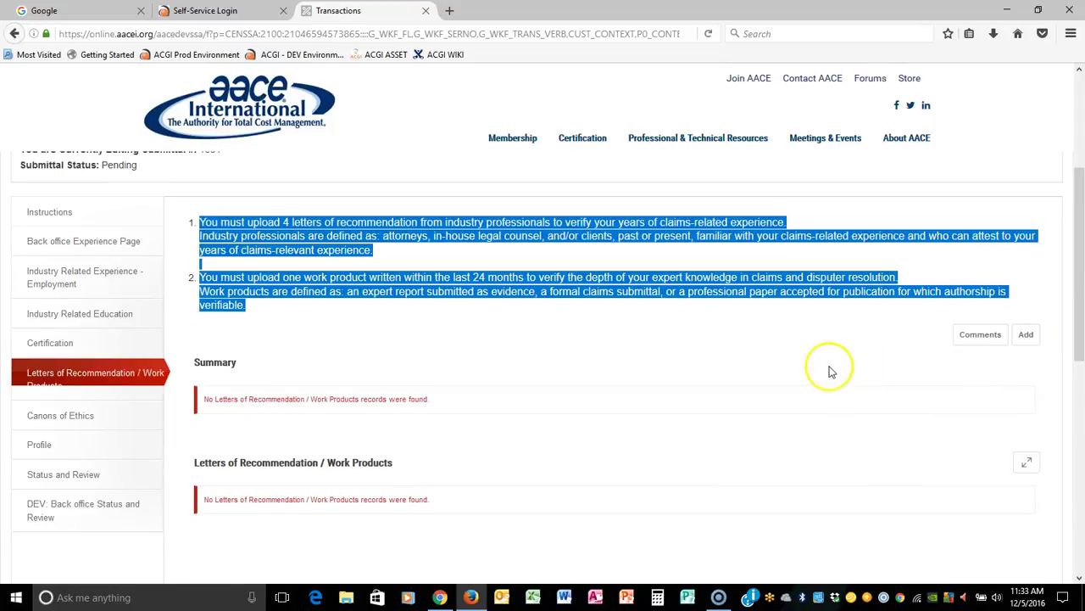
left_click(1026, 334)
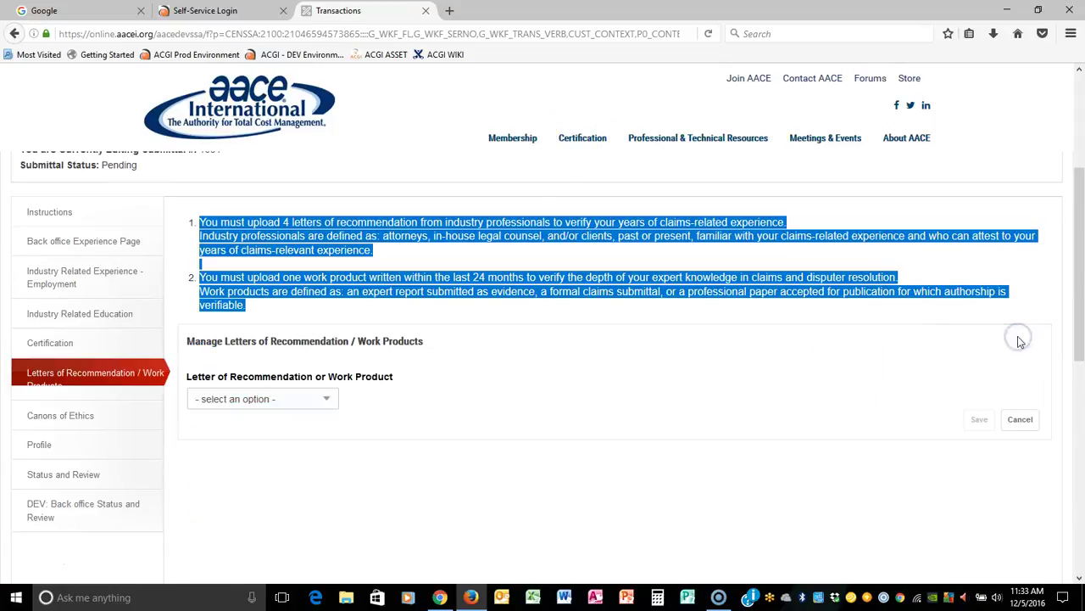
Make the entry a Letter of Recommendation with recommender type Client/Past.
left_click(315, 400)
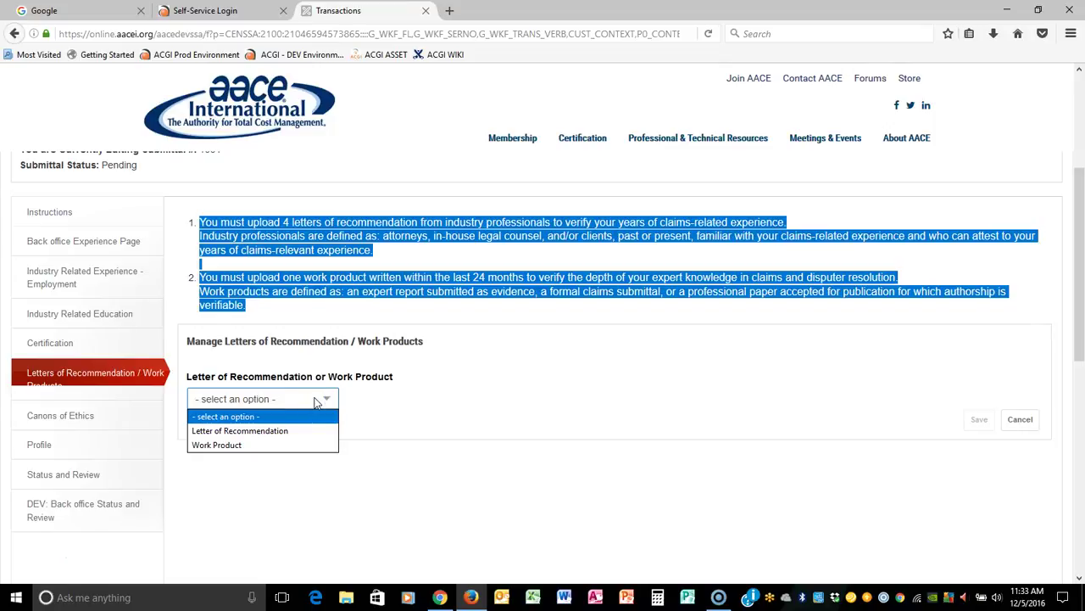
left_click(284, 432)
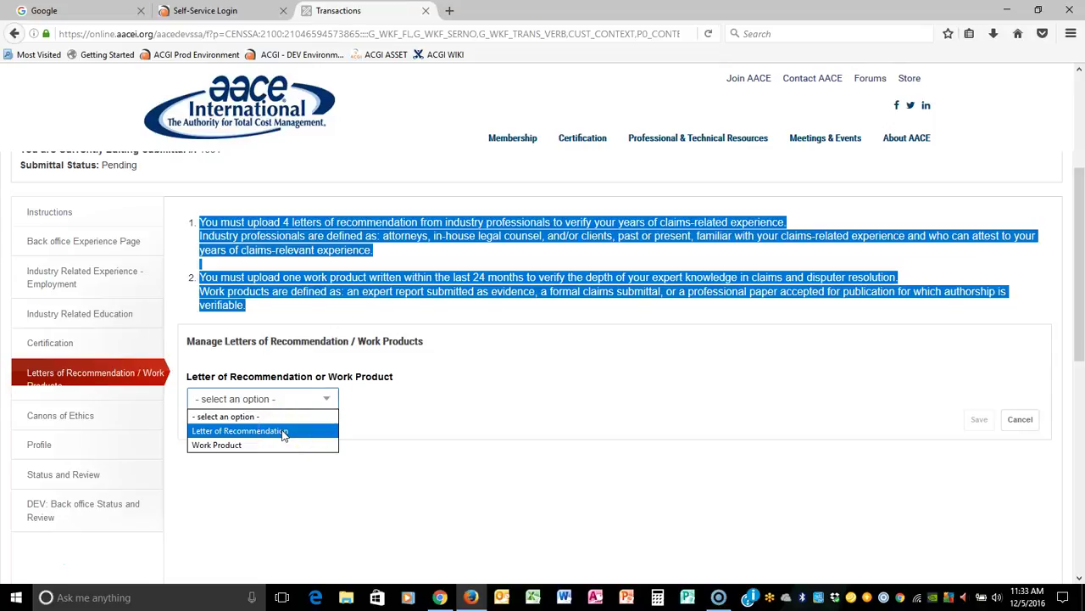
left_click(283, 433)
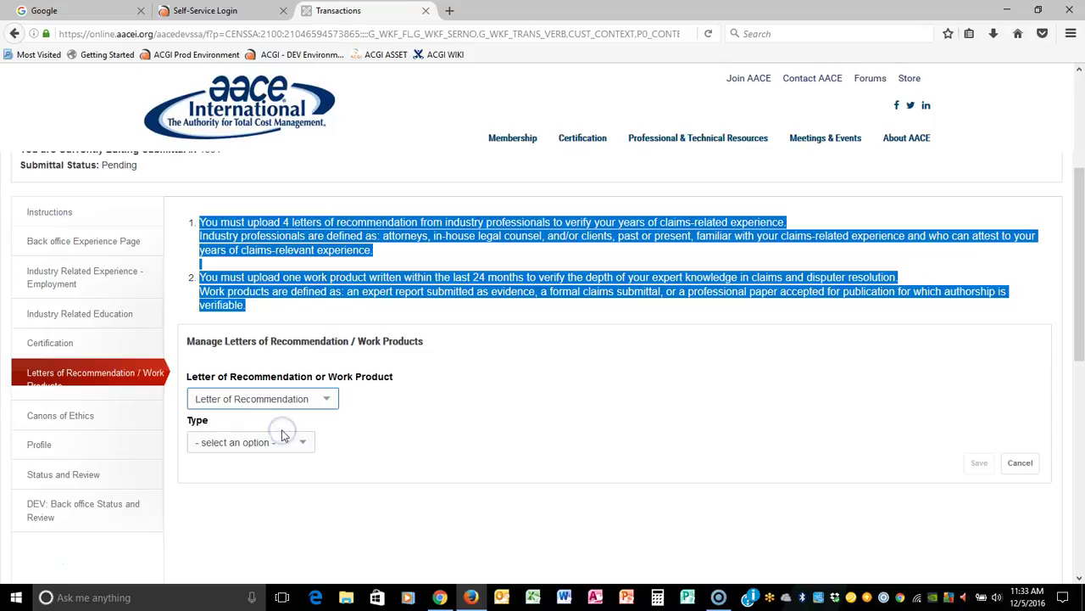
left_click(302, 443)
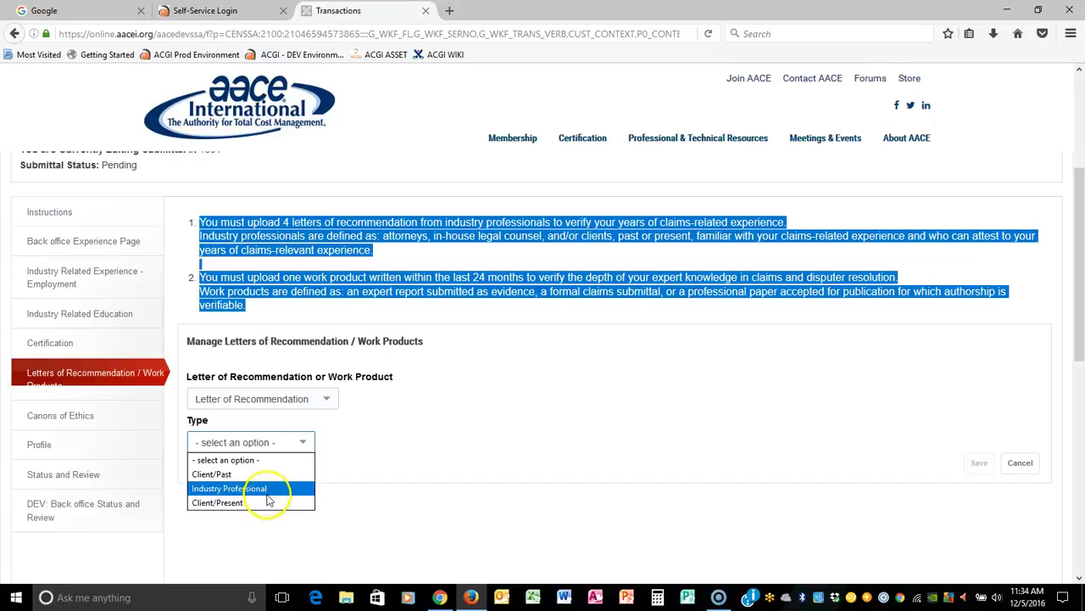
left_click(197, 474)
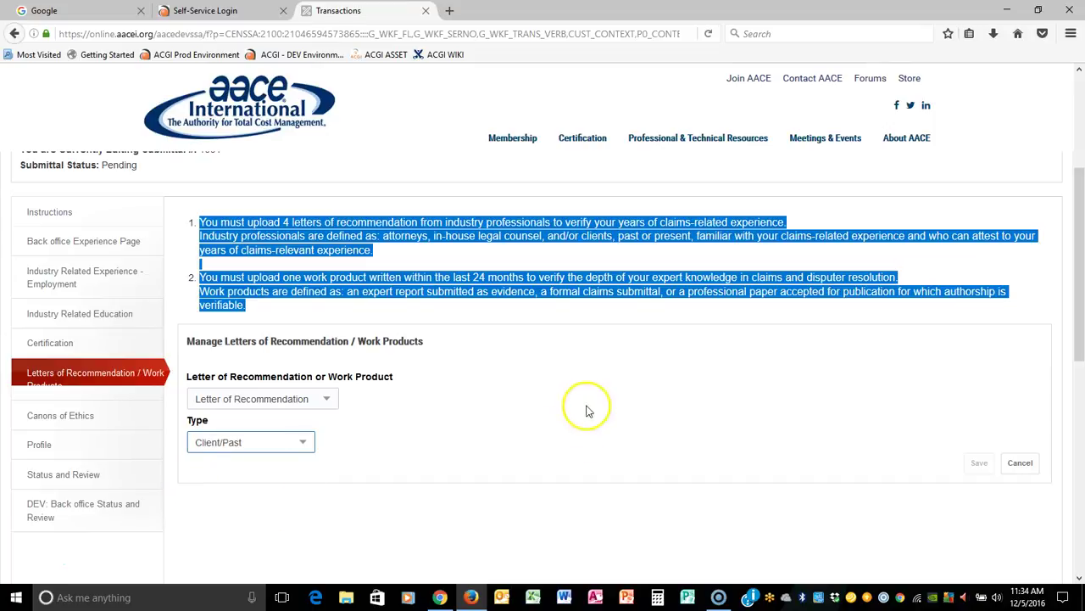
Enter the letter date 5/1/2016 after reviewing the work product requirements.
left_click(223, 483)
type("5/1/20")
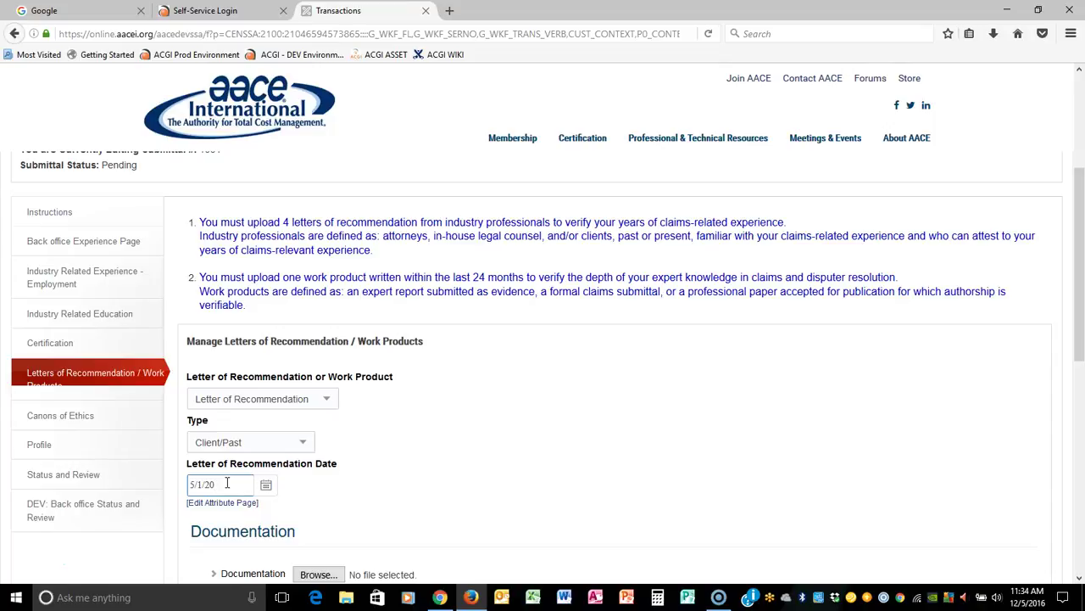
left_click_drag(199, 222, 533, 255)
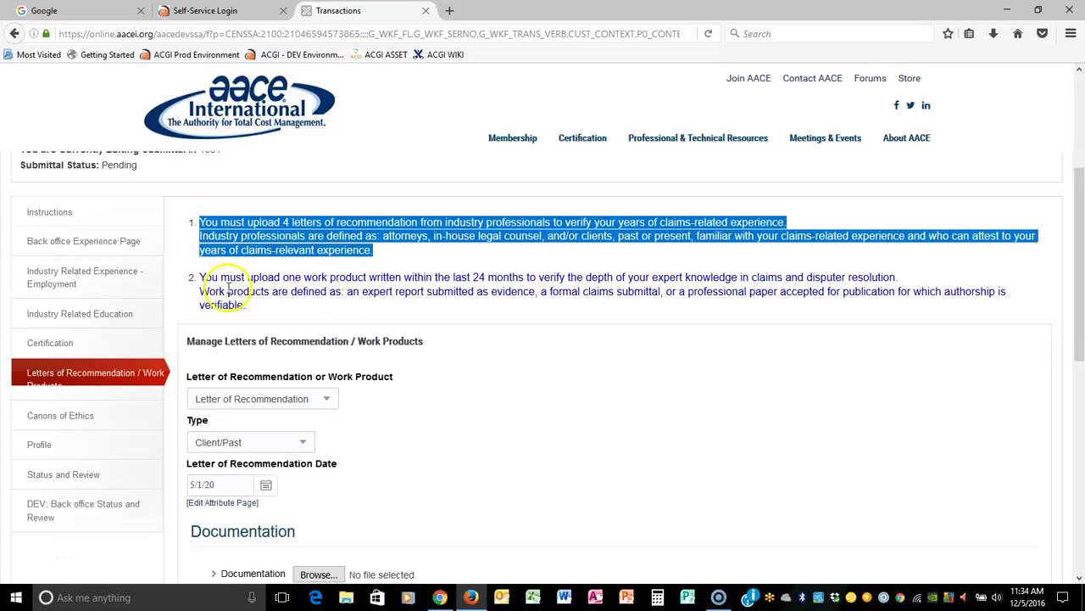
left_click_drag(200, 276, 594, 274)
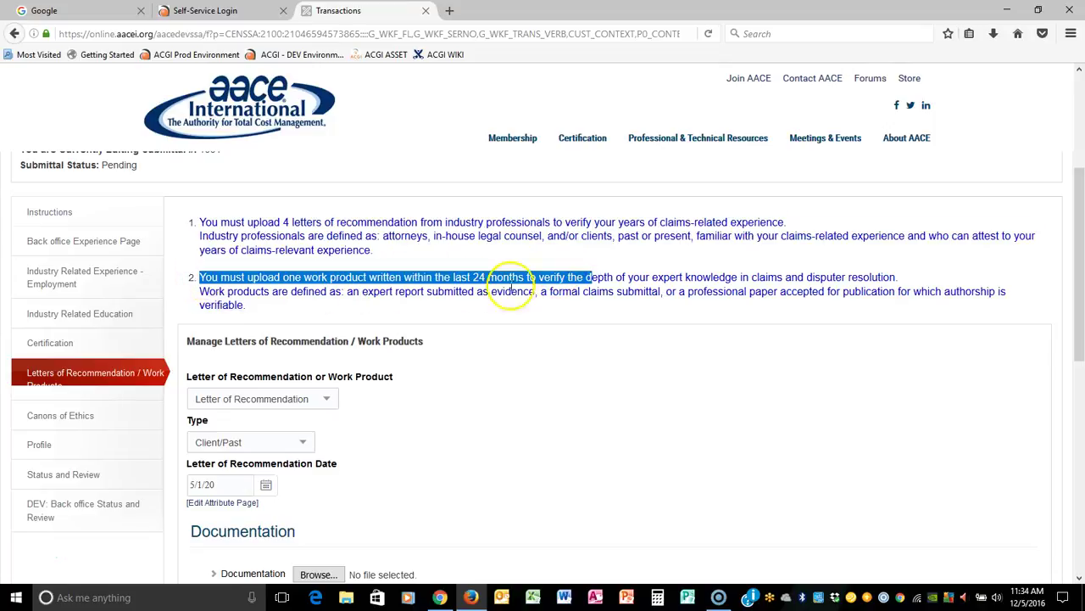
left_click(380, 243)
scroll(380, 244, "up", 2)
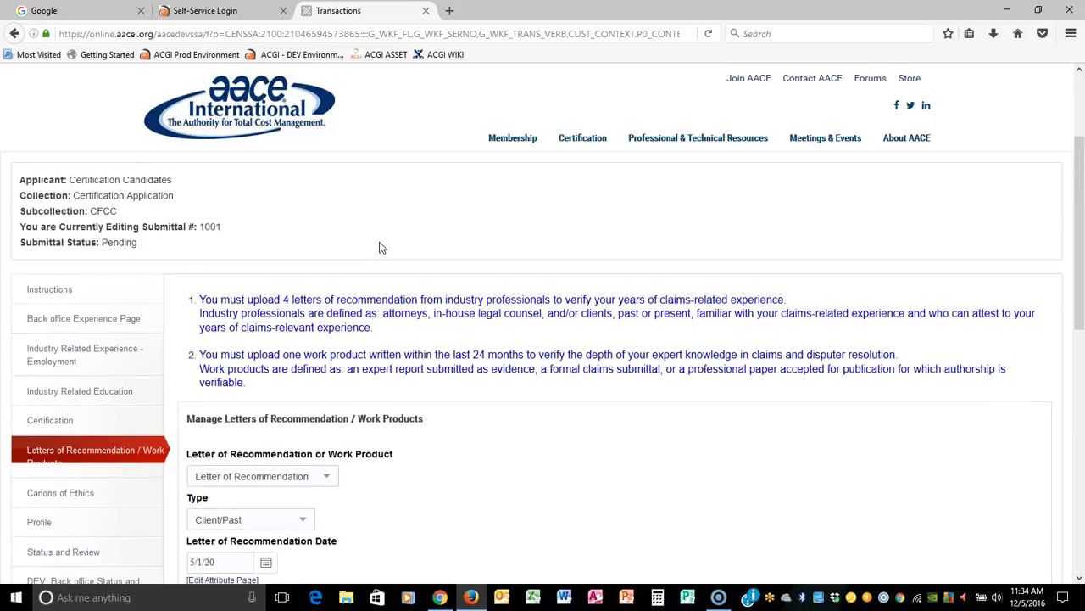
scroll(641, 324, "down", 5)
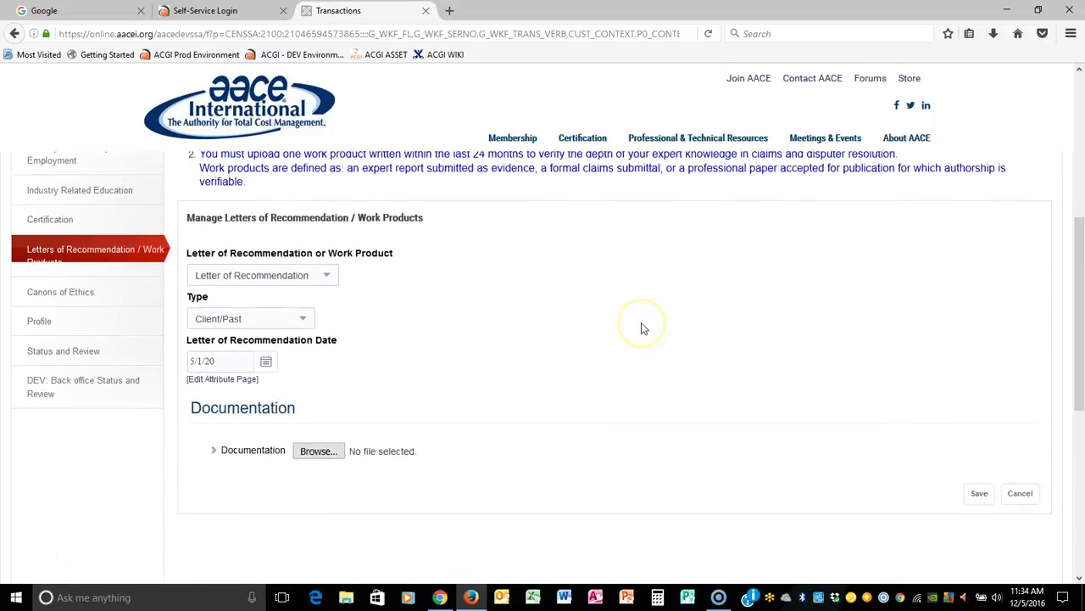
left_click(238, 327)
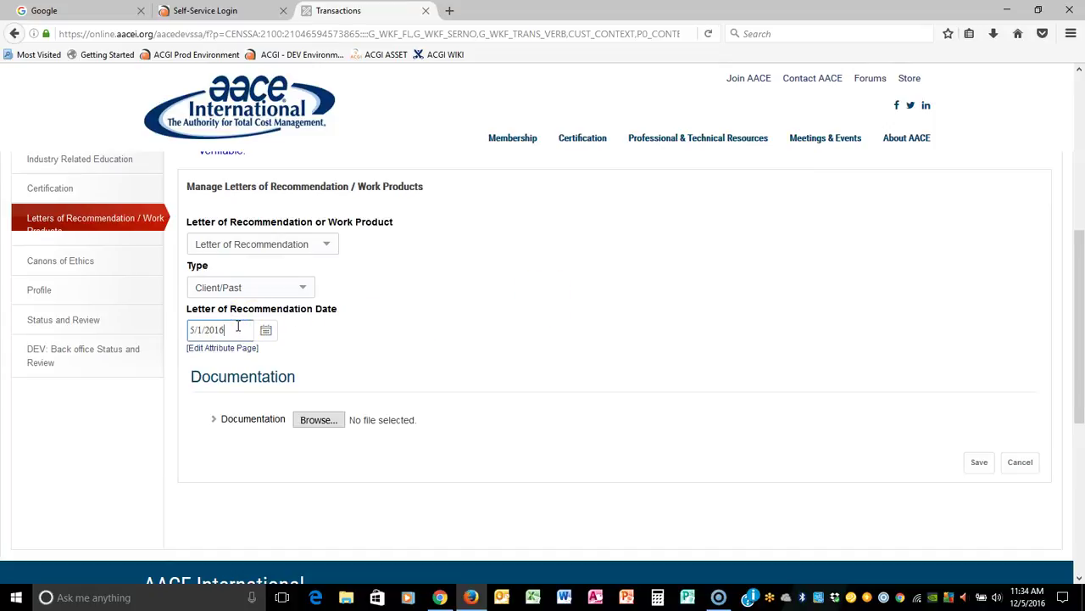
Attach AACELetterhead.jpg and save the letter, requesting 1 point.
left_click(319, 419)
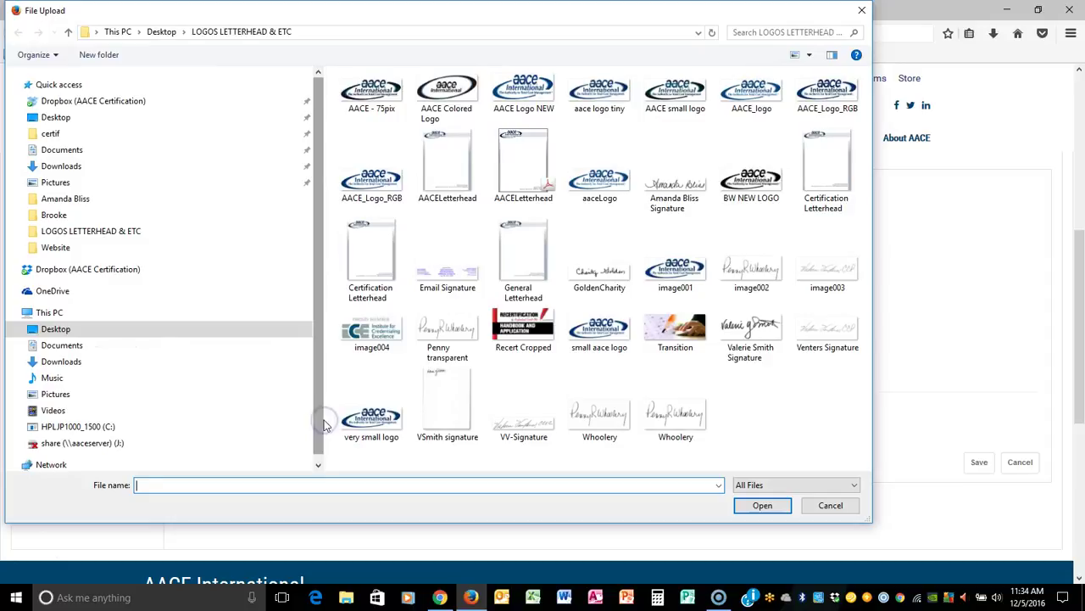
left_click(449, 168)
left_click(762, 504)
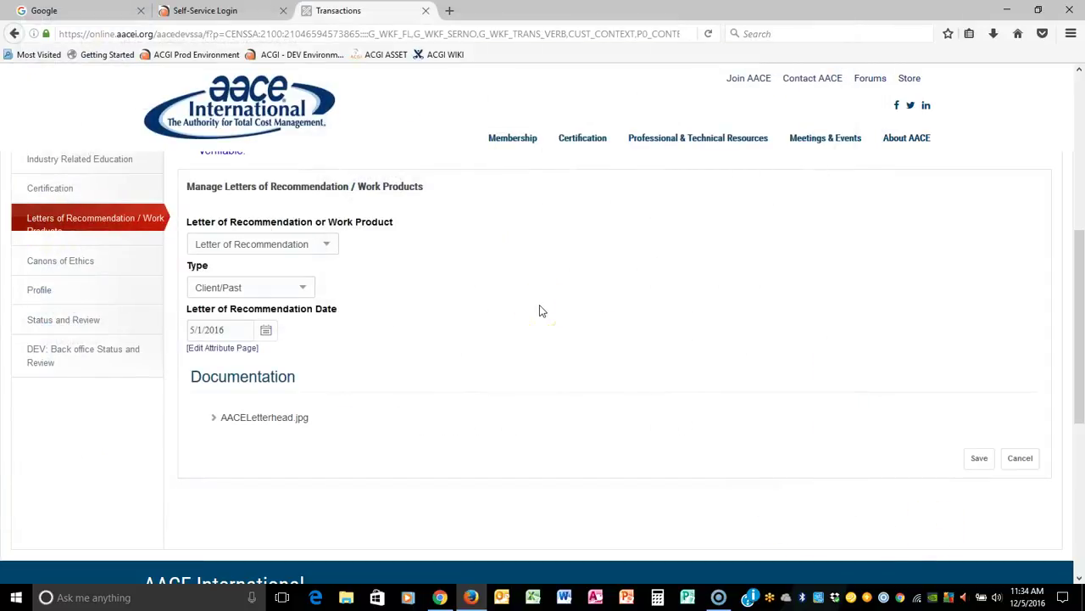
left_click(982, 459)
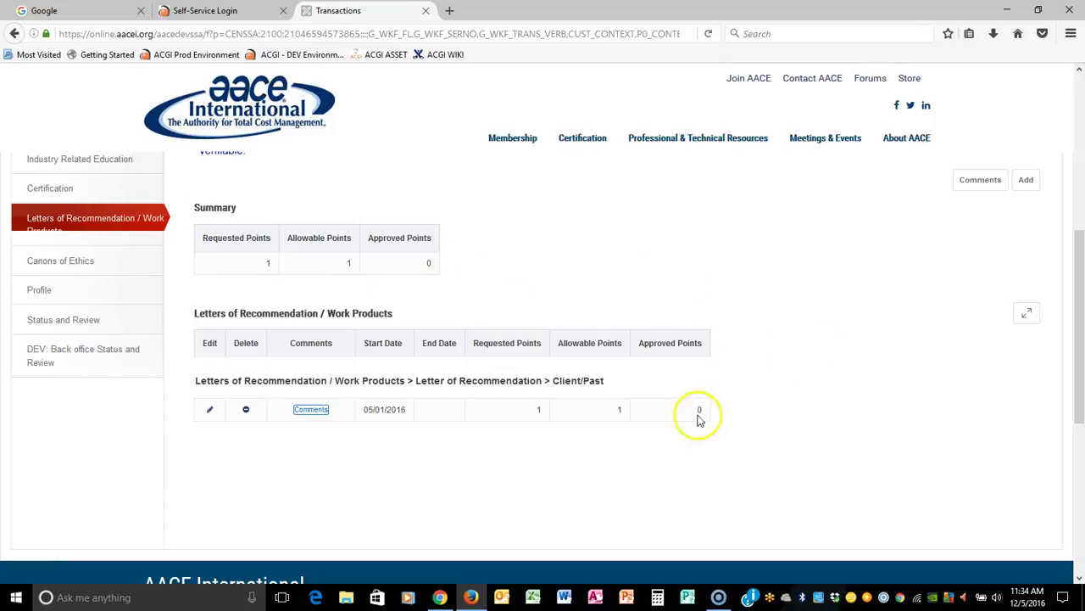
left_click(67, 320)
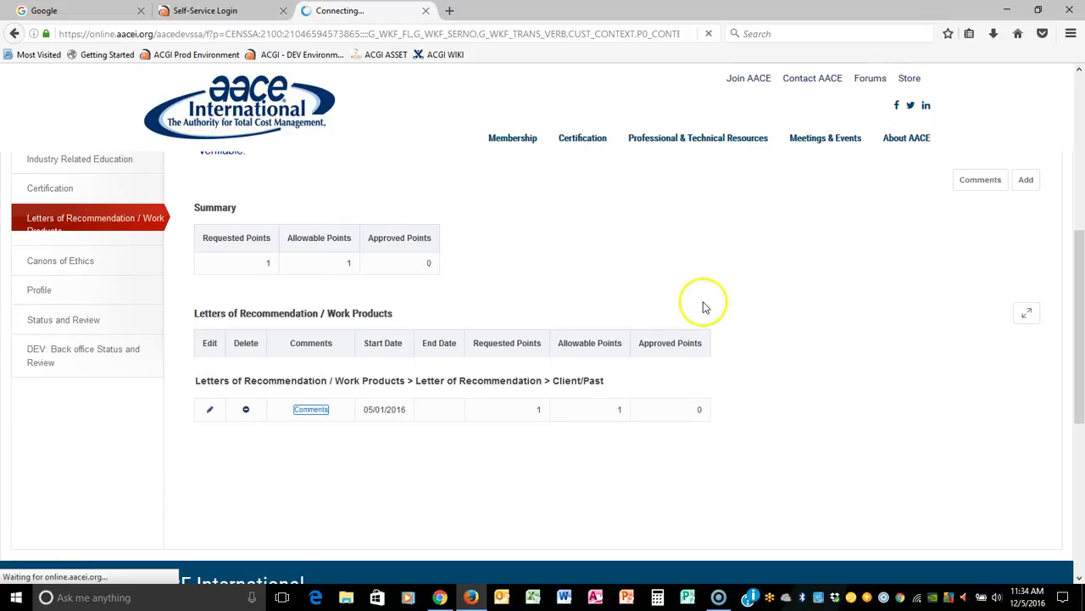
scroll(759, 293, "down", 4)
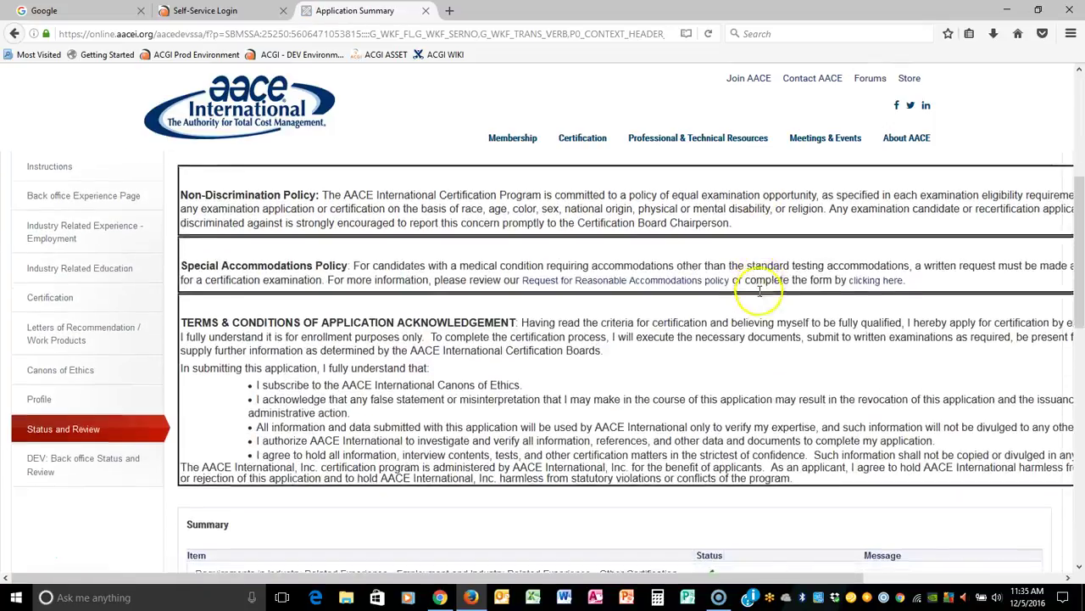
scroll(759, 292, "down", 3)
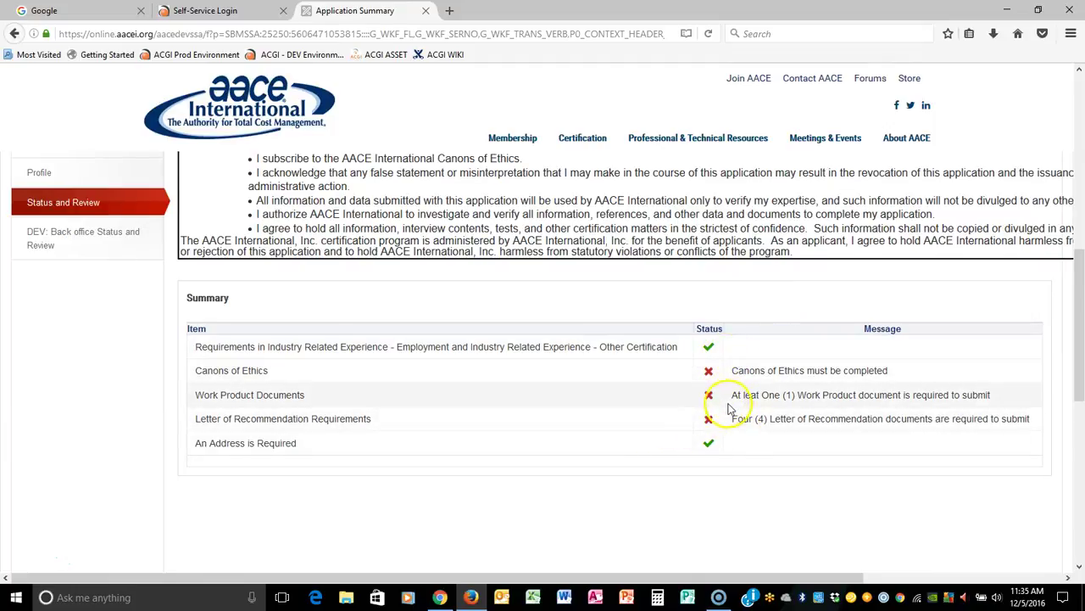
scroll(738, 407, "up", 3)
left_click(107, 333)
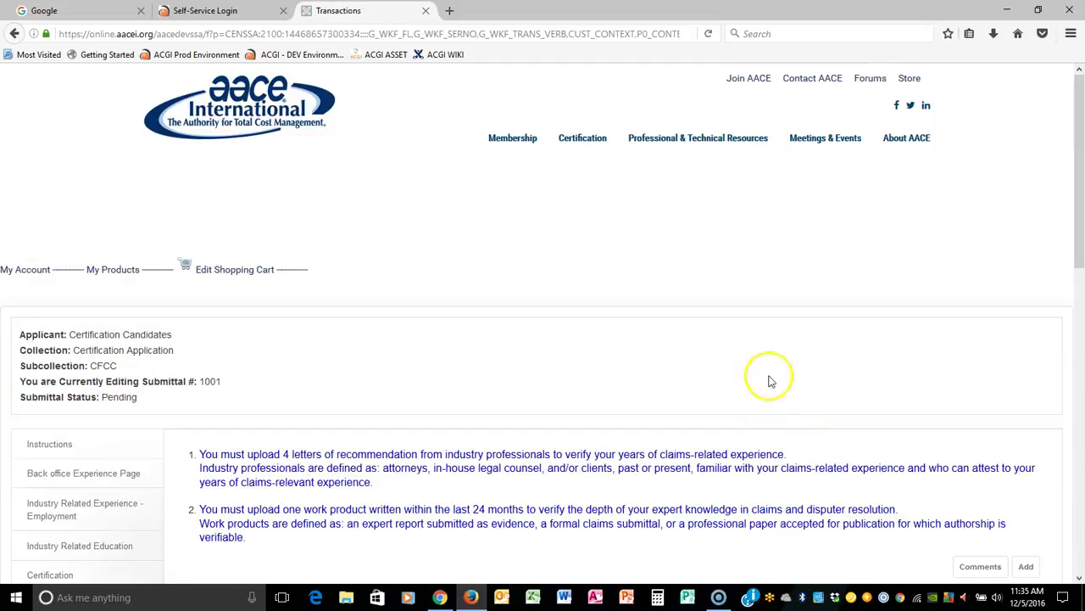
Add a Letter of Recommendation from an Industry Professional dated 5/16/2016.
scroll(839, 349, "down", 2)
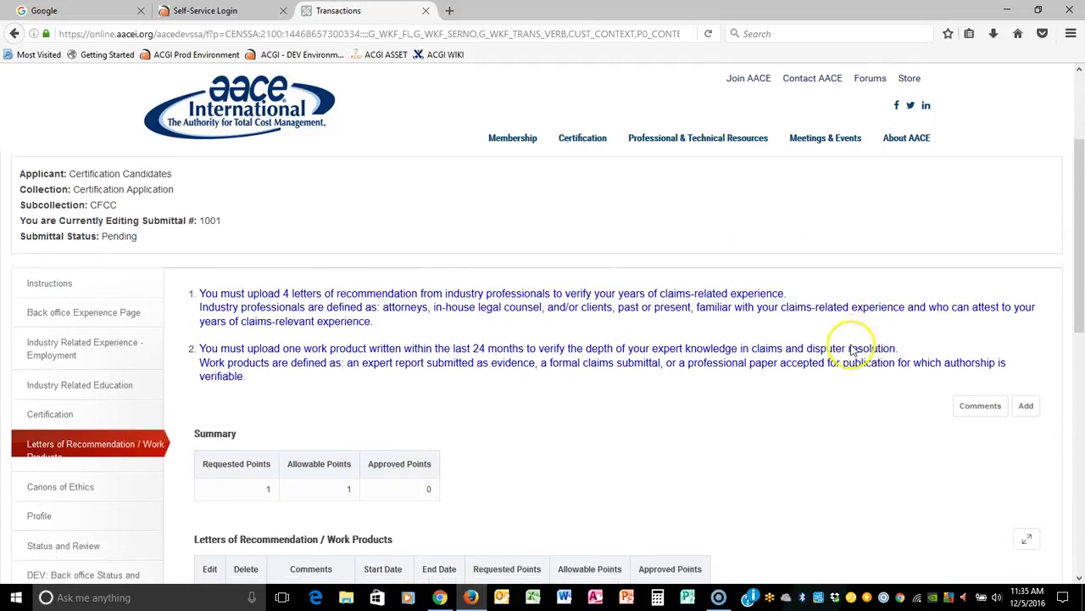
scroll(847, 335, "down", 3)
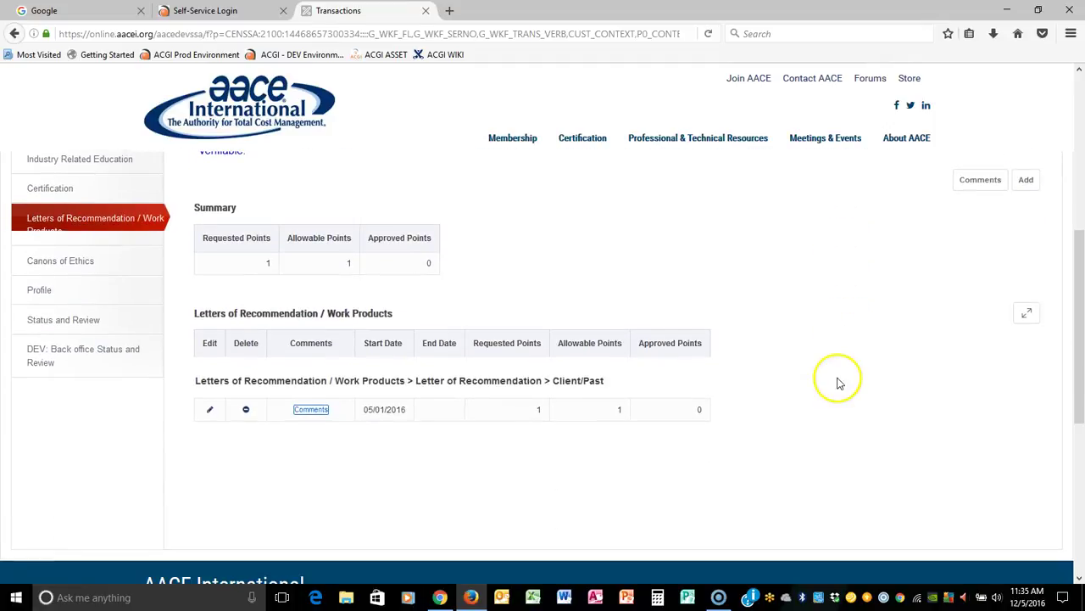
left_click(1030, 185)
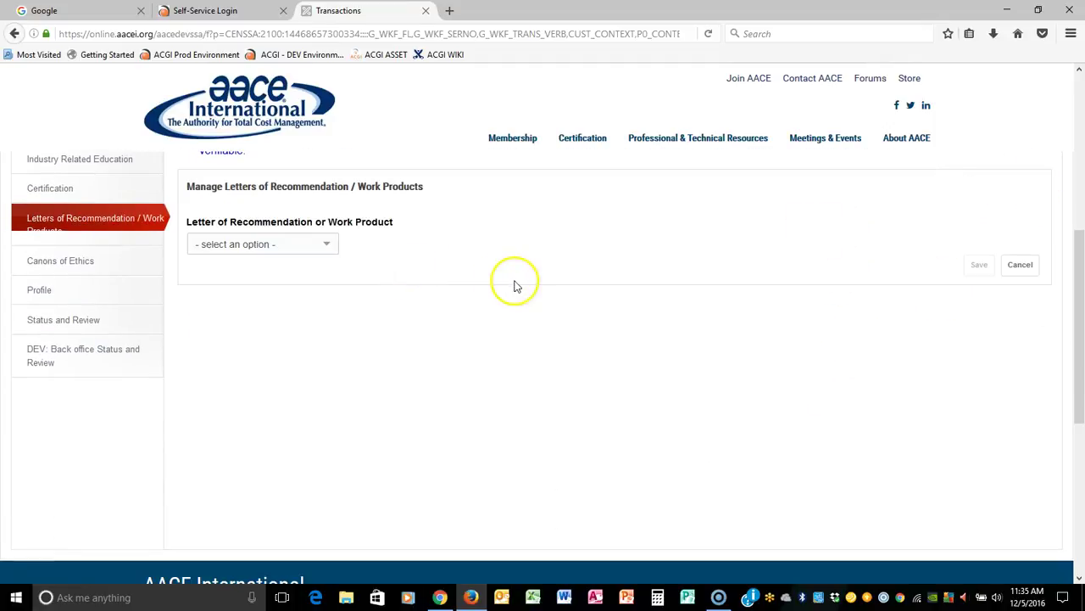
left_click(285, 244)
left_click(280, 276)
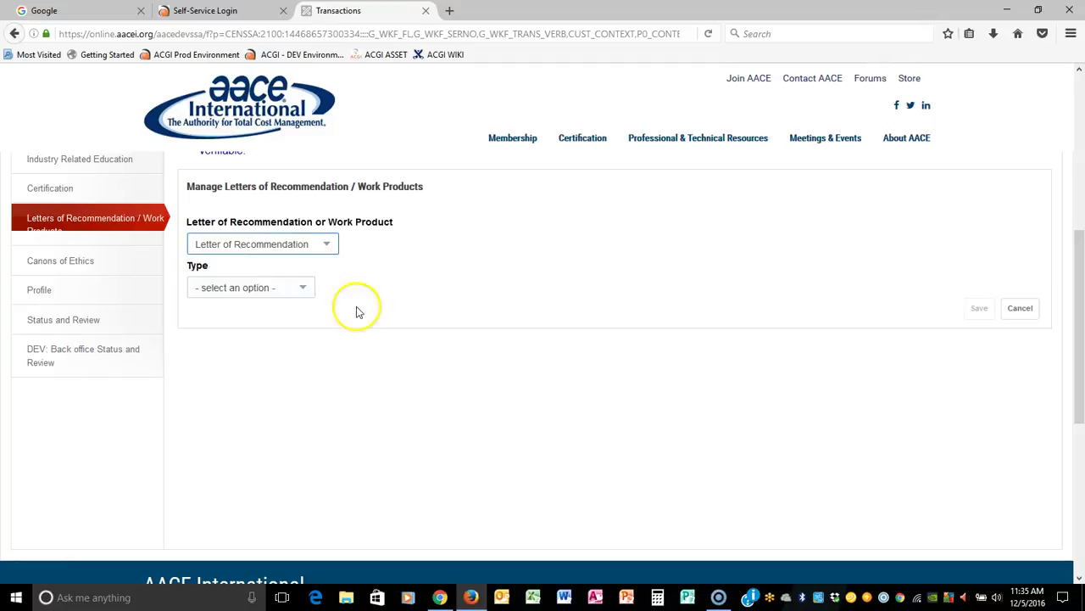
left_click(297, 288)
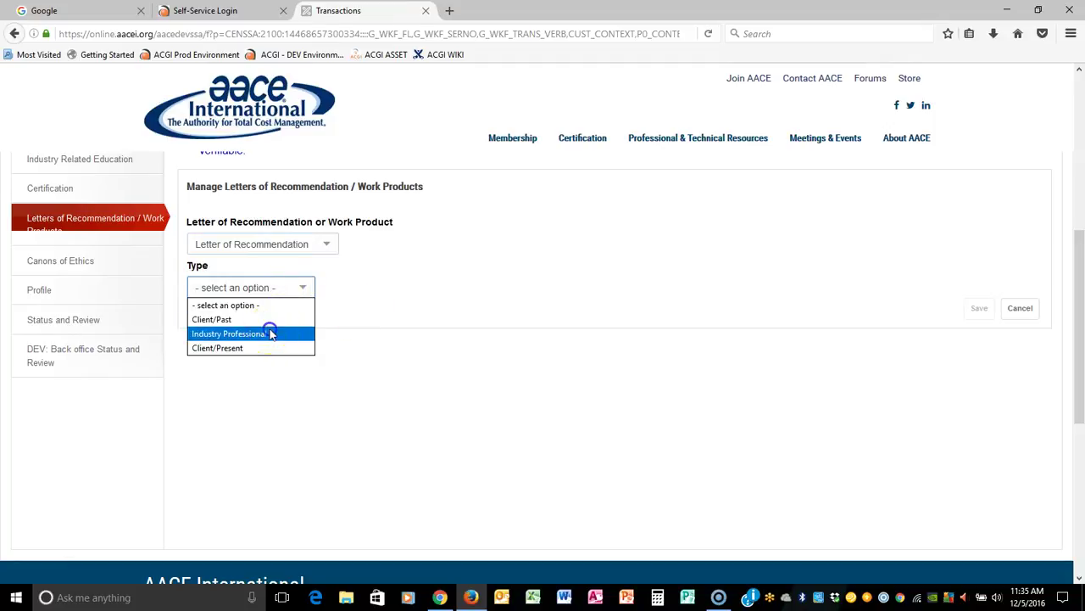
left_click(271, 333)
left_click(234, 329)
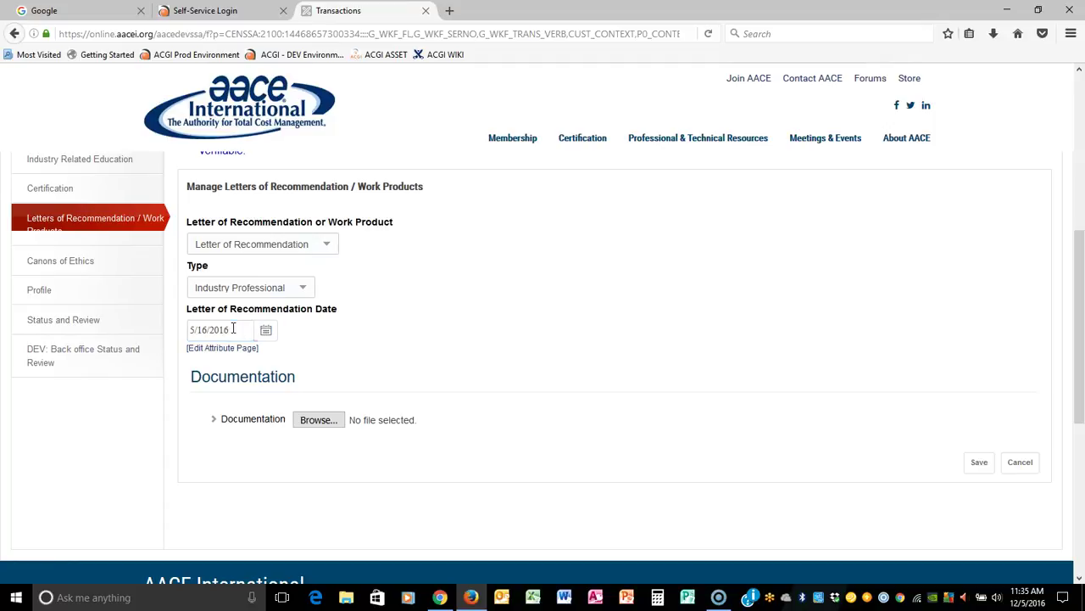
Attach Certification Letterhead and save the letter, bringing requested points to 2.
left_click(316, 419)
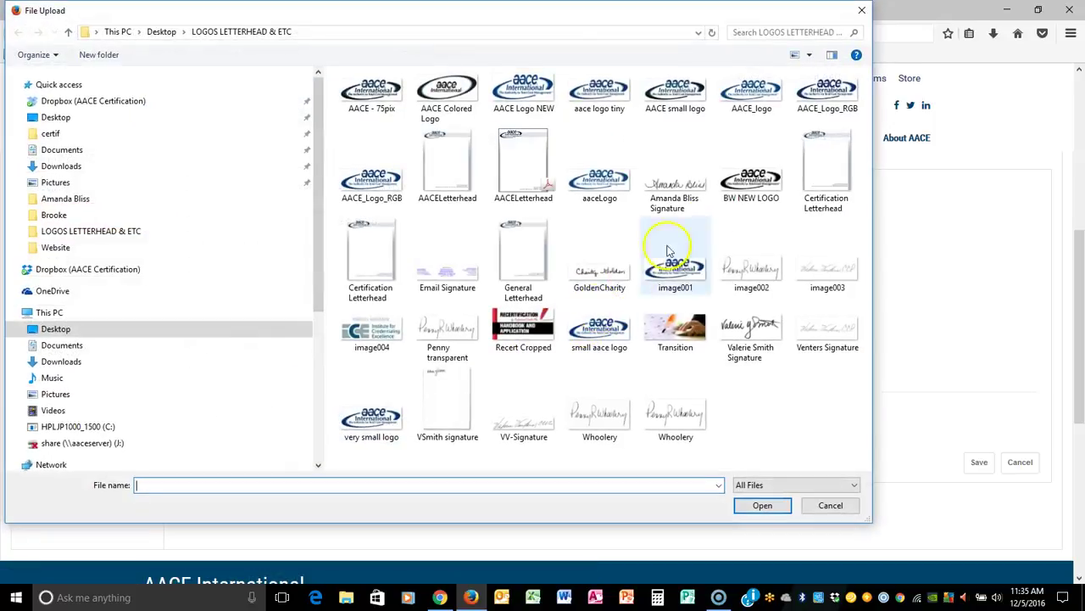
left_click(824, 170)
left_click(763, 505)
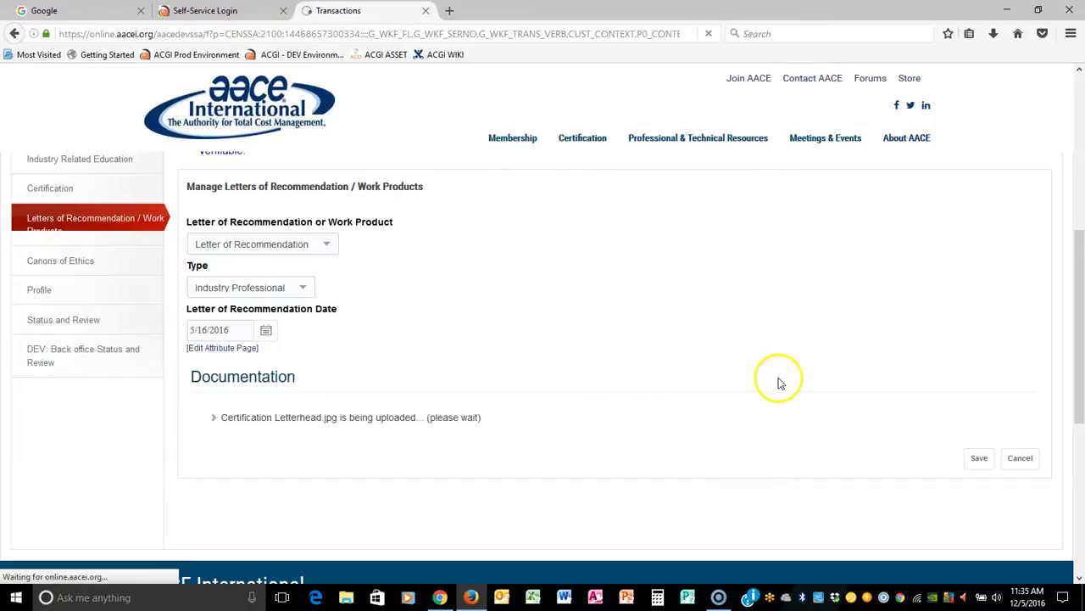
left_click(967, 458)
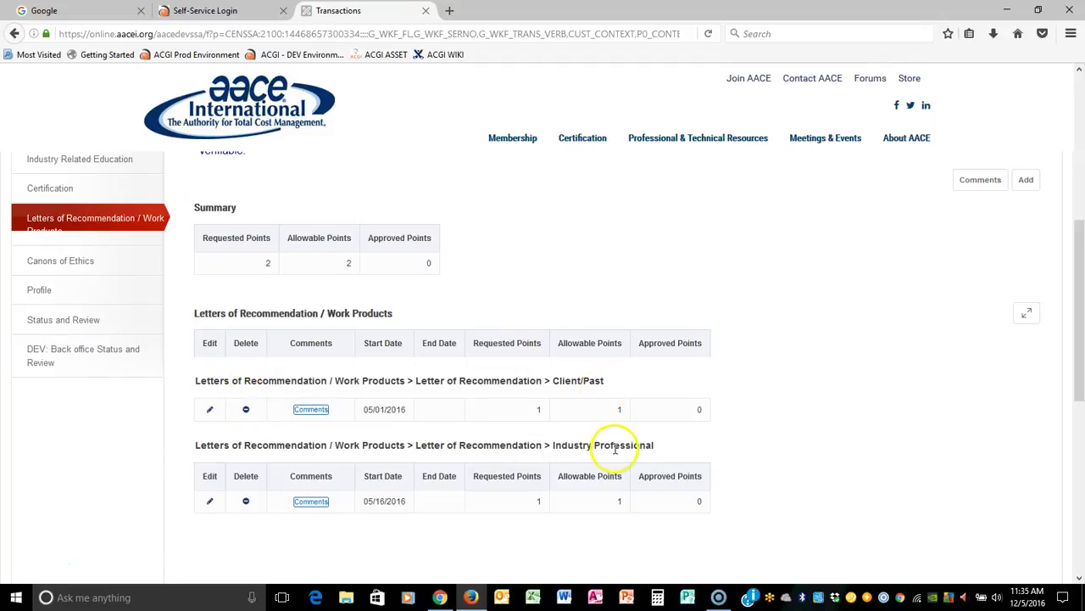
left_click(1030, 183)
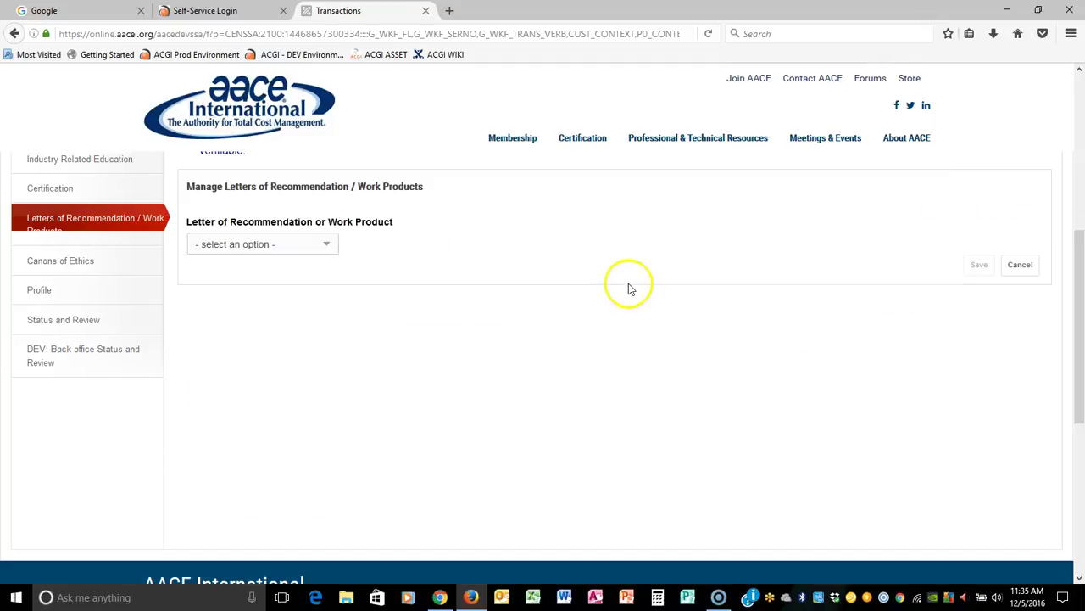
Add a second Client/Past letter of recommendation dated 5/1/2016 with AACELetterhead attached.
left_click(327, 245)
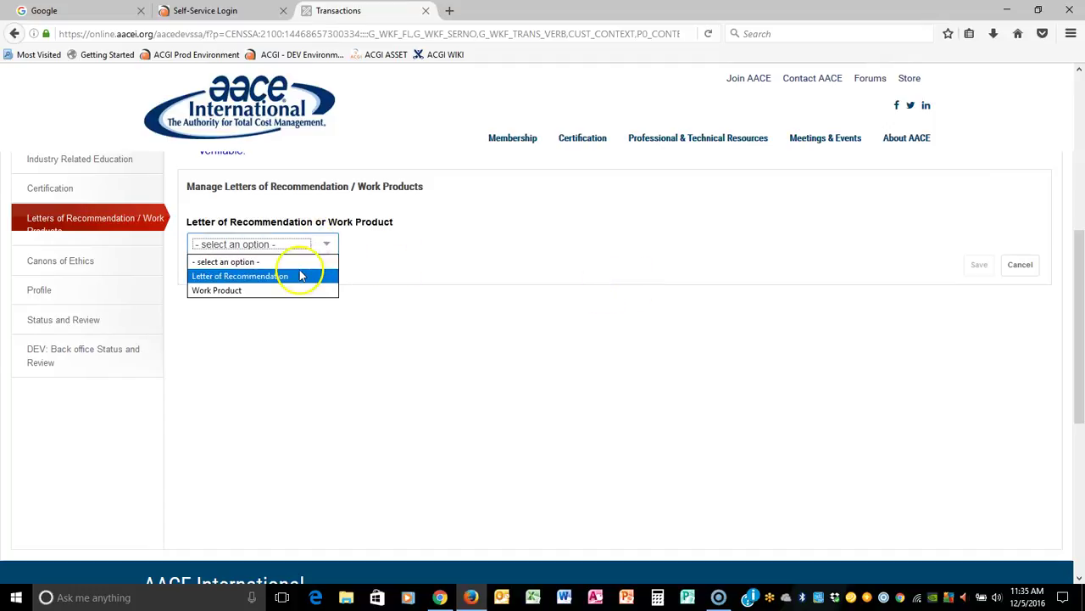
left_click(288, 275)
left_click(261, 291)
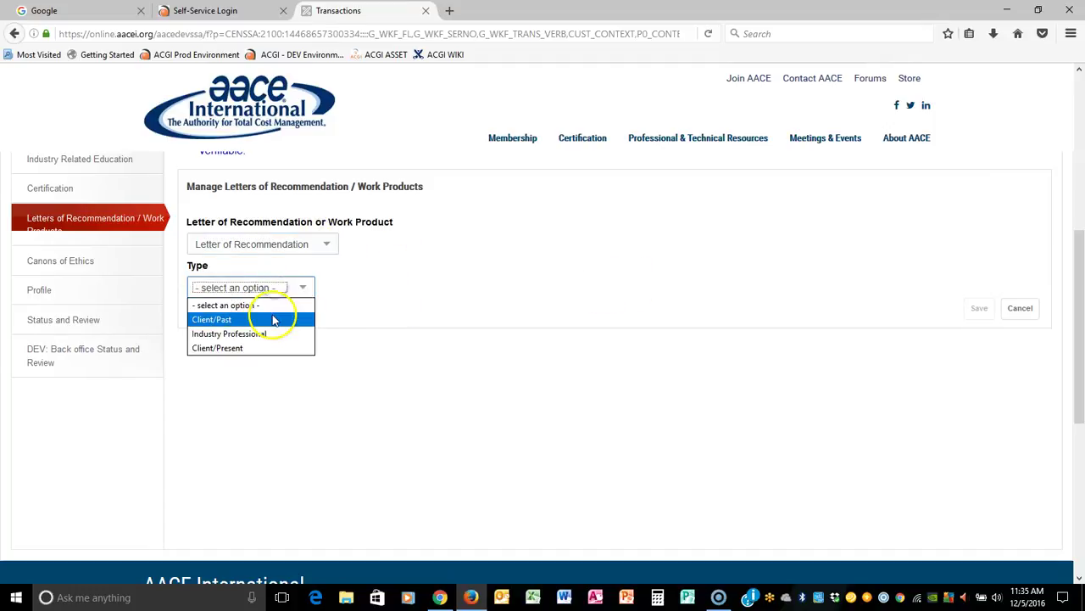
left_click(273, 318)
left_click(227, 331)
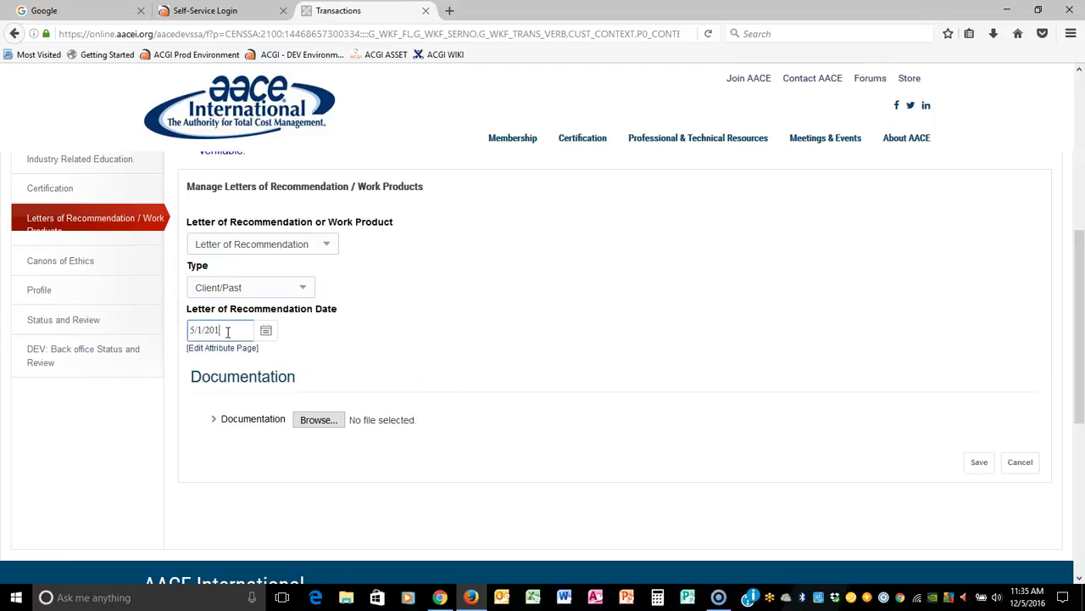
left_click(318, 420)
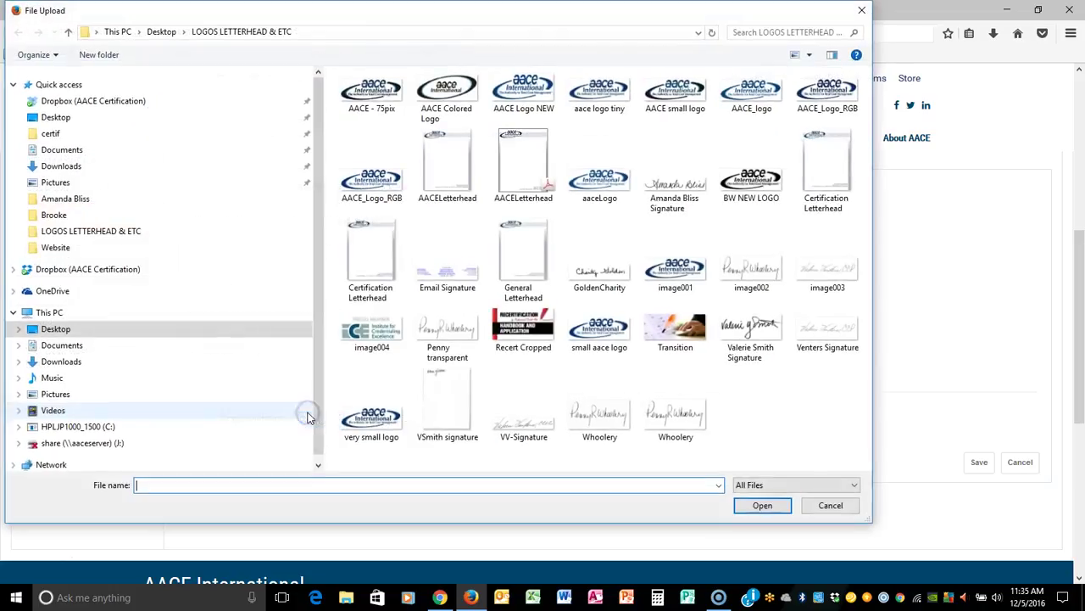
left_click(528, 182)
left_click(763, 506)
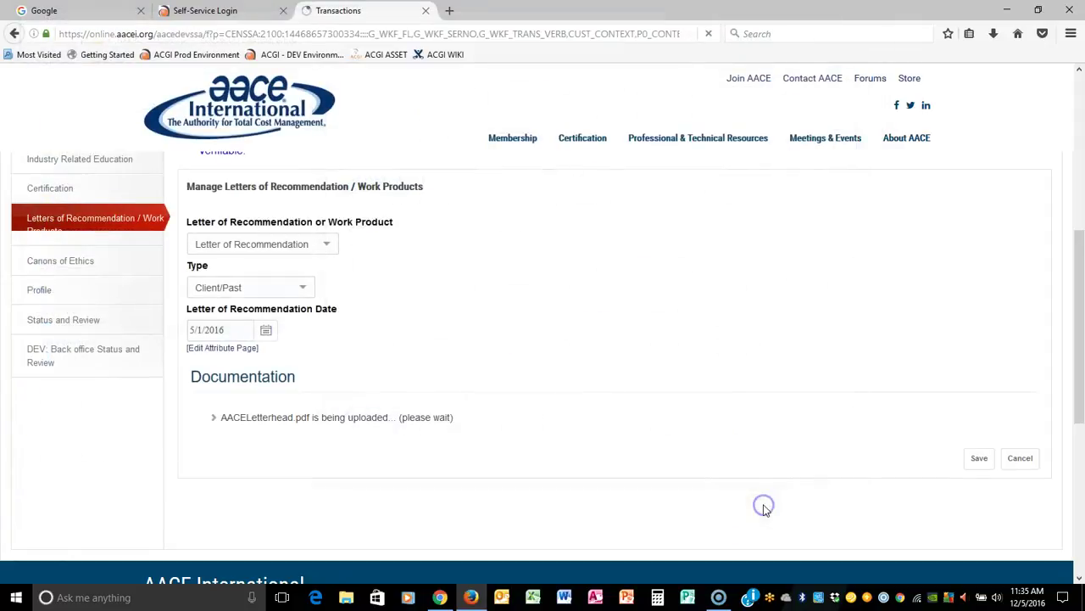
left_click(972, 462)
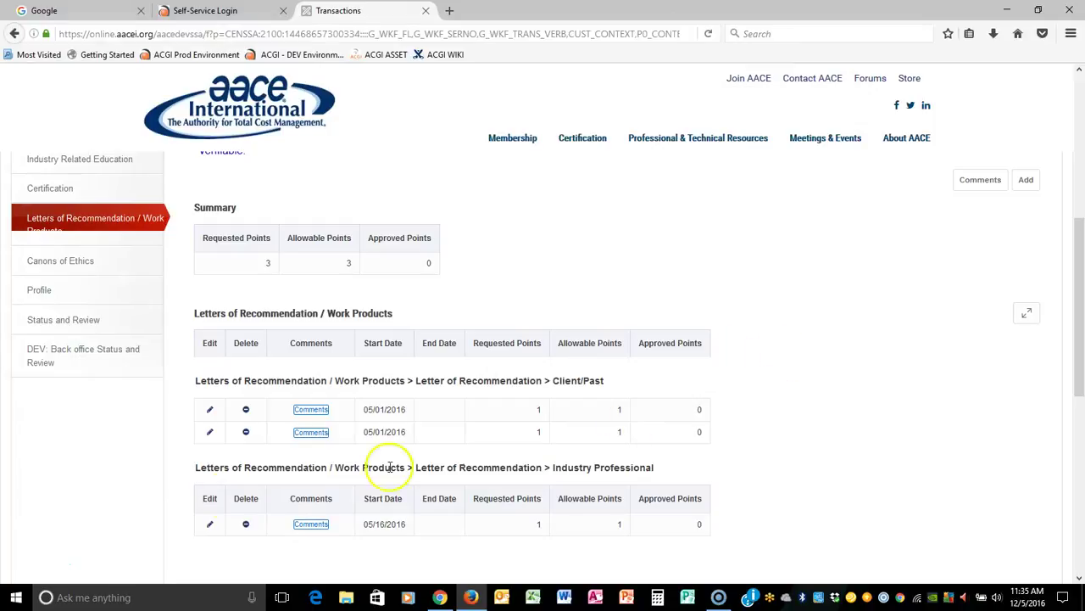
Add a Client/Present letter dated 6/1/2016 with General Letterhead attached, reaching 4 points.
left_click(1022, 182)
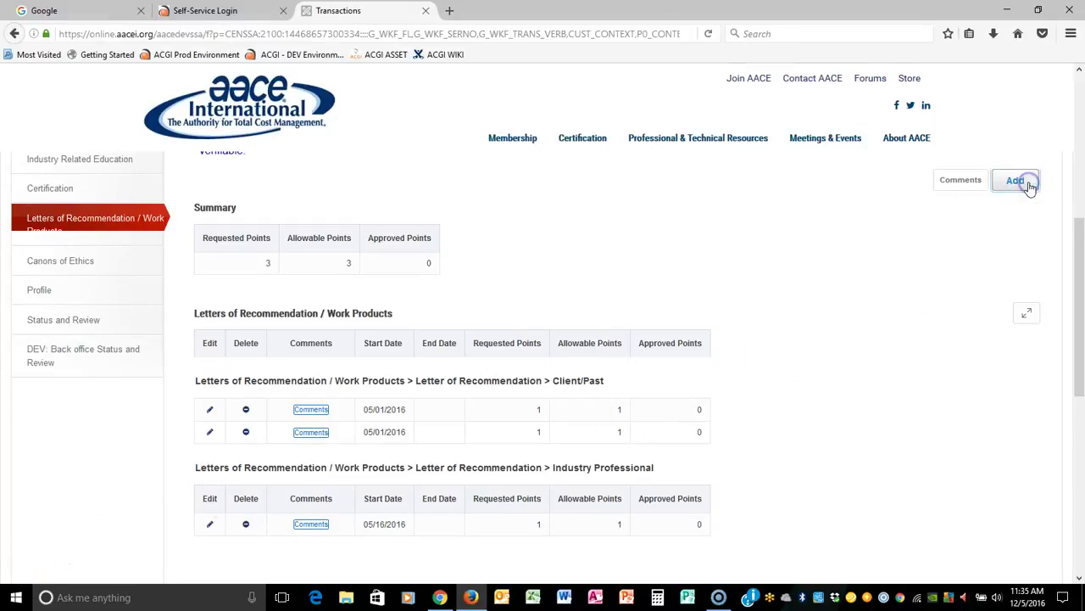
left_click(323, 244)
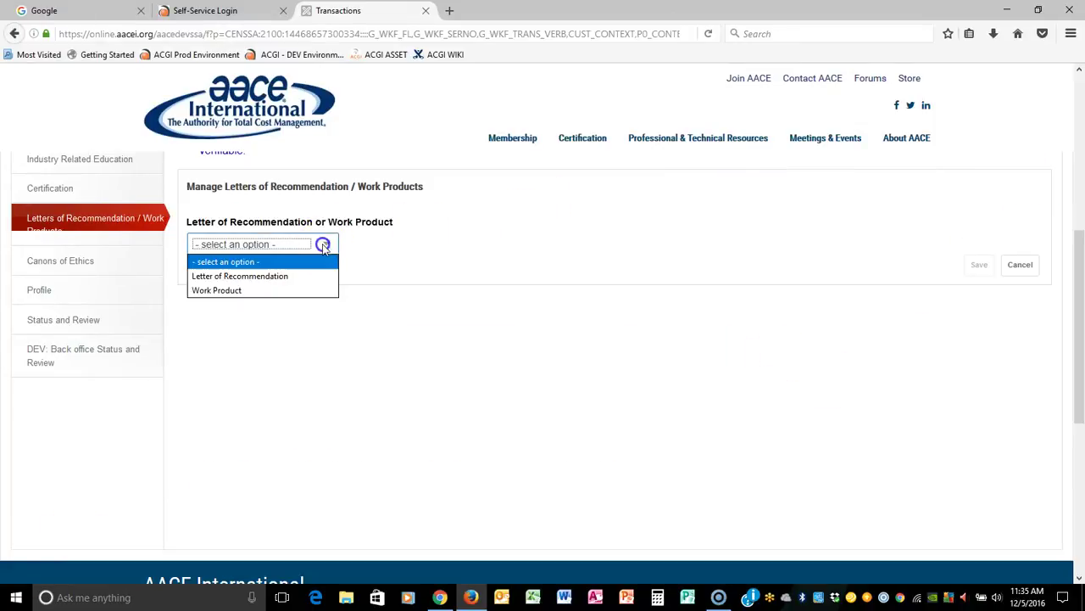
left_click(282, 276)
left_click(302, 287)
left_click(288, 349)
left_click(241, 338)
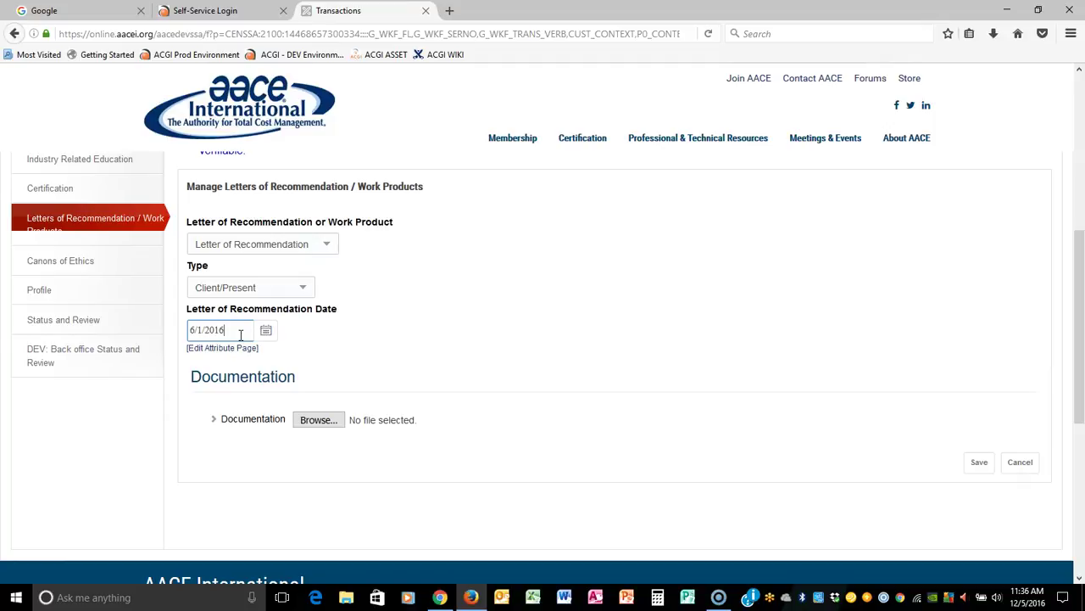
left_click(320, 420)
left_click(519, 259)
left_click(762, 504)
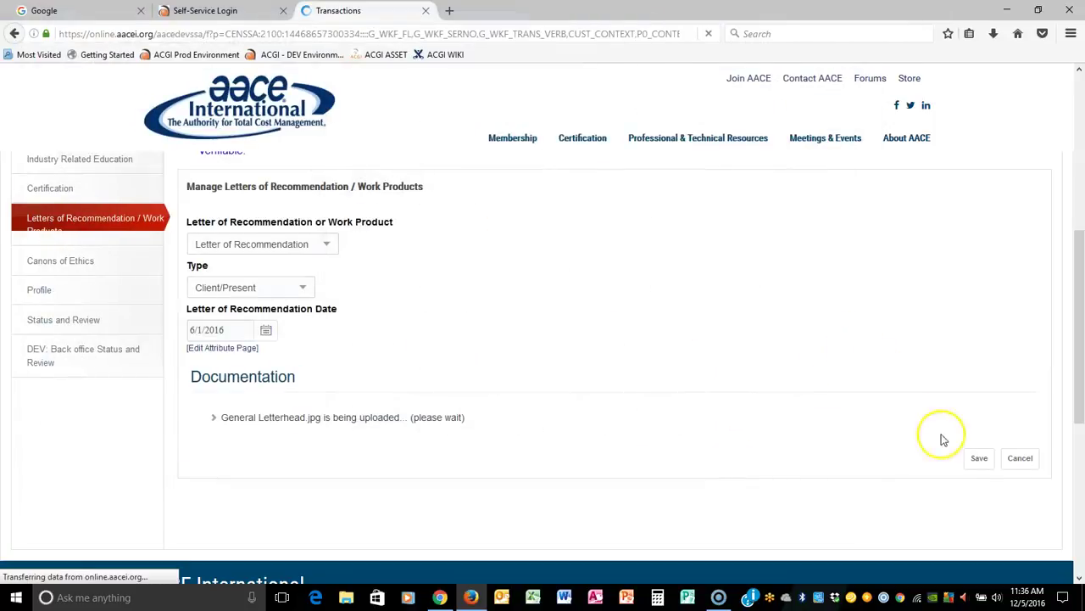
left_click(977, 461)
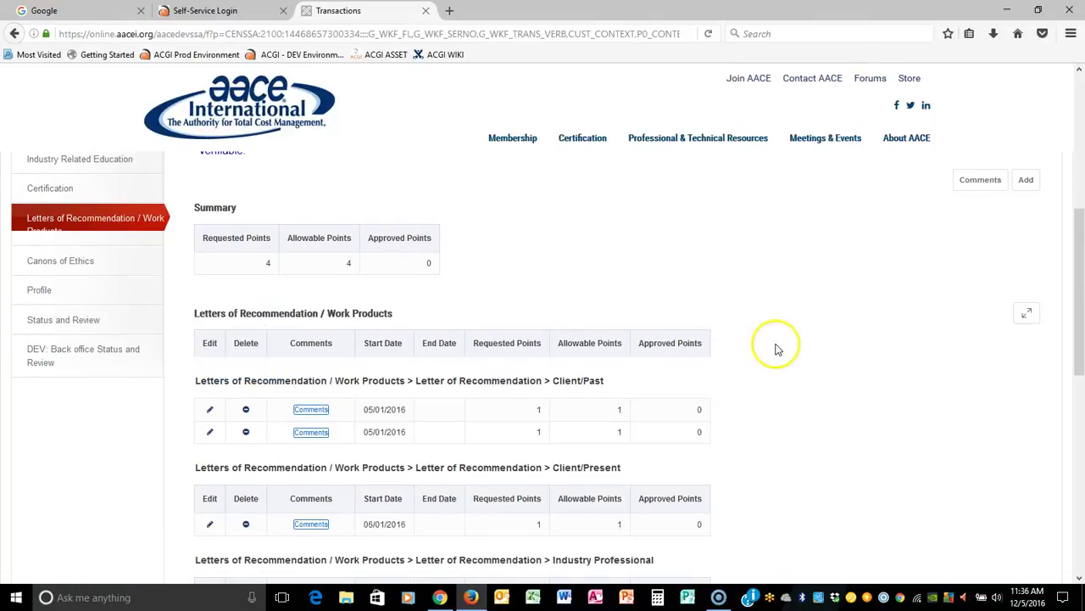
scroll(776, 349, "down", 2)
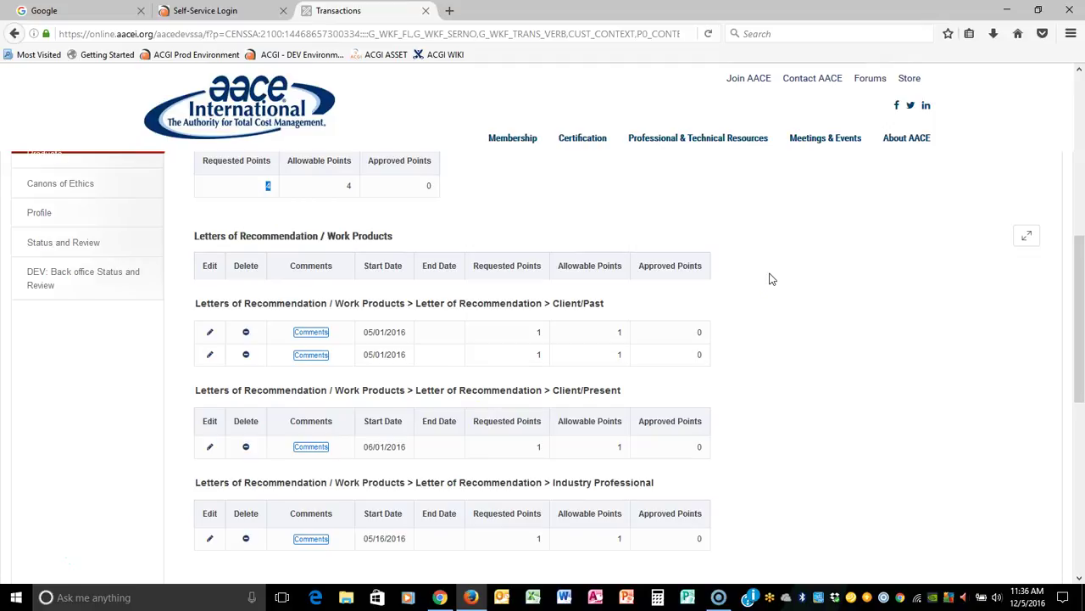
scroll(772, 279, "up", 3)
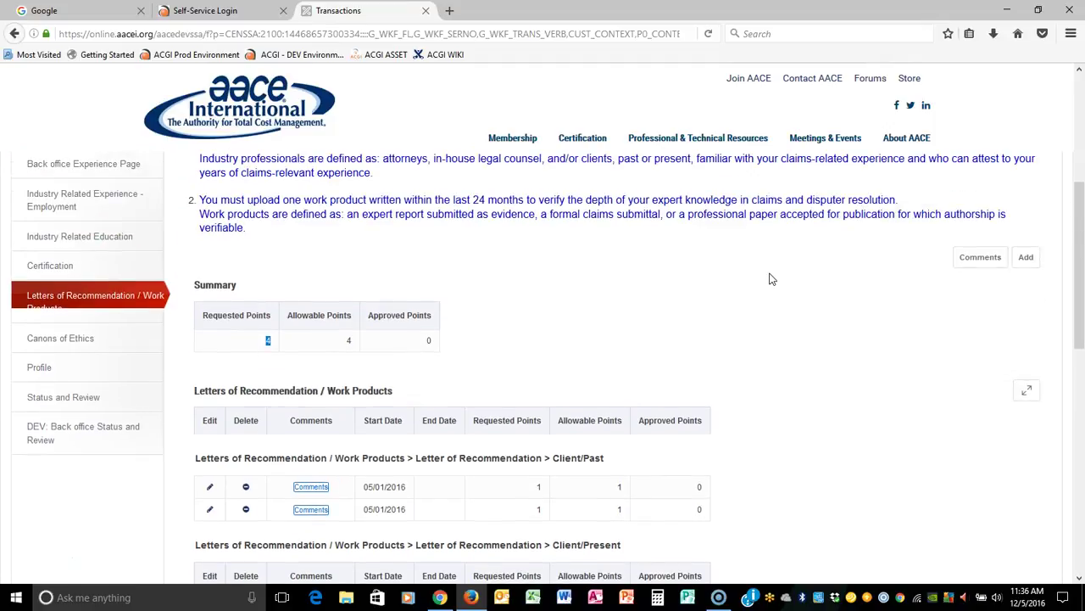
Start a Work Product entry of type Formal Claim Submittal dated 6/1/2016.
left_click(1026, 257)
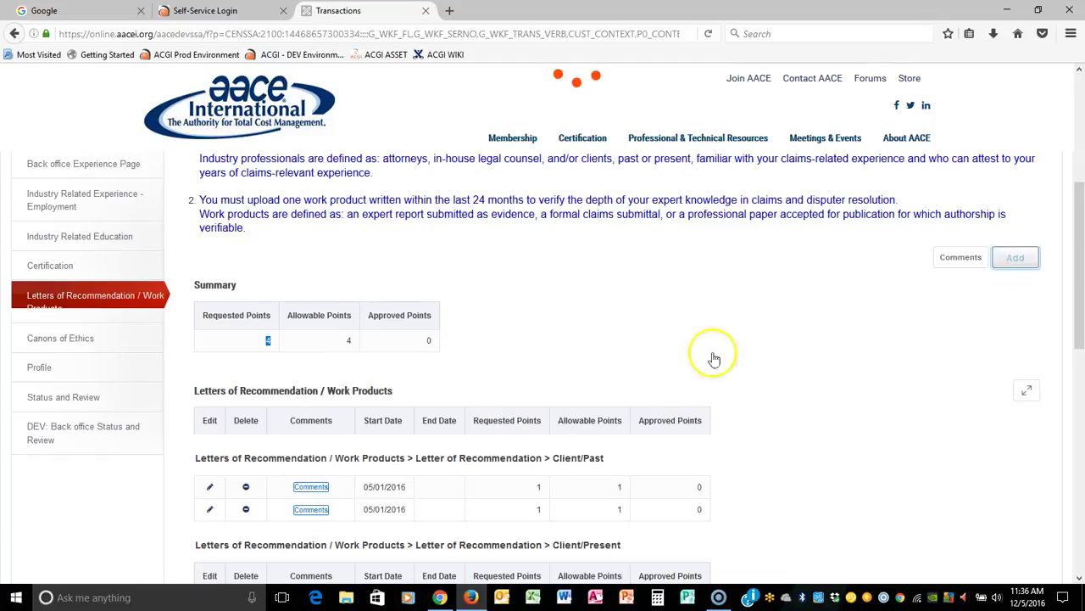
left_click(320, 322)
left_click(293, 367)
left_click(307, 365)
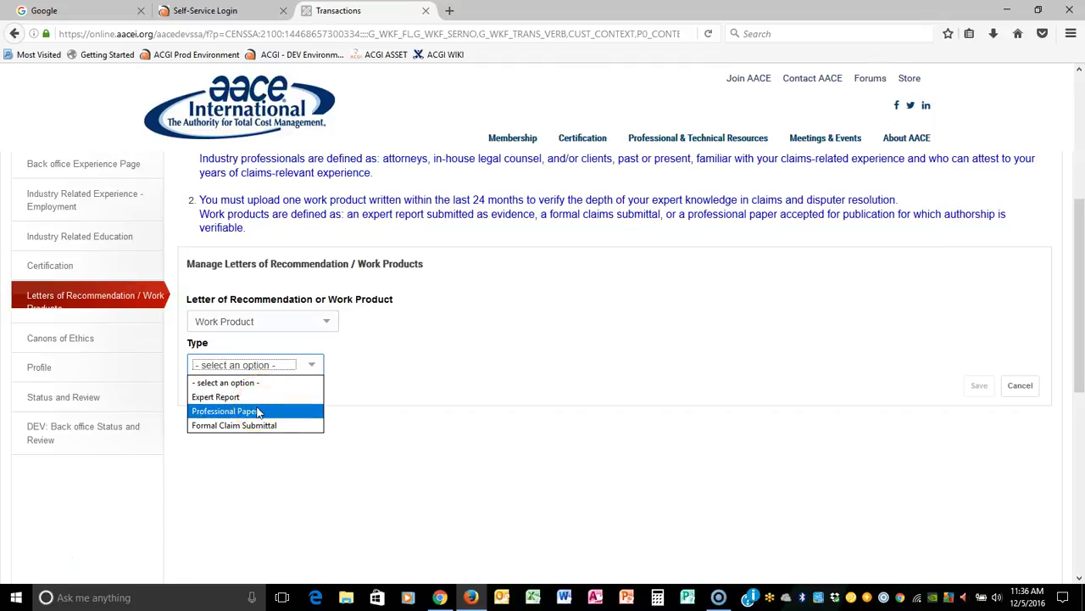
left_click(280, 427)
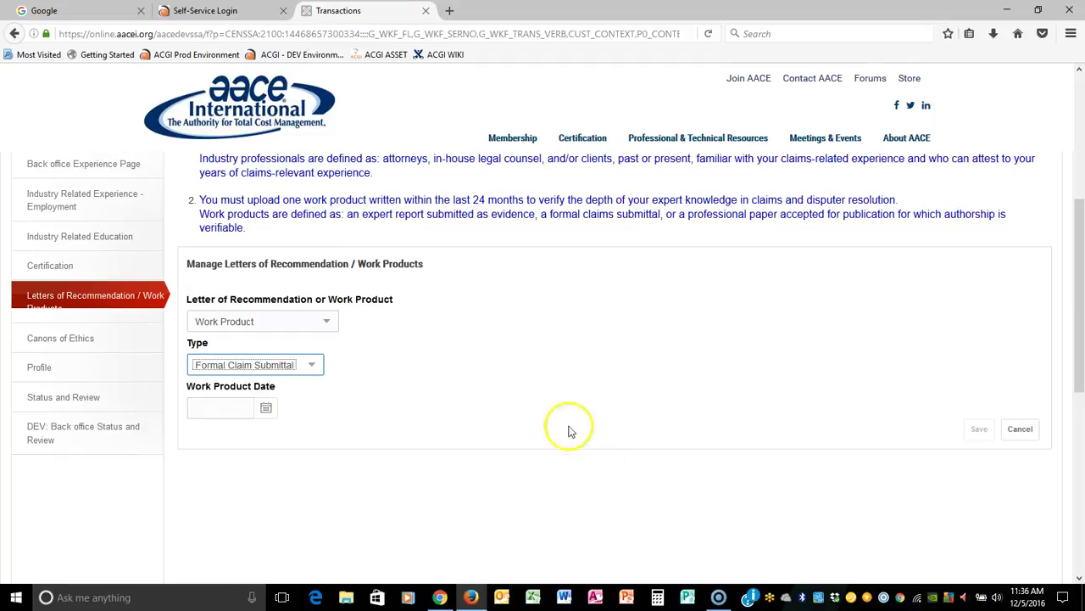
left_click(224, 406)
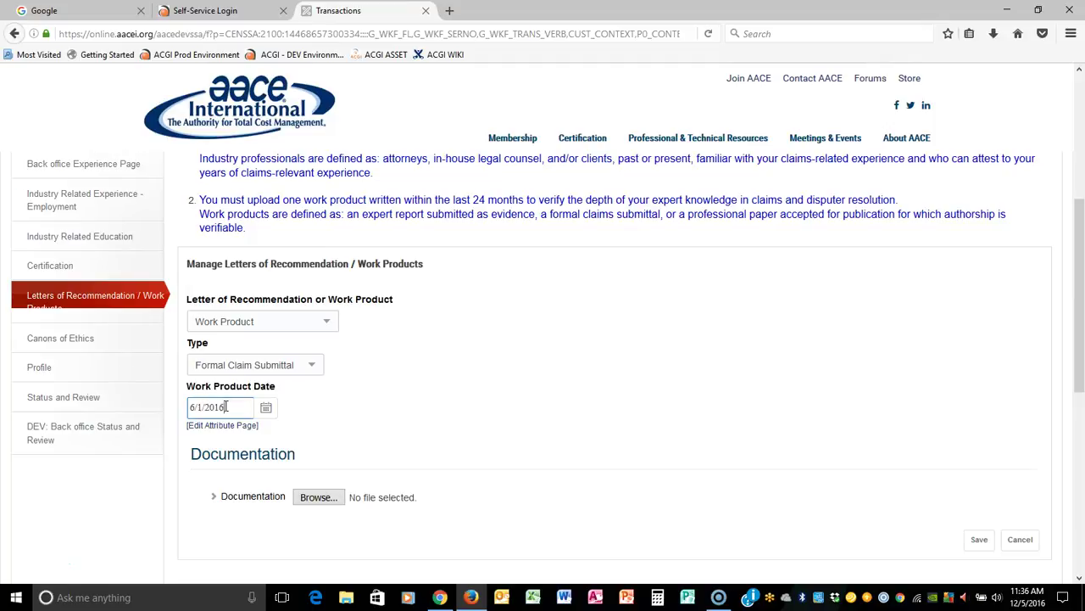
Attach AACELetterhead.pdf and save the work product, bringing requested points to 5.
left_click(318, 497)
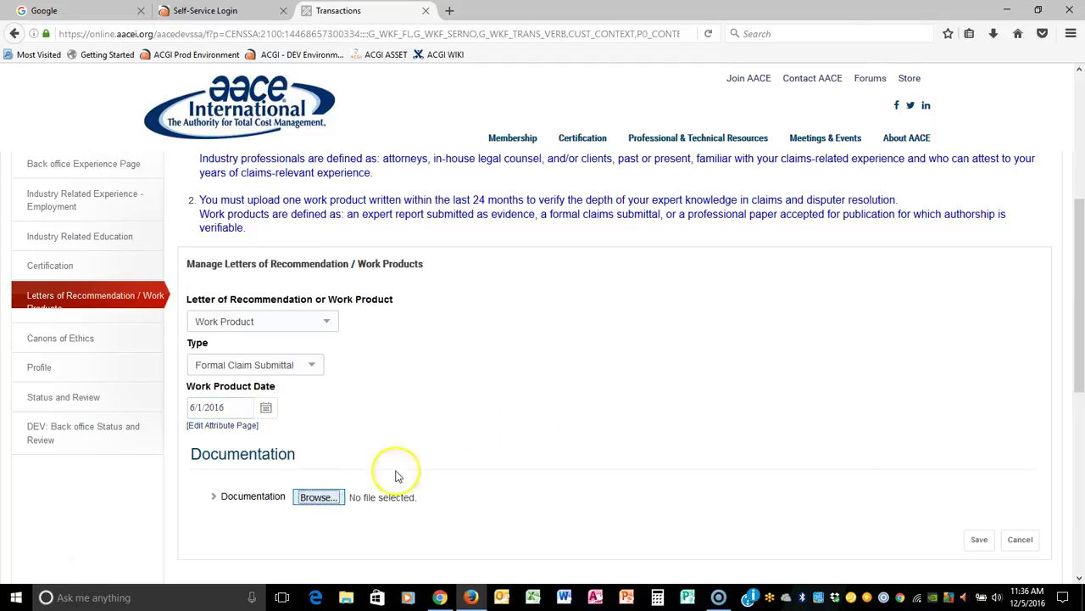
left_click(524, 165)
left_click(762, 505)
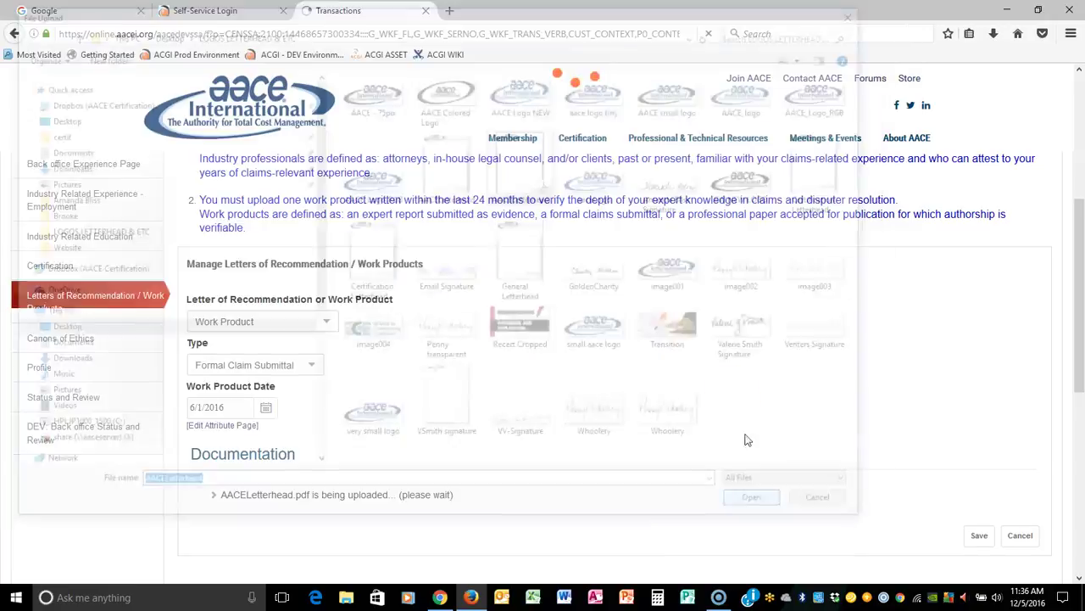
left_click(978, 546)
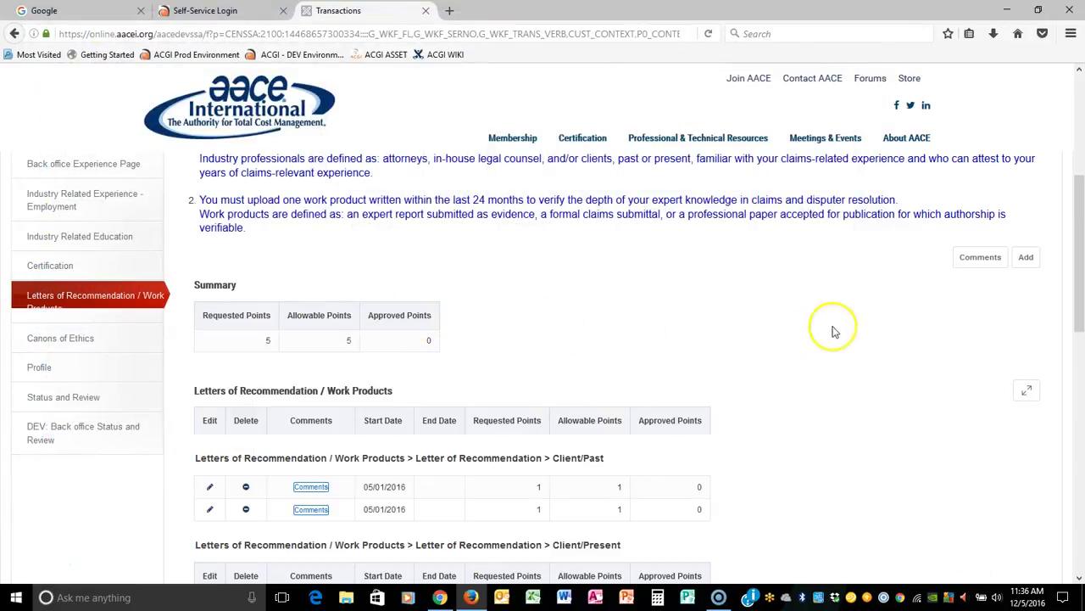
scroll(865, 322, "down", 1)
scroll(865, 322, "down", 1)
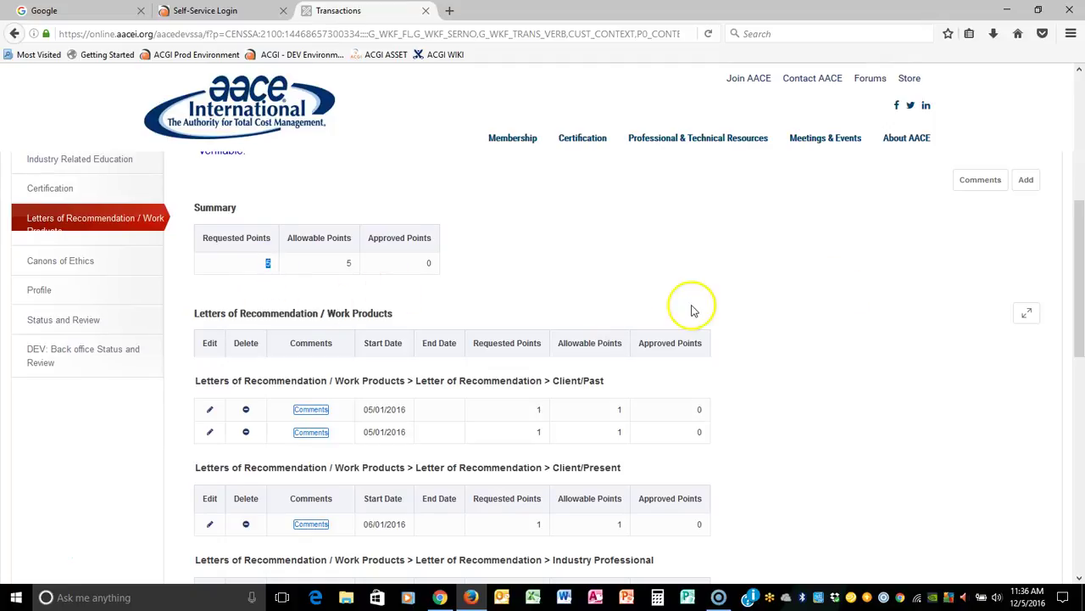
scroll(691, 309, "down", 5)
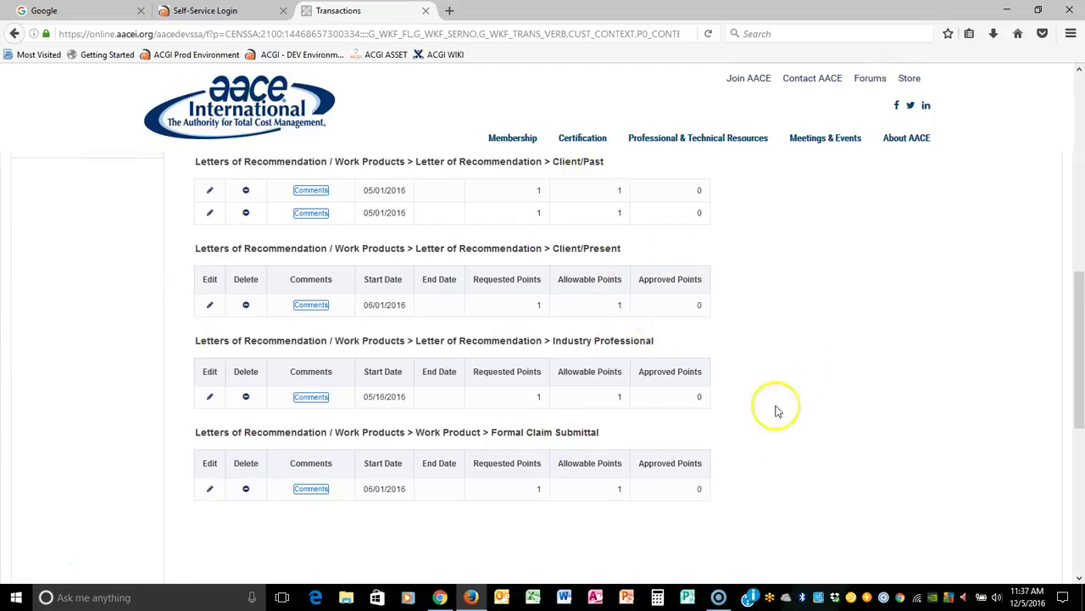
scroll(793, 353, "down", 3)
scroll(794, 355, "up", 5)
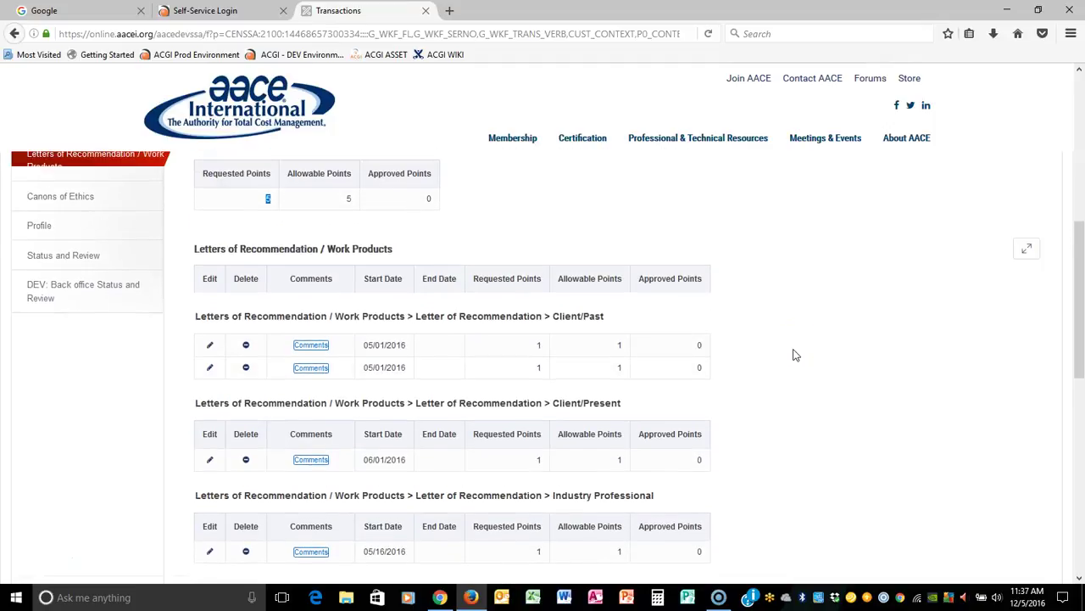
left_click(756, 322)
scroll(834, 285, "up", 2)
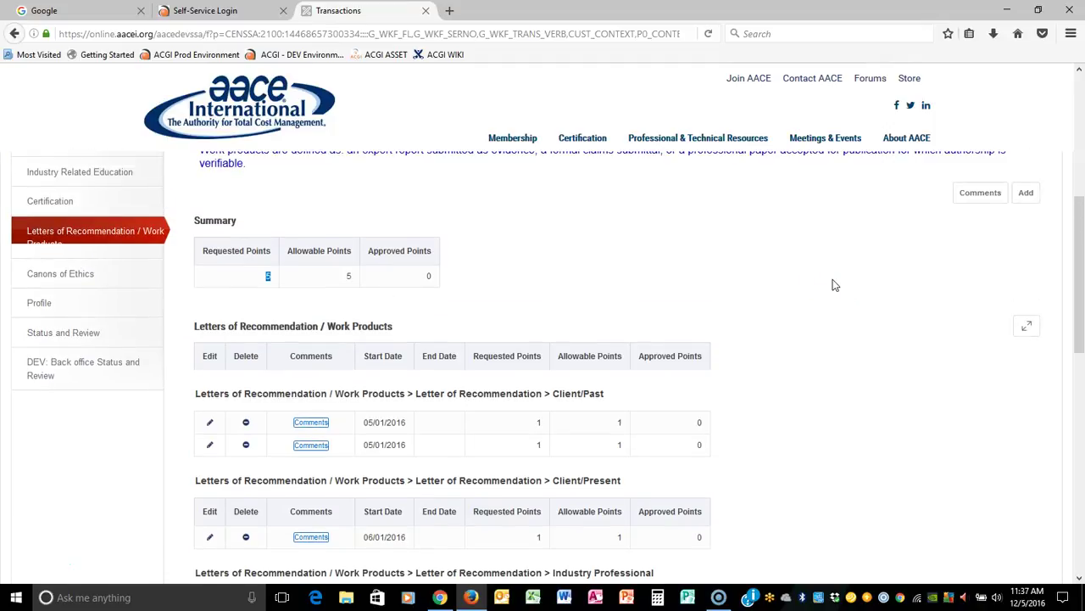
Read the Canons of Ethics document in a new tab, then tick 'Yes, I accept' and save.
left_click(65, 274)
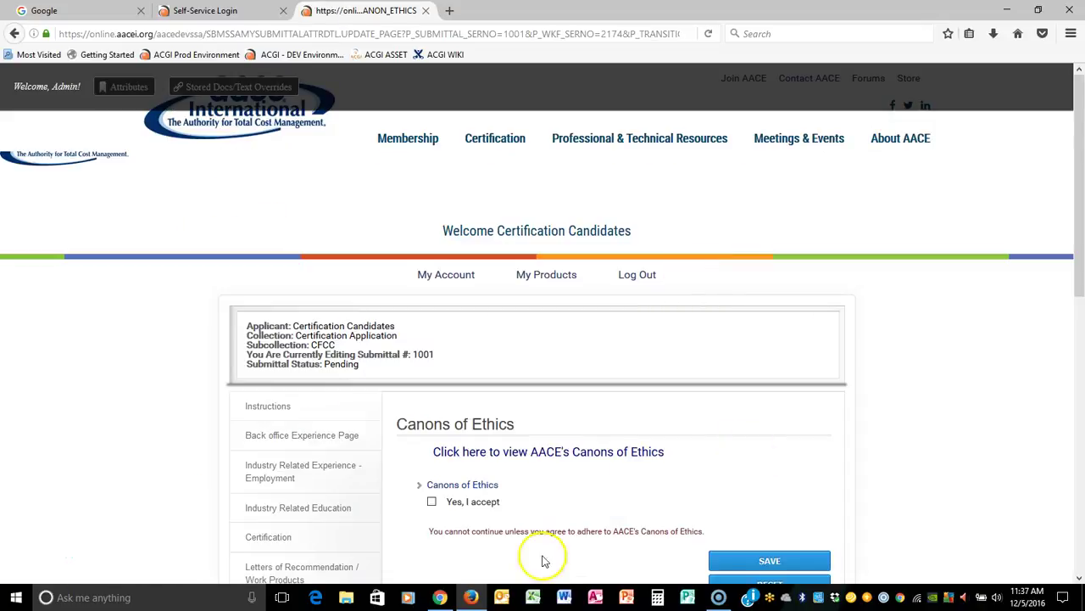
scroll(889, 388, "down", 2)
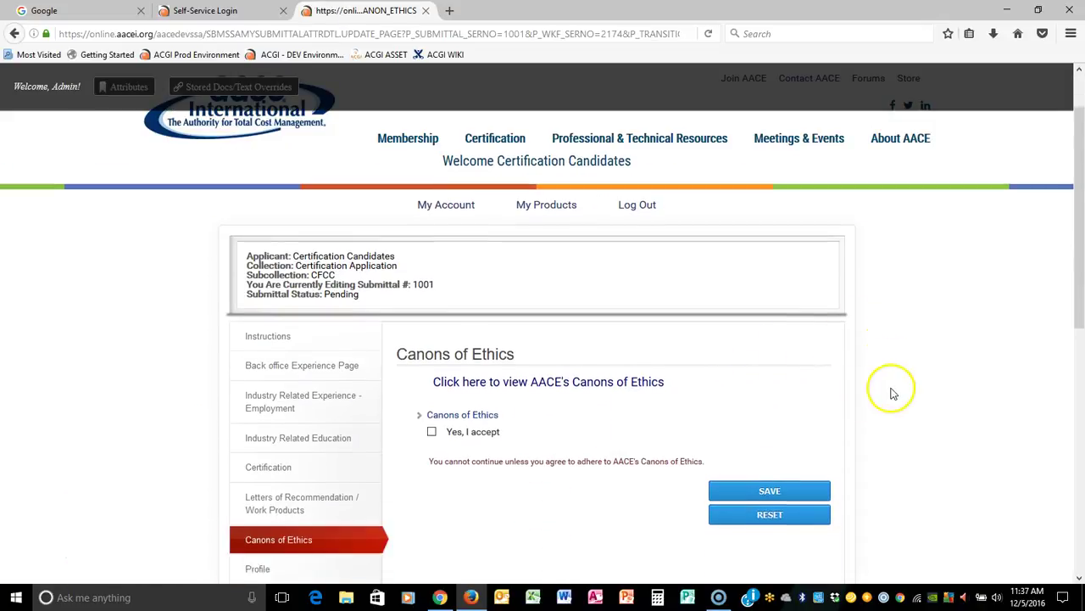
left_click(475, 382)
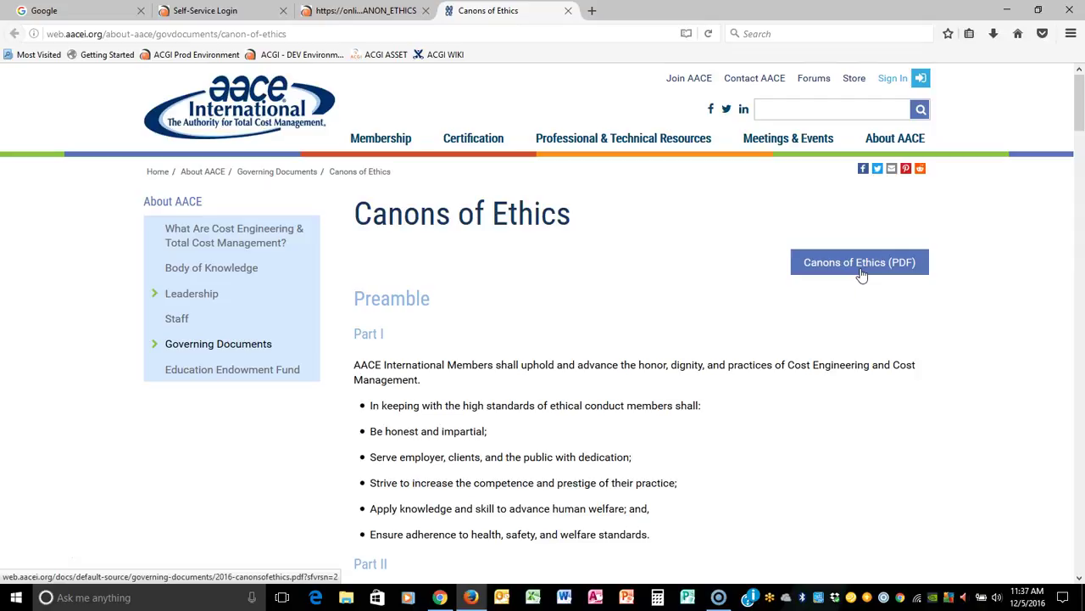
left_click(339, 13)
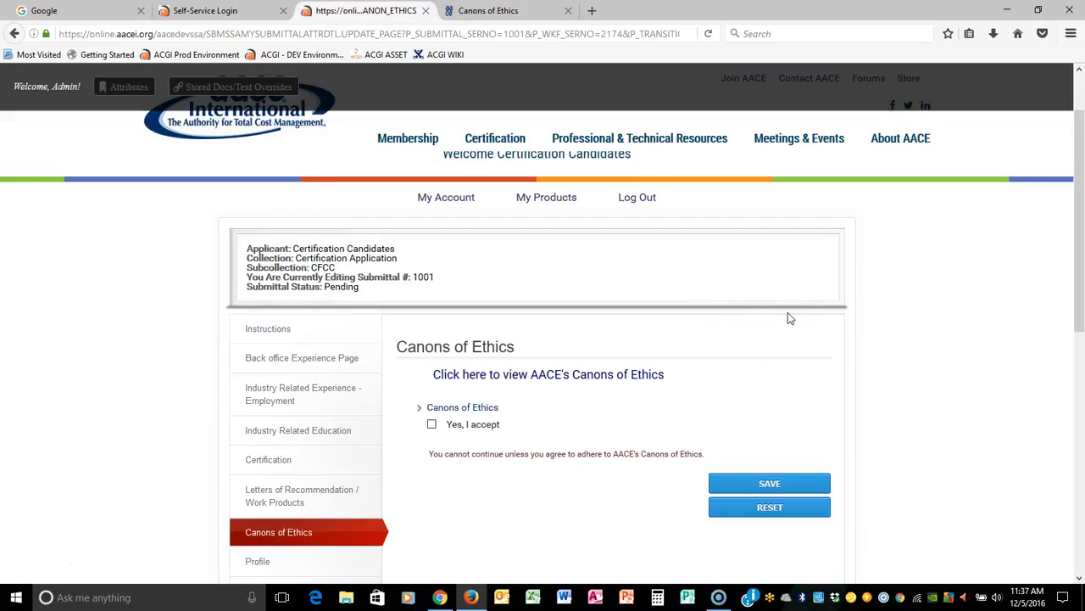
left_click(433, 425)
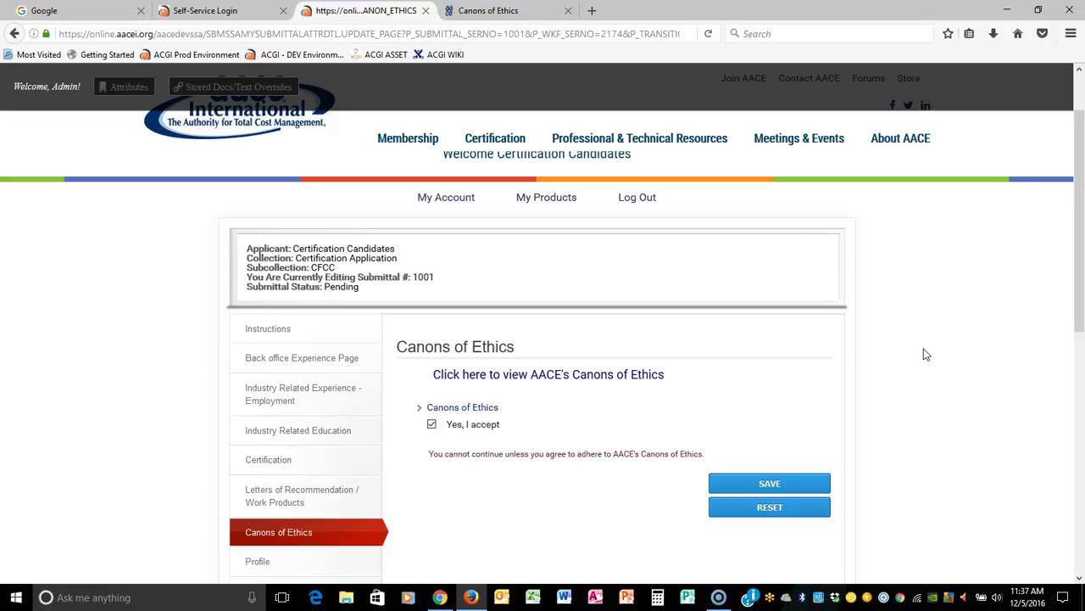
left_click(770, 485)
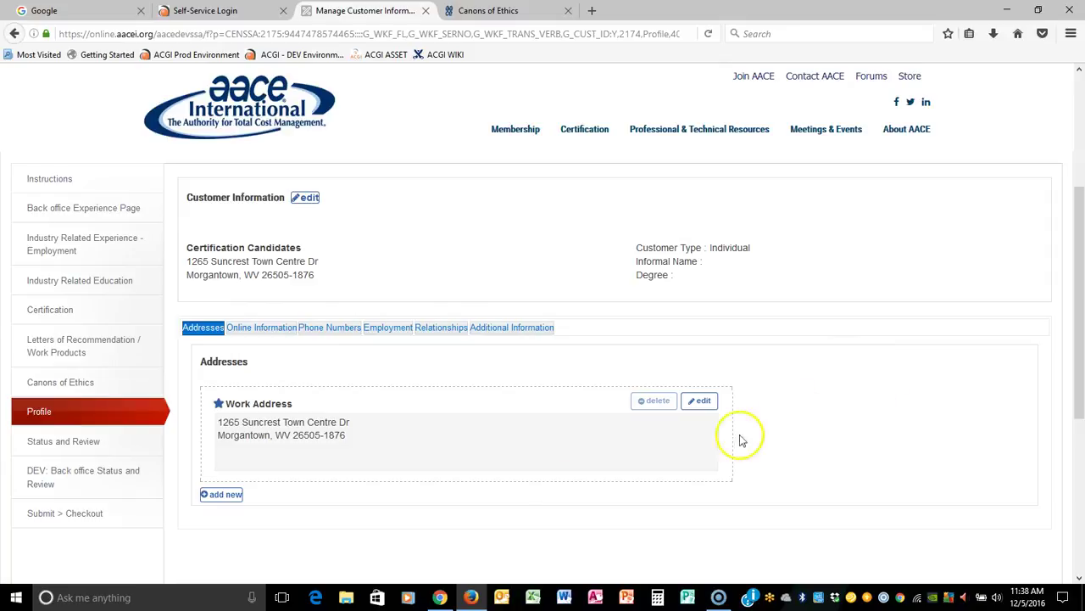
Go from the Profile page to the Status and Review summary page.
left_click(306, 204)
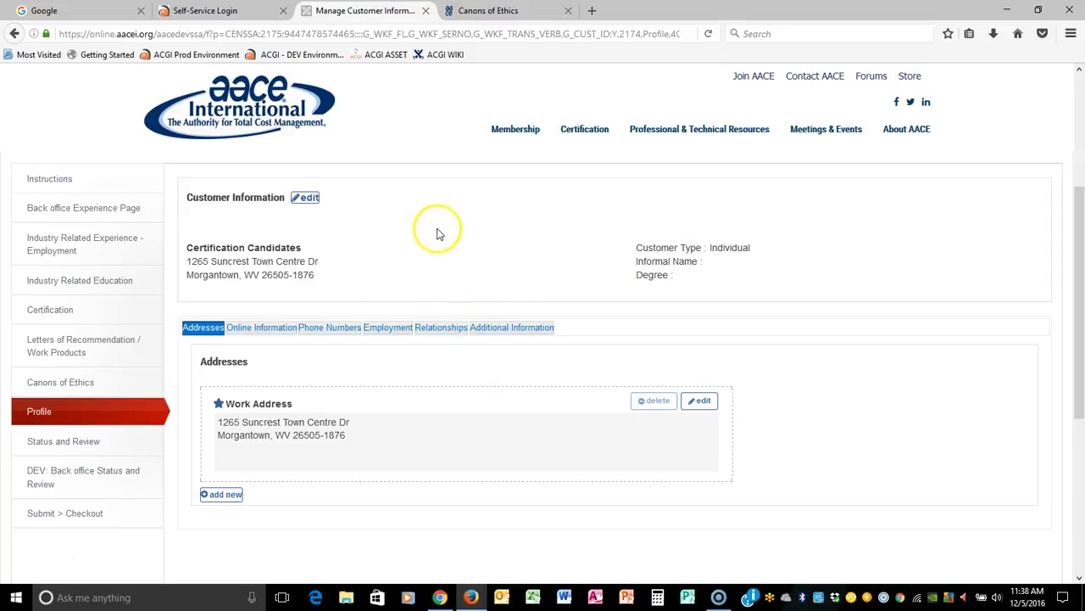
left_click(61, 443)
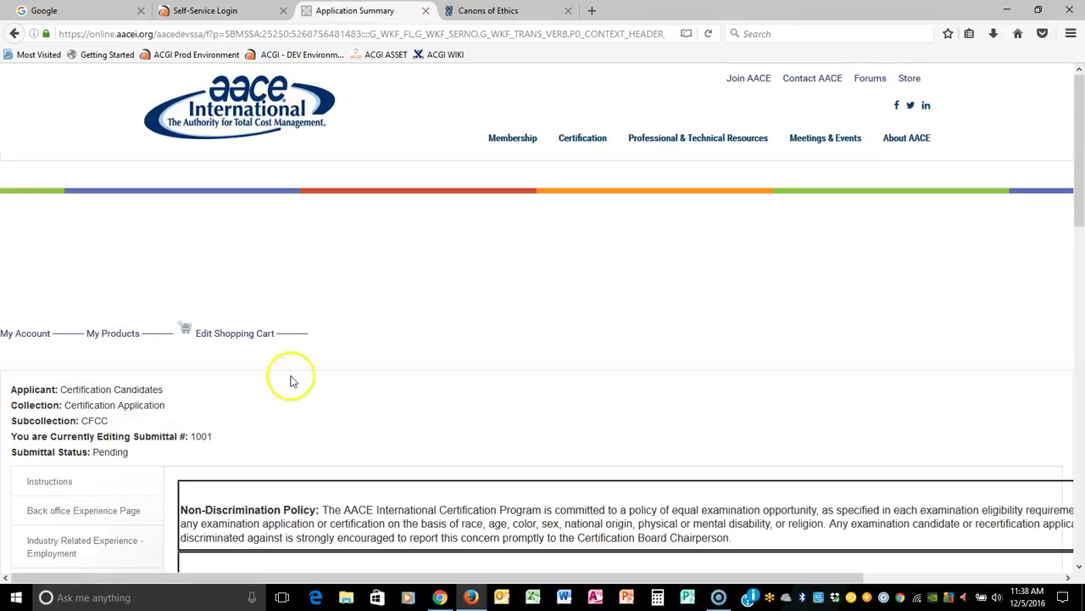
scroll(543, 307, "down", 3)
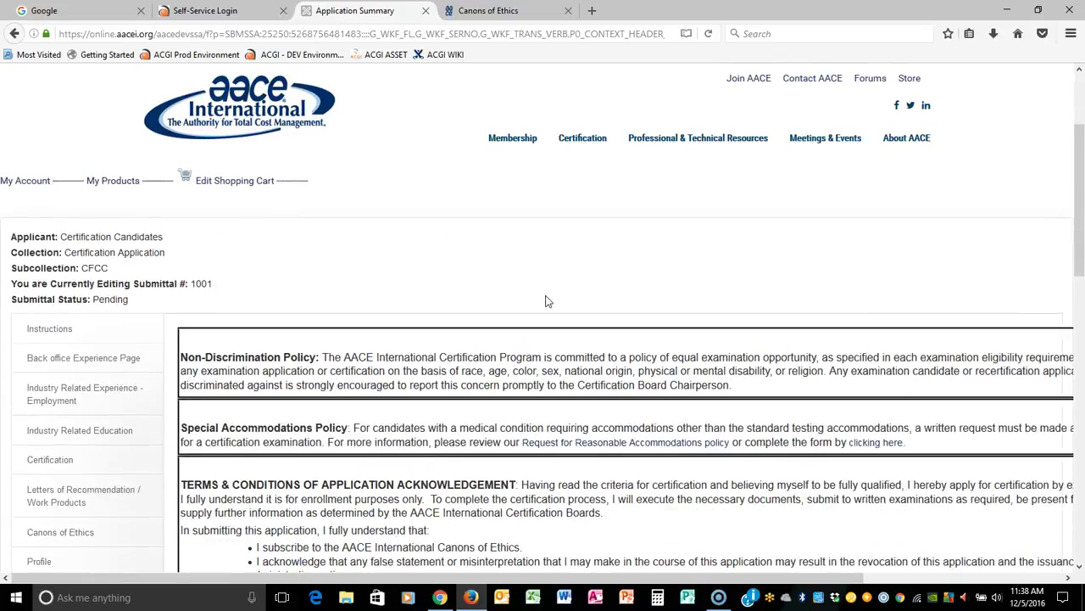
scroll(628, 255, "down", 3)
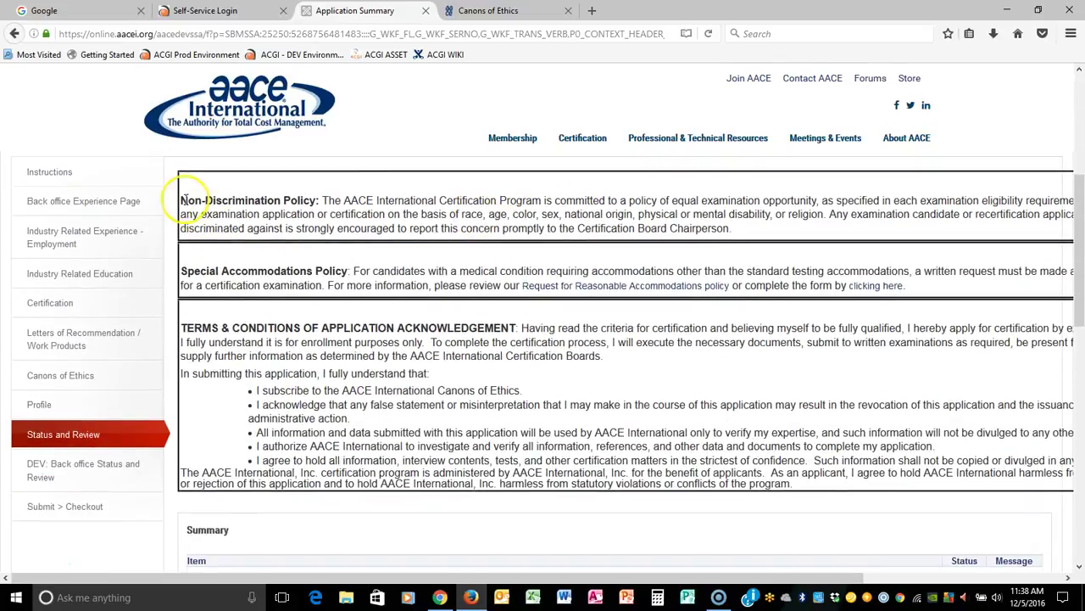
left_click_drag(183, 198, 727, 226)
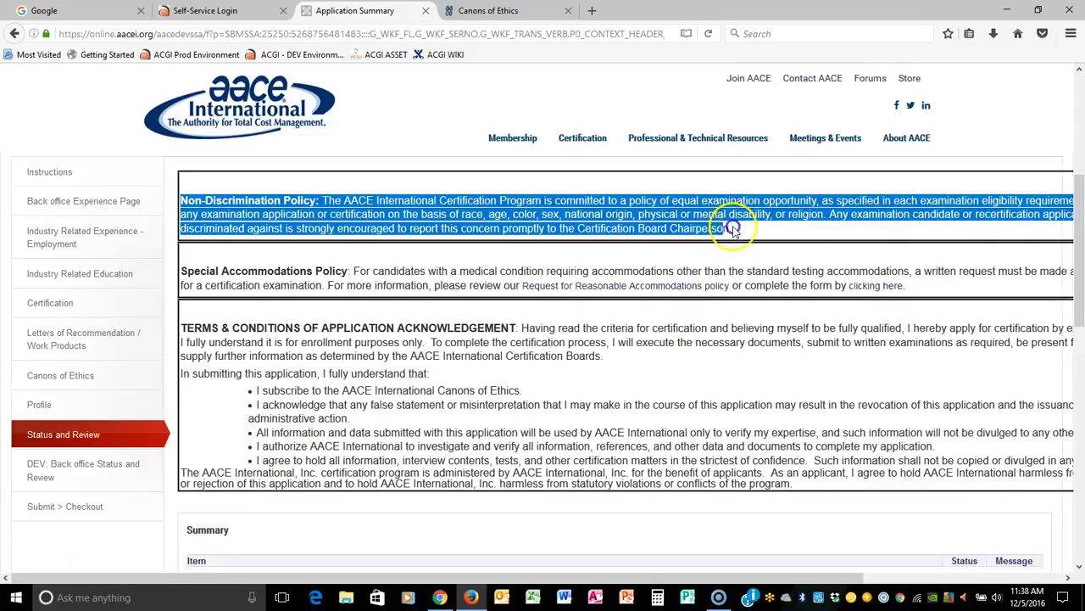
left_click_drag(176, 270, 905, 286)
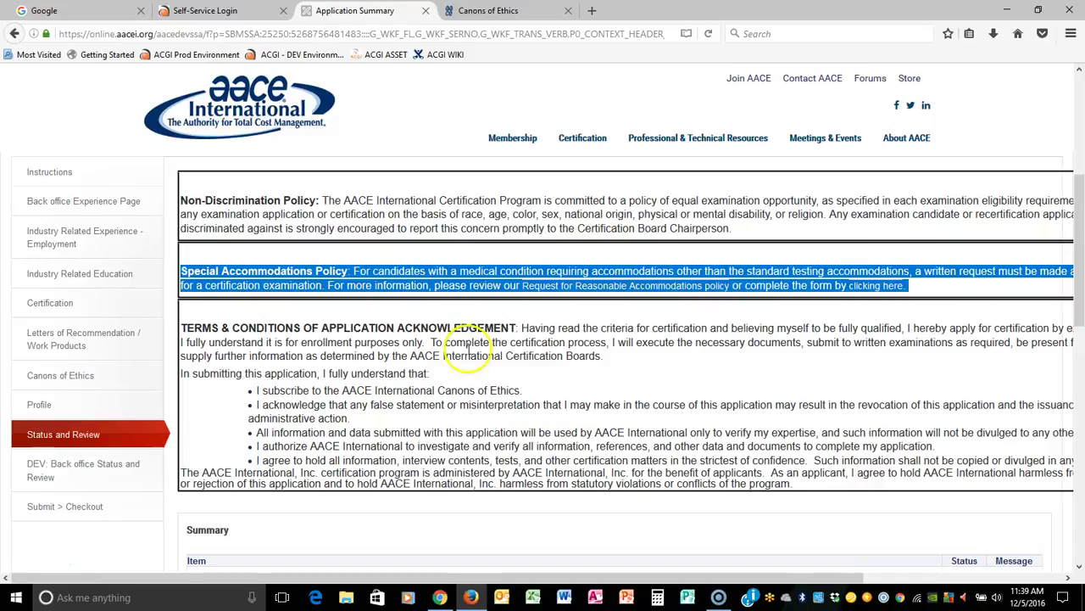
left_click_drag(183, 327, 738, 433)
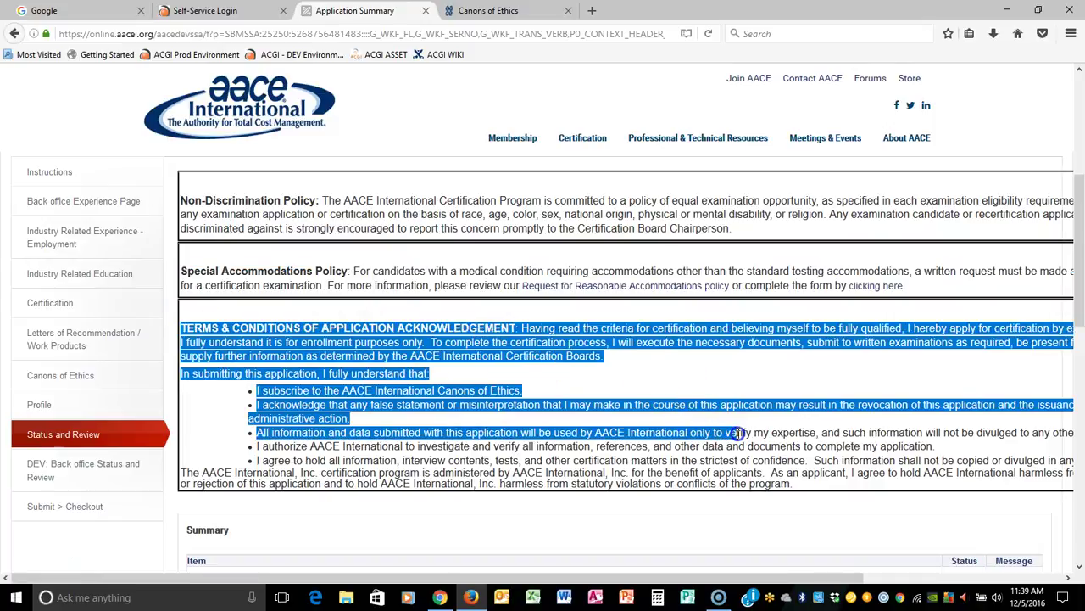
scroll(747, 436, "down", 5)
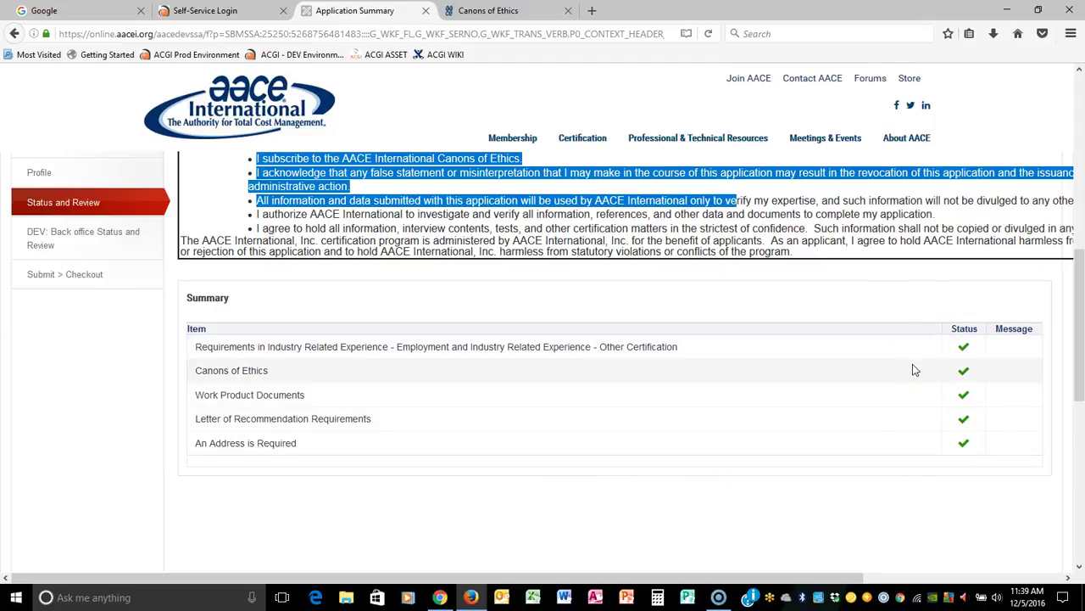
scroll(679, 305, "up", 2)
scroll(678, 307, "up", 1)
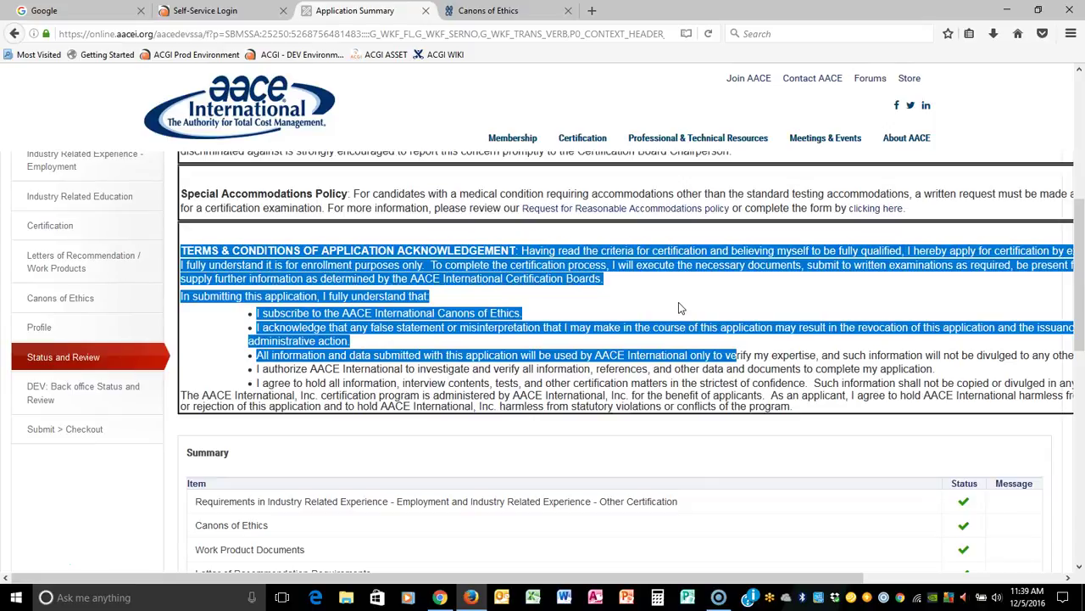
scroll(924, 385, "down", 3)
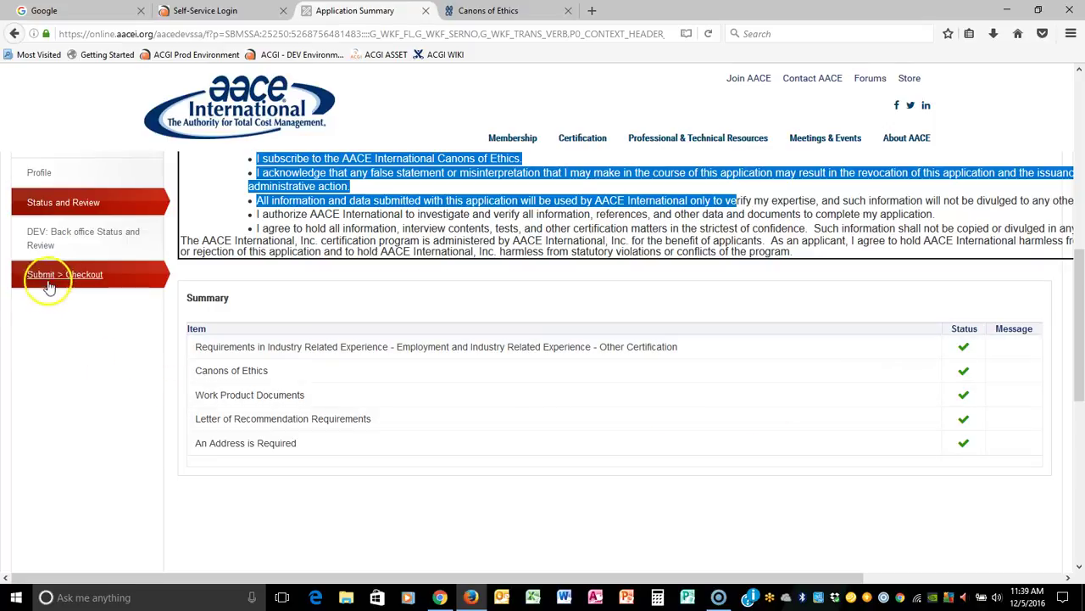
Proceed to checkout for the $250.00 CFCC Certification Application fee.
left_click(75, 279)
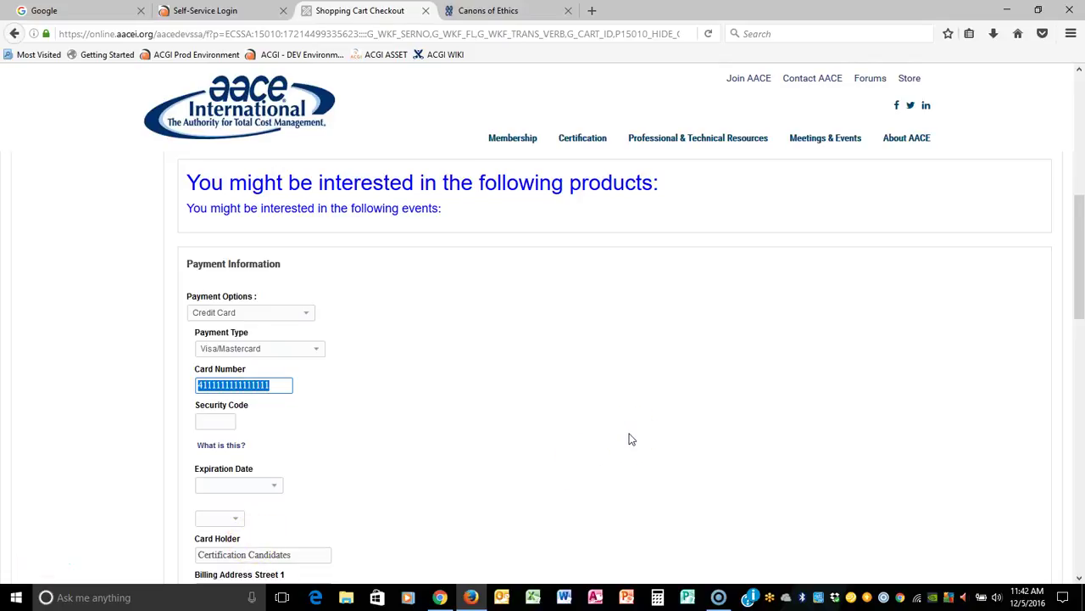
scroll(629, 438, "up", 10)
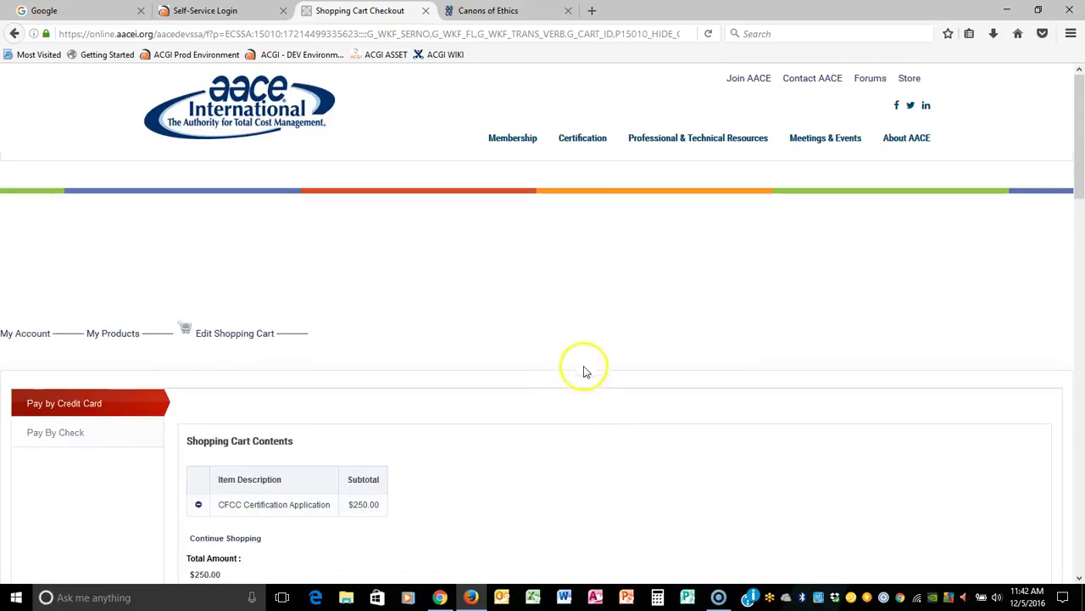
scroll(593, 455, "down", 2)
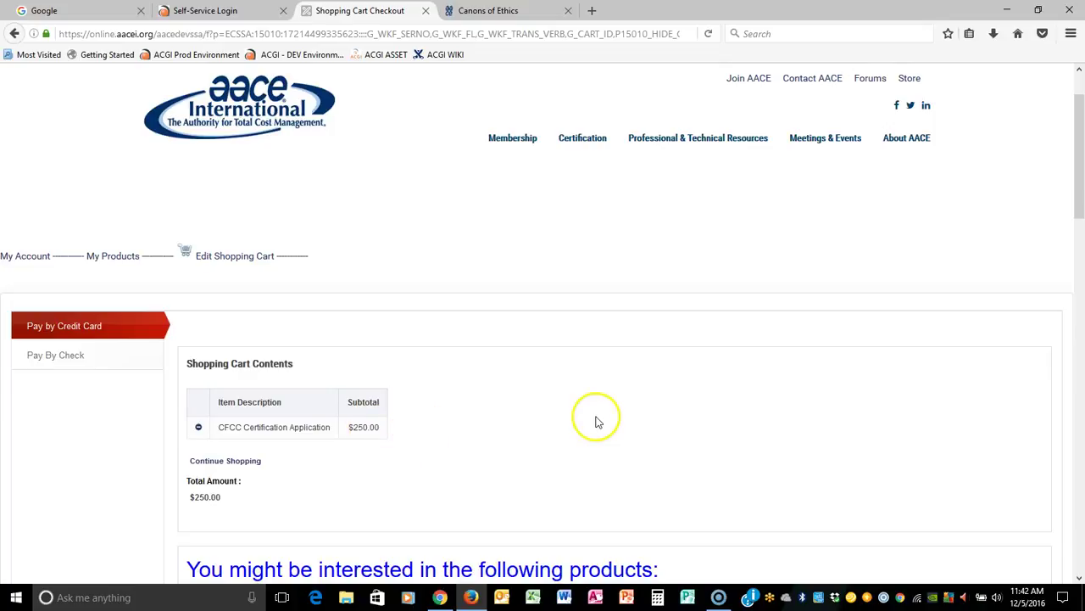
scroll(596, 421, "down", 8)
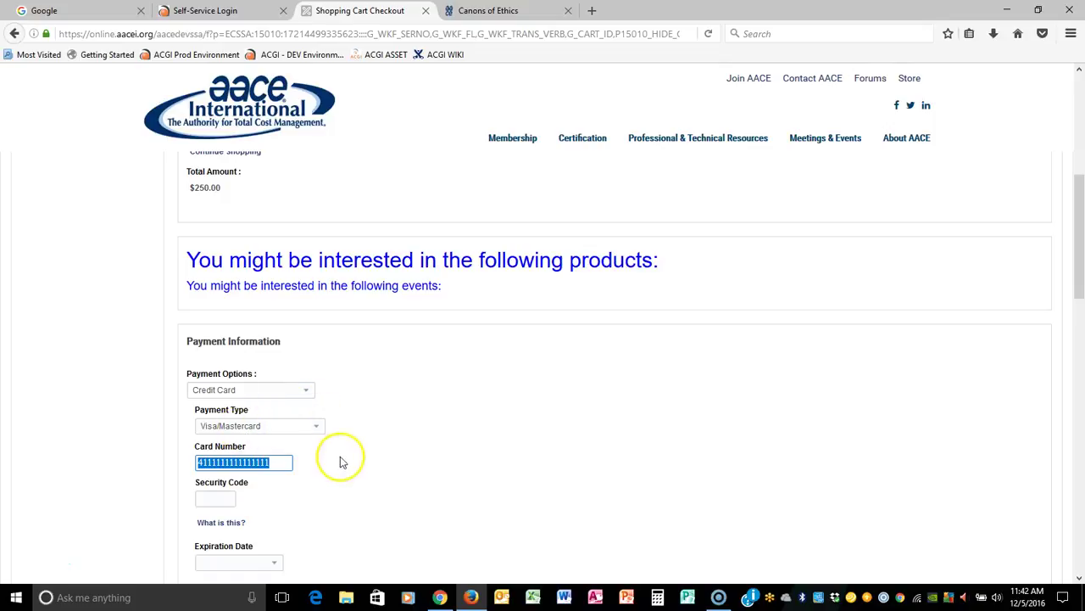
Enter the card's security code and expiration month and year, then submit the payment.
left_click(218, 501)
key("Tab")
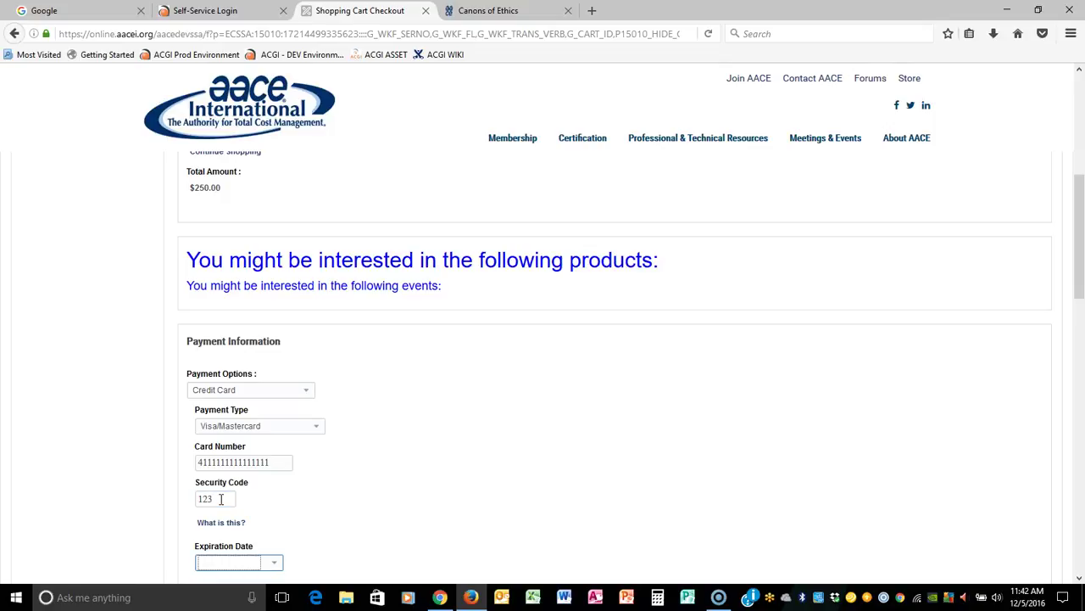
left_click(272, 562)
left_click(237, 489)
scroll(416, 448, "down", 3)
left_click(213, 441)
left_click(218, 366)
scroll(534, 382, "down", 3)
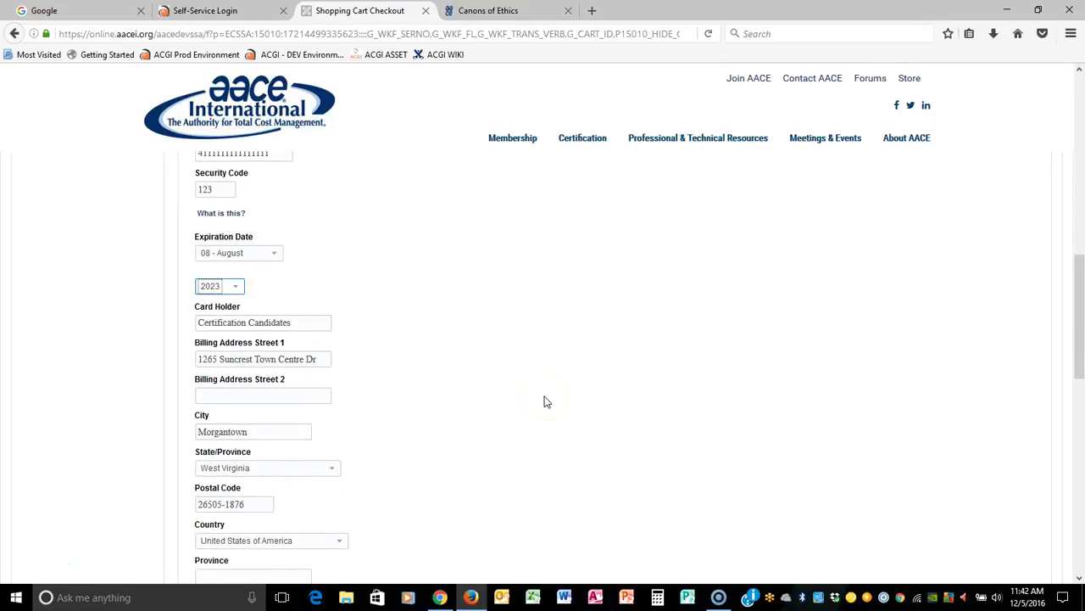
scroll(396, 364, "down", 3)
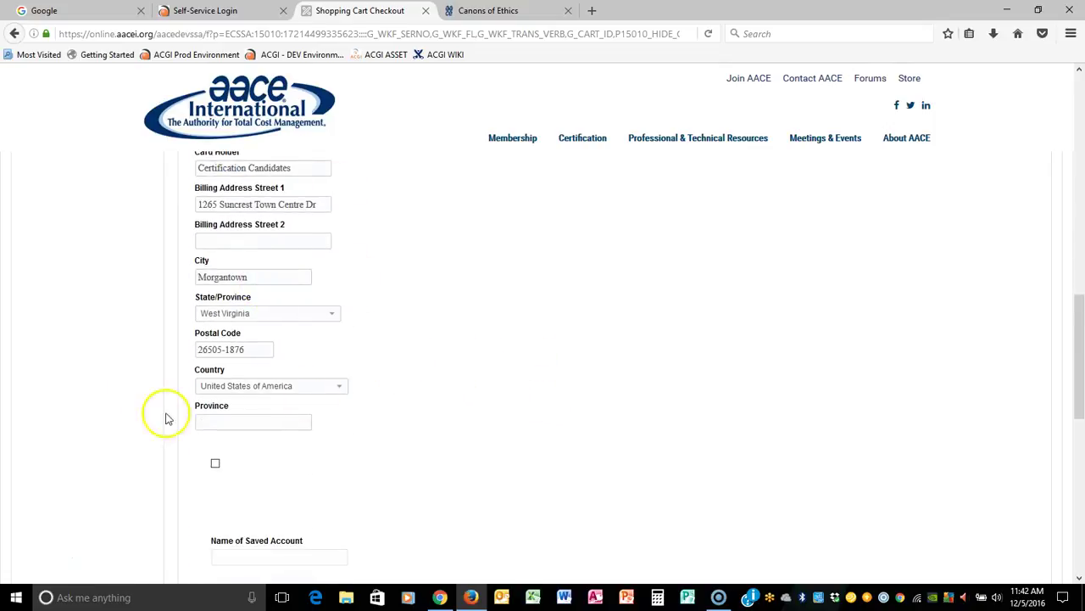
scroll(649, 344, "down", 6)
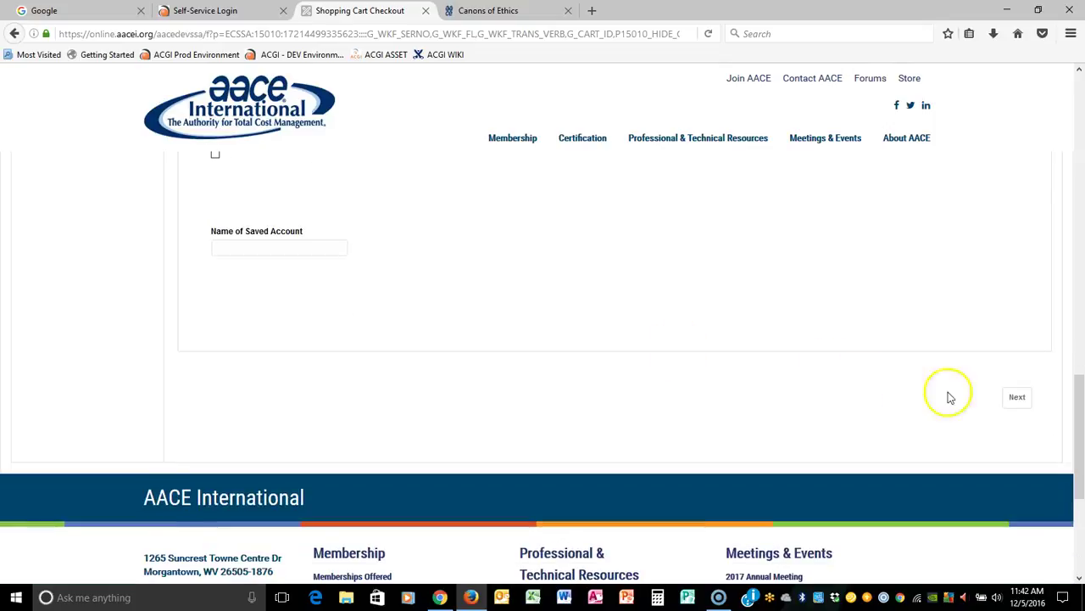
left_click(1020, 399)
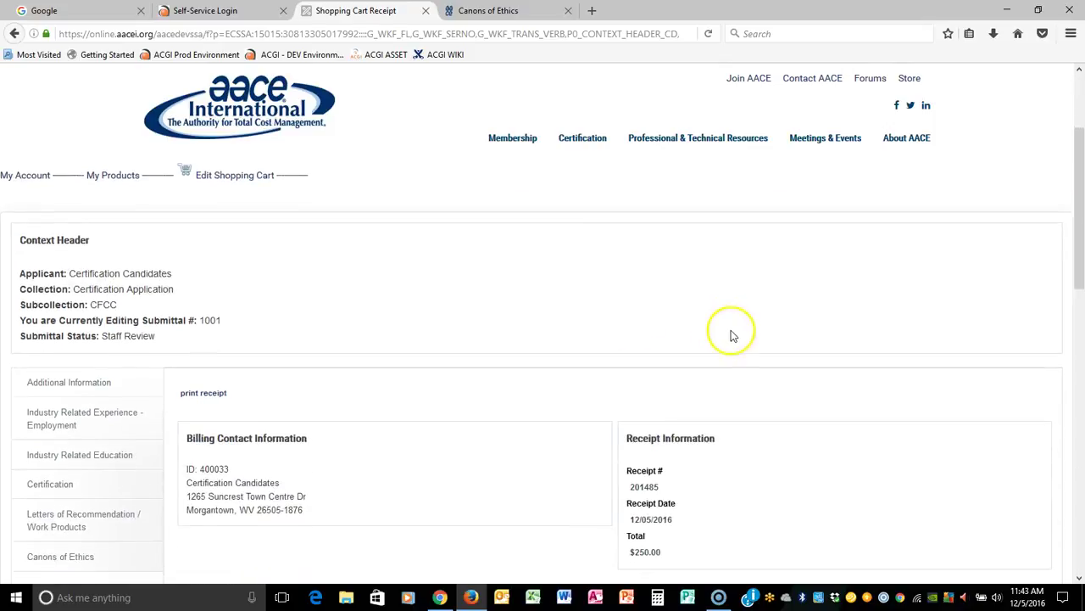
scroll(844, 350, "down", 5)
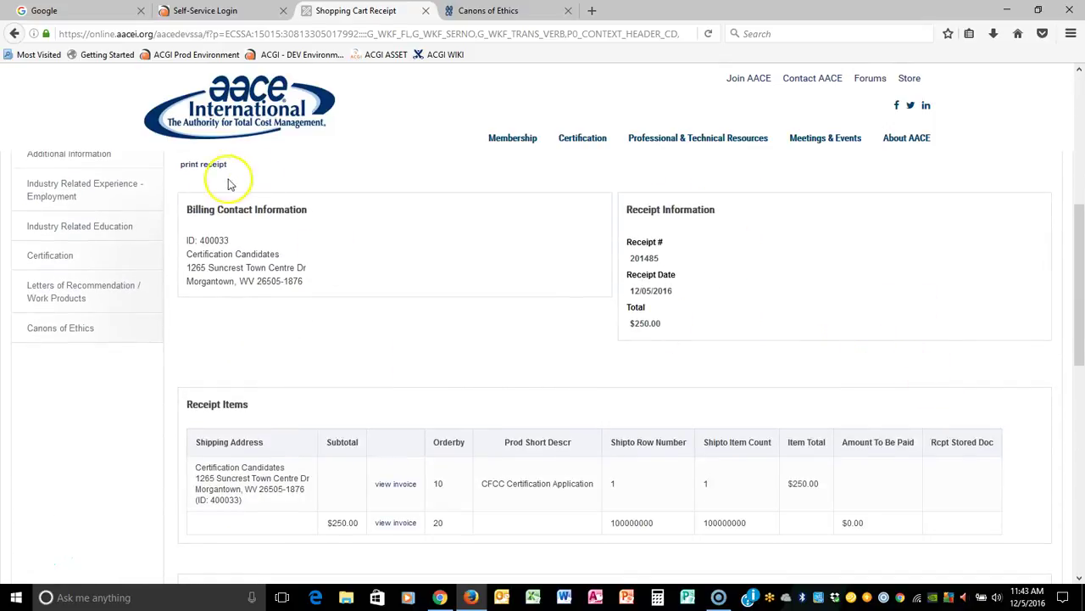
scroll(698, 363, "down", 2)
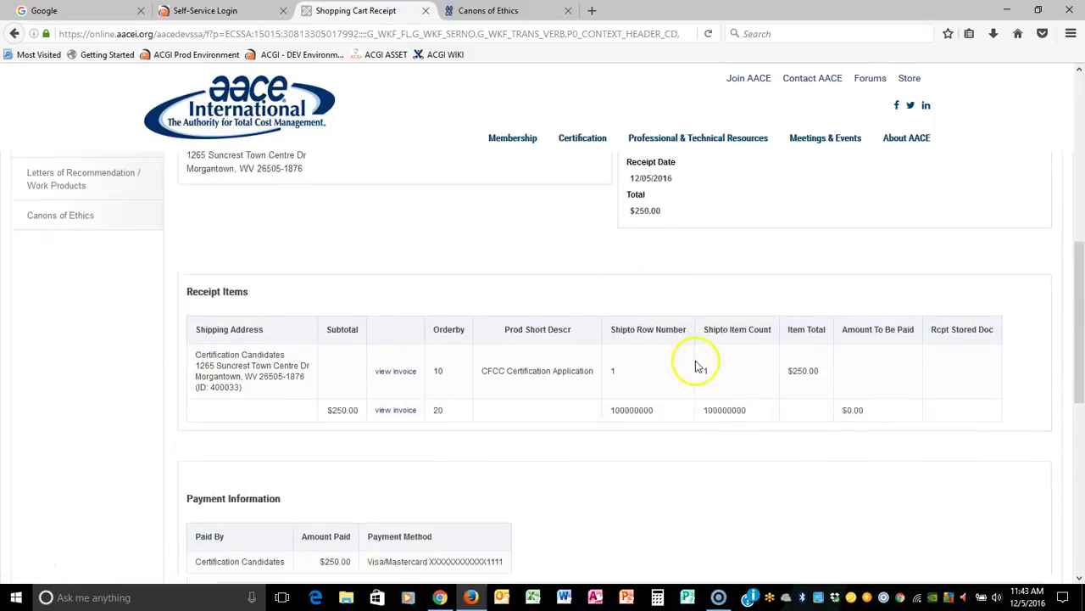
scroll(644, 360, "up", 6)
left_click_drag(19, 494, 204, 497)
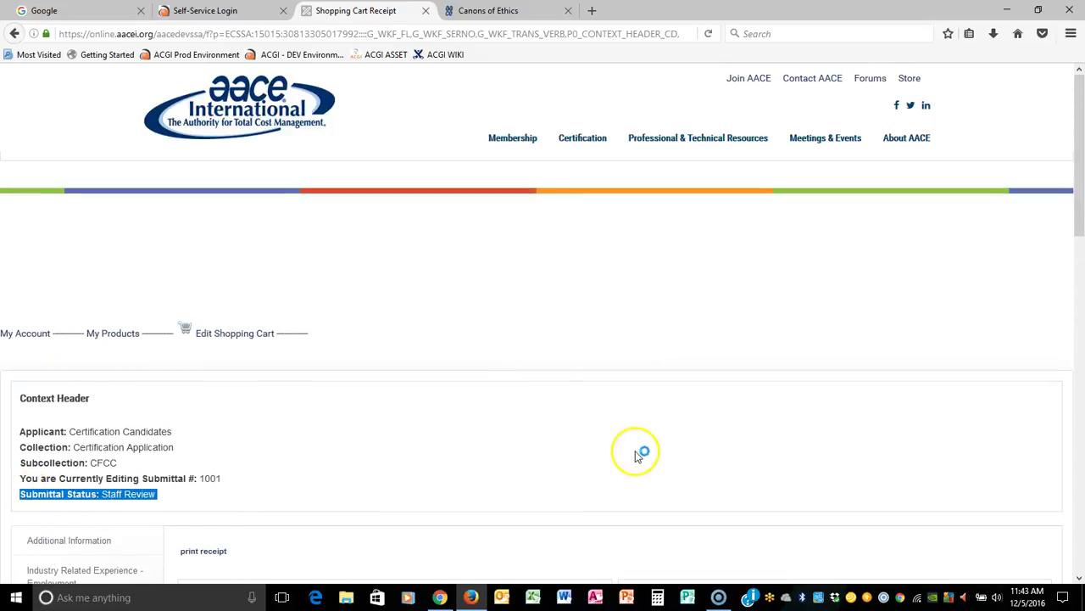
scroll(640, 452, "down", 3)
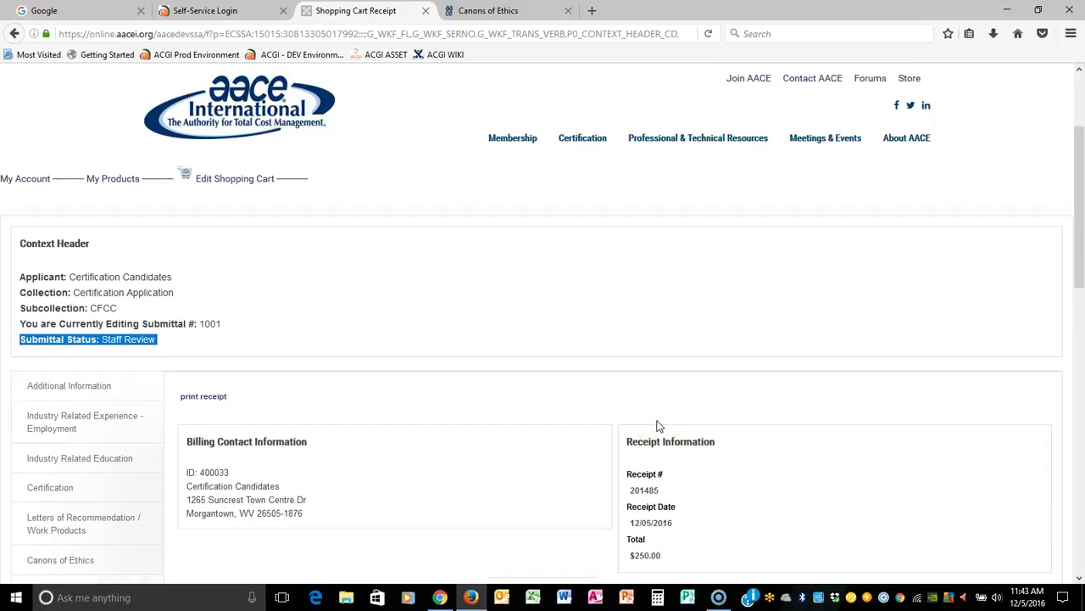